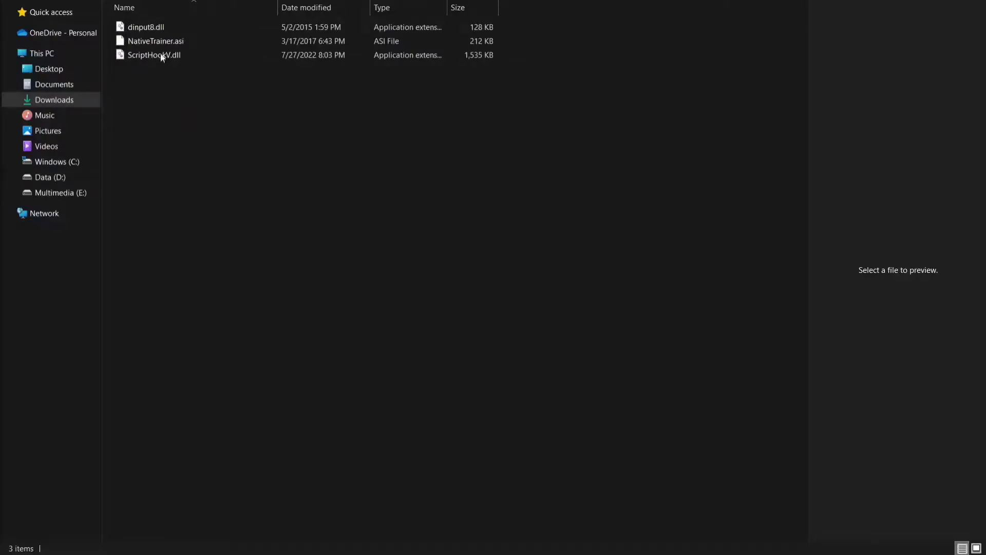
# Step: Cut dinput8.dll and ScriptHookV.dll from the extracted files, leaving out NativeTrainer.asi
pyautogui.click(149, 27)
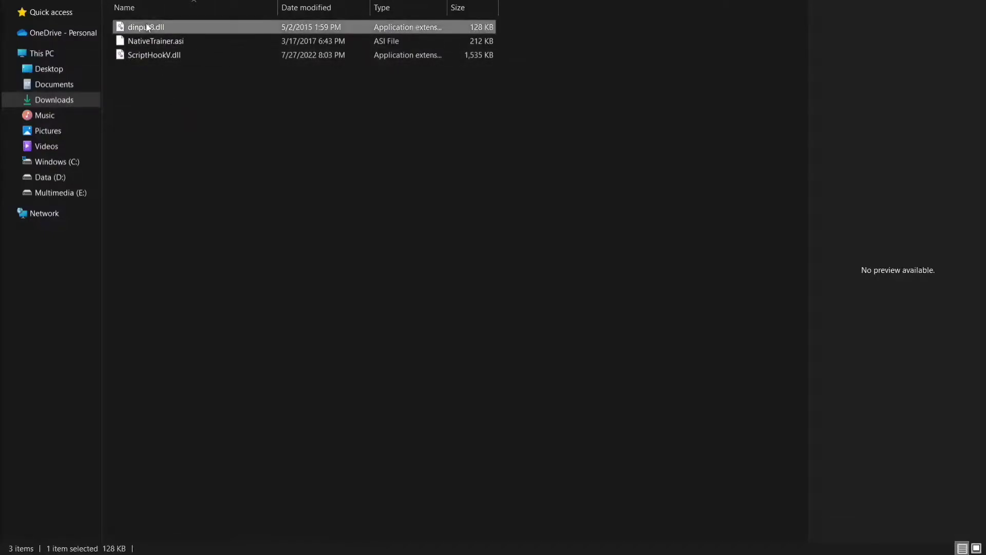
pyautogui.keyDown('ctrl'); pyautogui.click(159, 55); pyautogui.keyUp('ctrl')
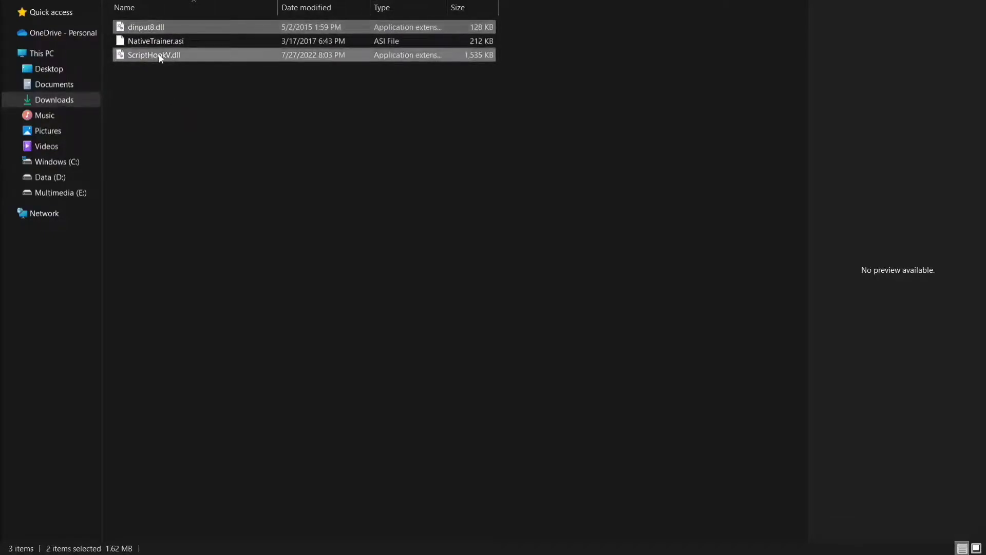
pyautogui.rightClick(151, 28)
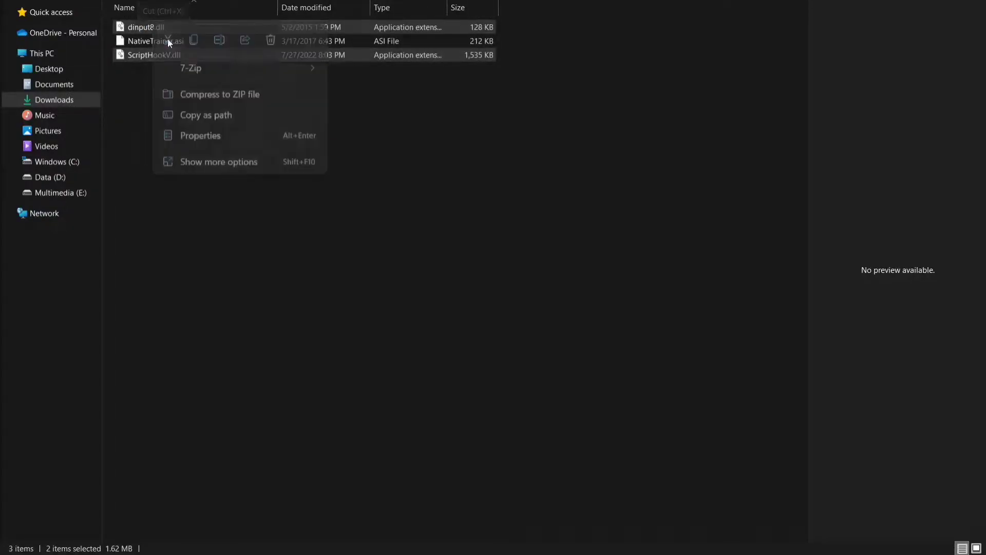
pyautogui.click(168, 40)
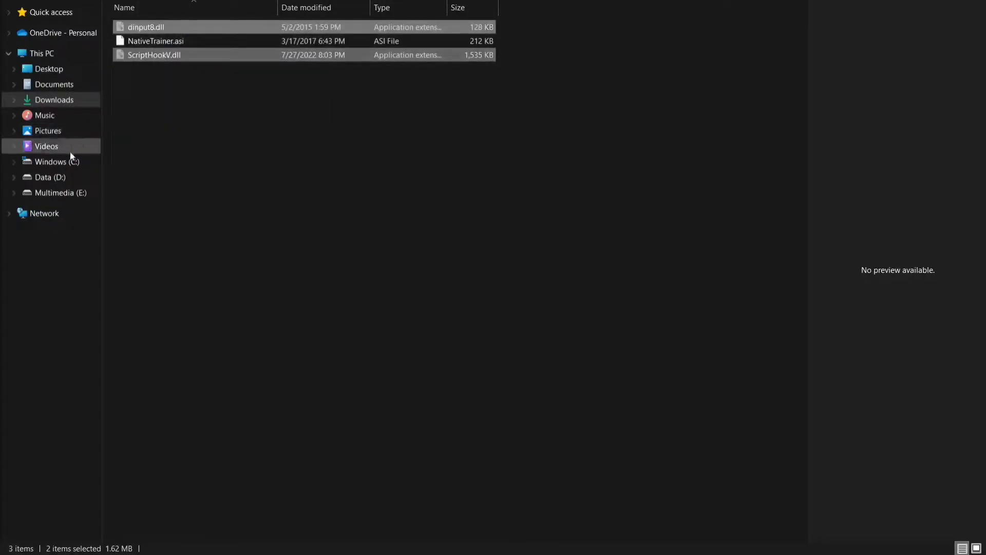
# Step: Paste the two cut DLL files into the GTAV folder inside Games on the Multimedia (E:) drive
pyautogui.click(61, 193)
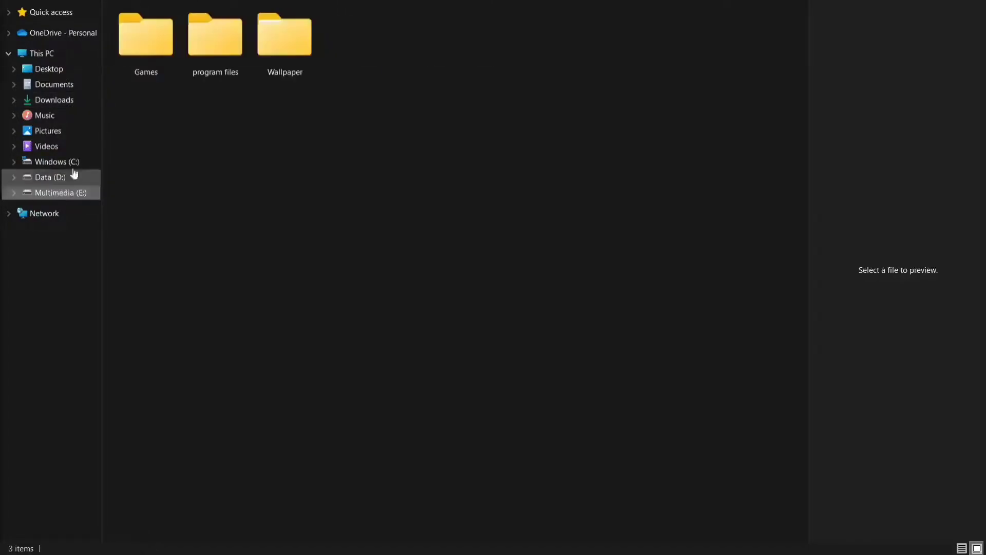
pyautogui.doubleClick(132, 55)
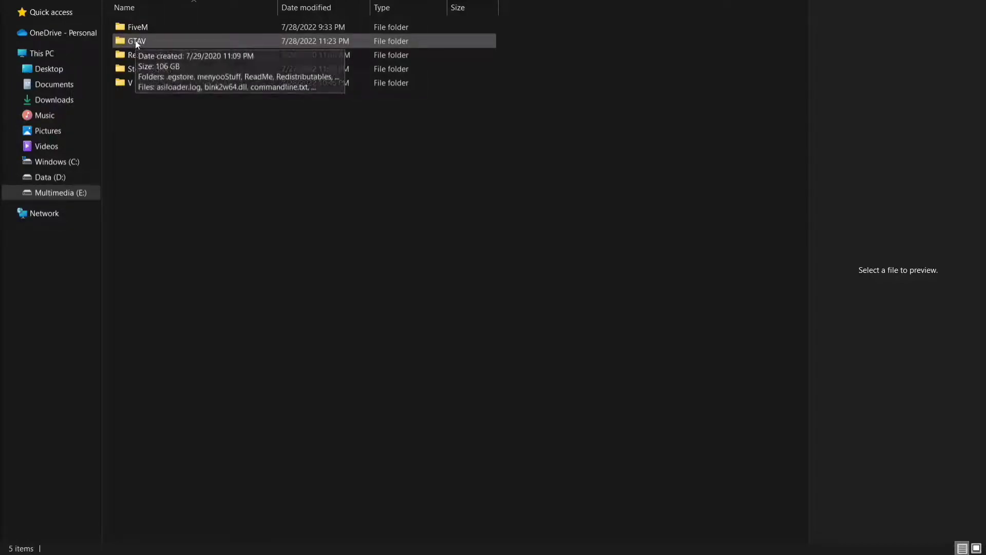
pyautogui.doubleClick(135, 41)
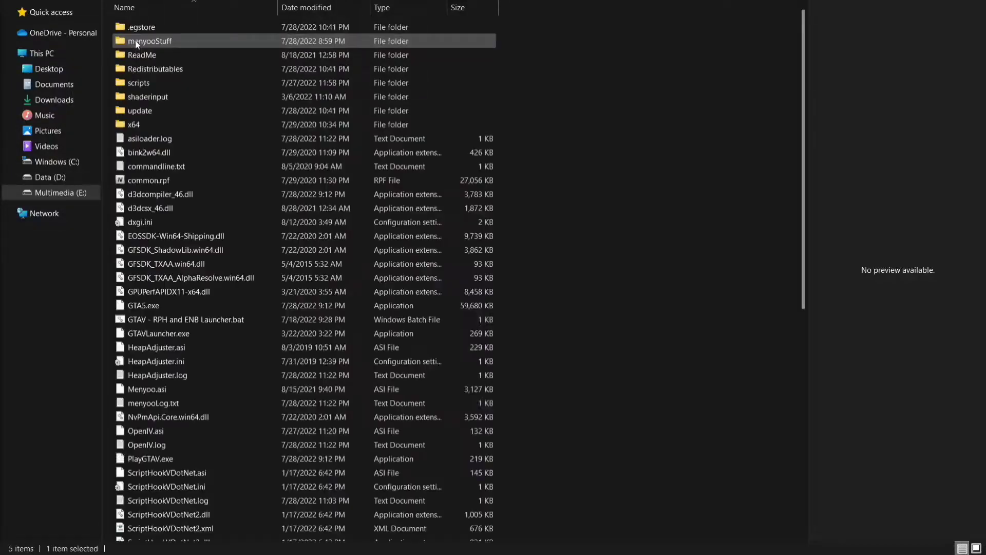
pyautogui.rightClick(548, 205)
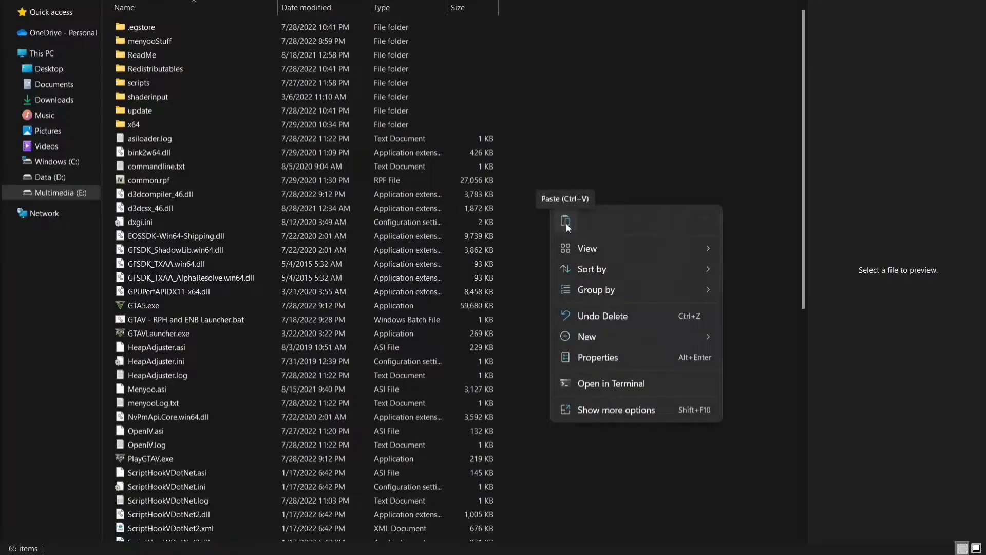
pyautogui.click(566, 222)
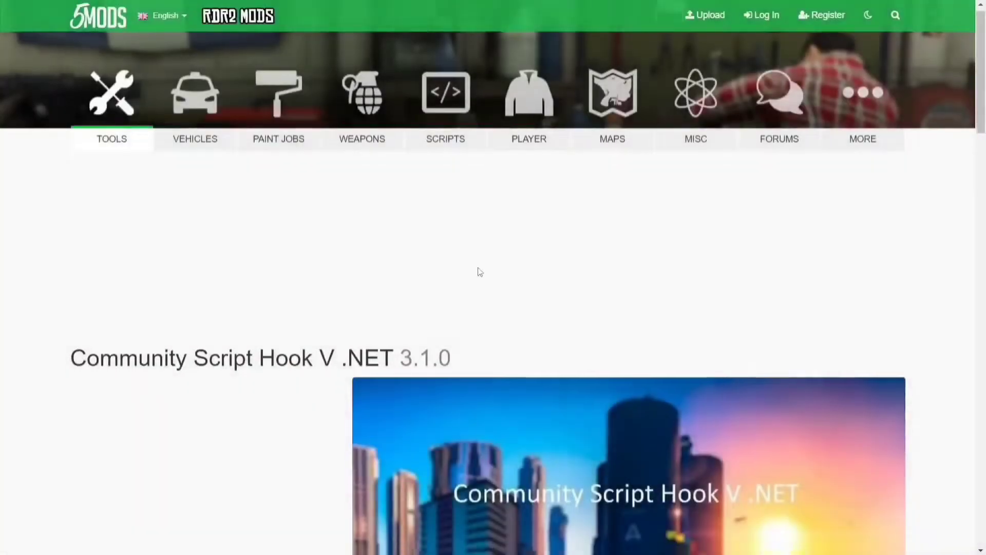
# Step: On the 5MODS page in the browser, follow the download link for Community Script Hook V .NET to its GitHub releases
pyautogui.scroll(-2, 478, 271)
pyautogui.scroll(-3, 479, 273)
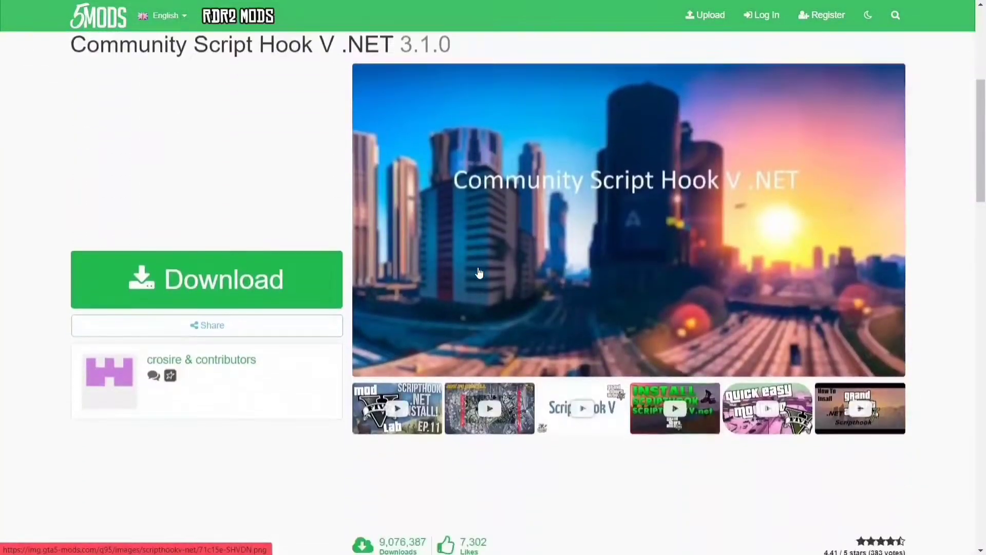
pyautogui.scroll(1, 195, 181)
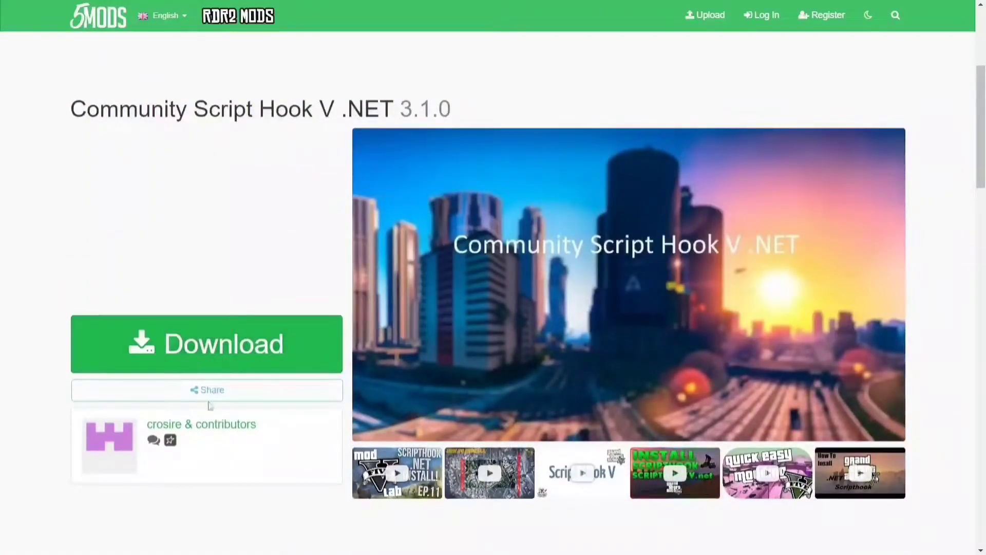
pyautogui.click(186, 343)
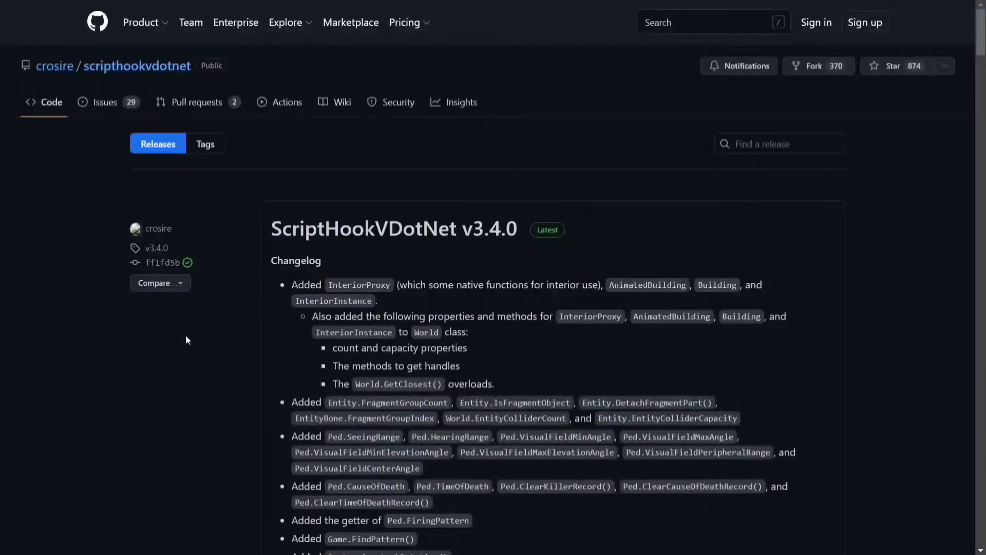
# Step: Look through the ScriptHookVDotNet releases and their changelogs, from the latest version down to the older ones
pyautogui.scroll(-8, 365, 250)
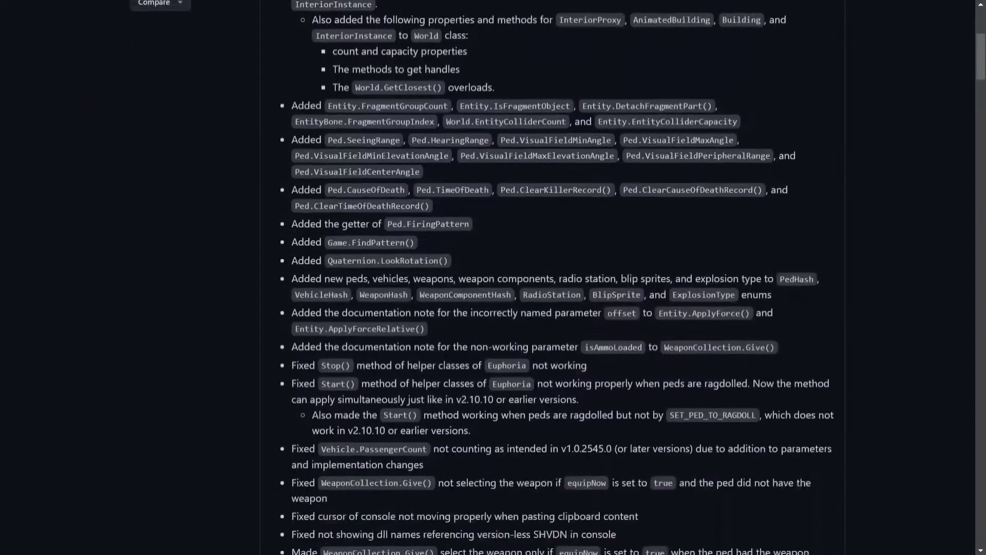
pyautogui.scroll(4, 552, 278)
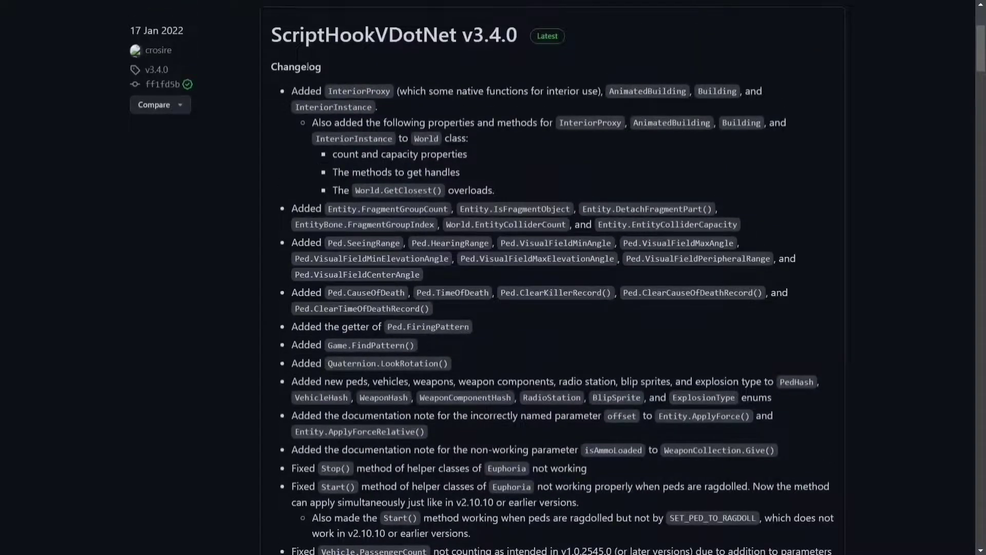
pyautogui.scroll(-15, 438, 344)
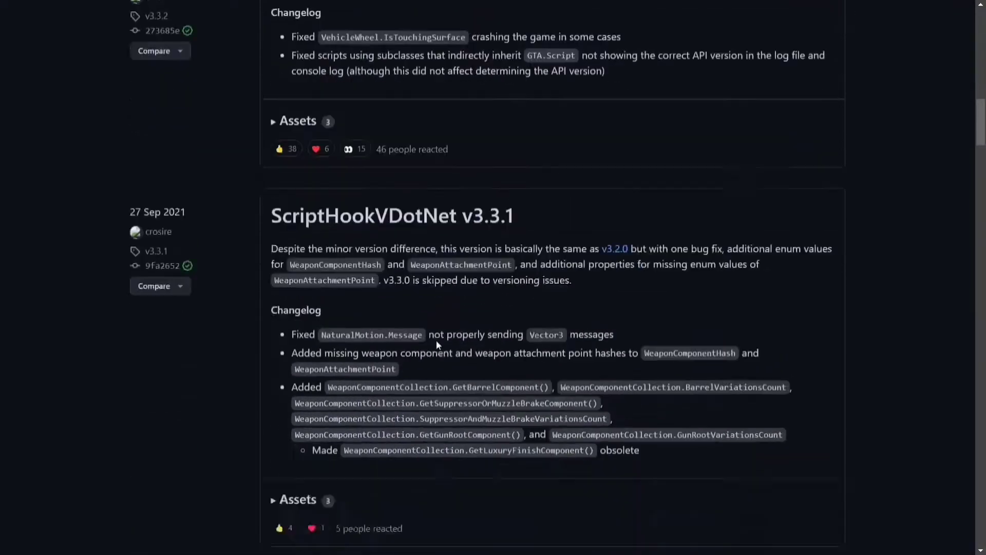
pyautogui.scroll(-7, 437, 340)
pyautogui.scroll(13, 437, 340)
pyautogui.scroll(8, 374, 277)
pyautogui.scroll(-3, 374, 278)
pyautogui.scroll(8, 374, 278)
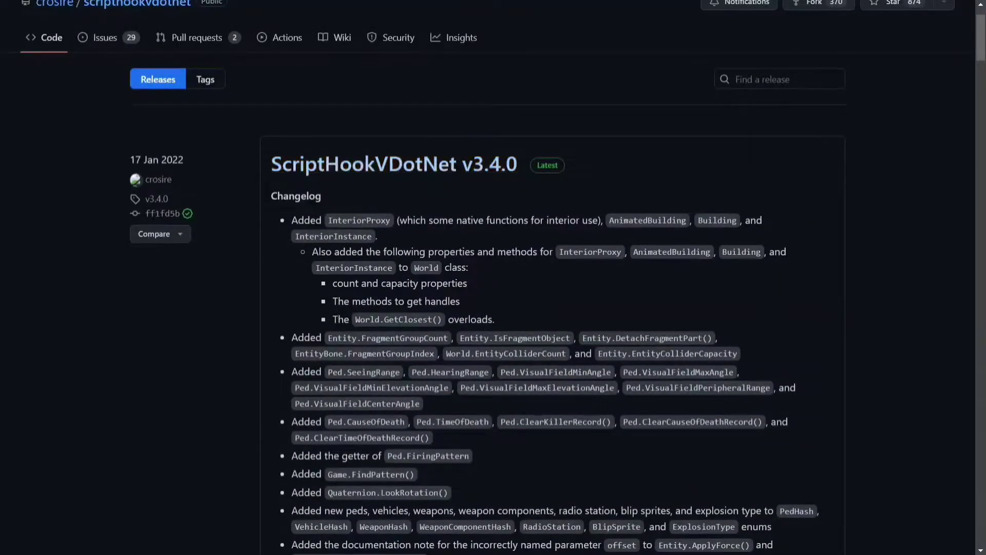
# Step: Download ScriptHookVDotNet.zip from the assets of the v3.4.0 release into the Downloads folder
pyautogui.scroll(-9, 360, 396)
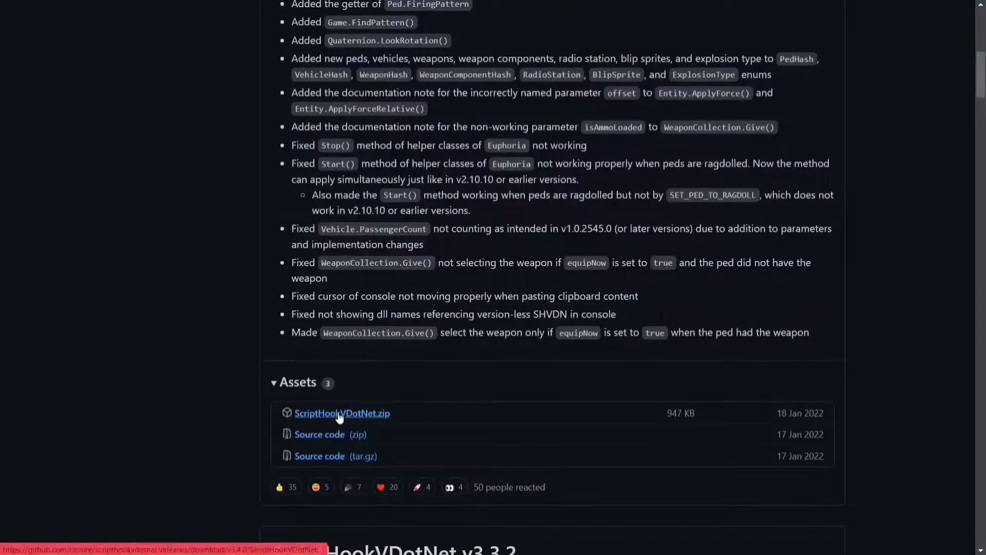
pyautogui.click(339, 414)
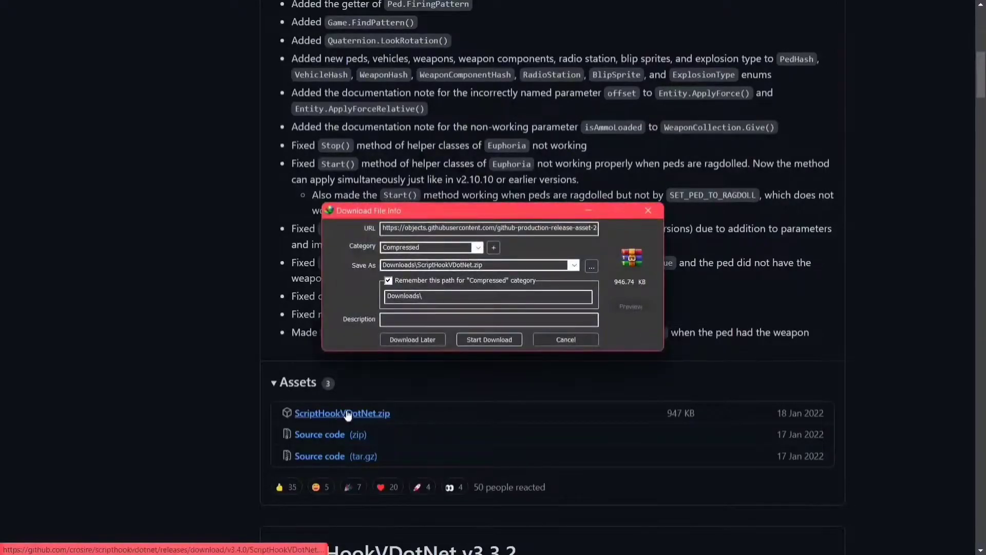
pyautogui.click(486, 340)
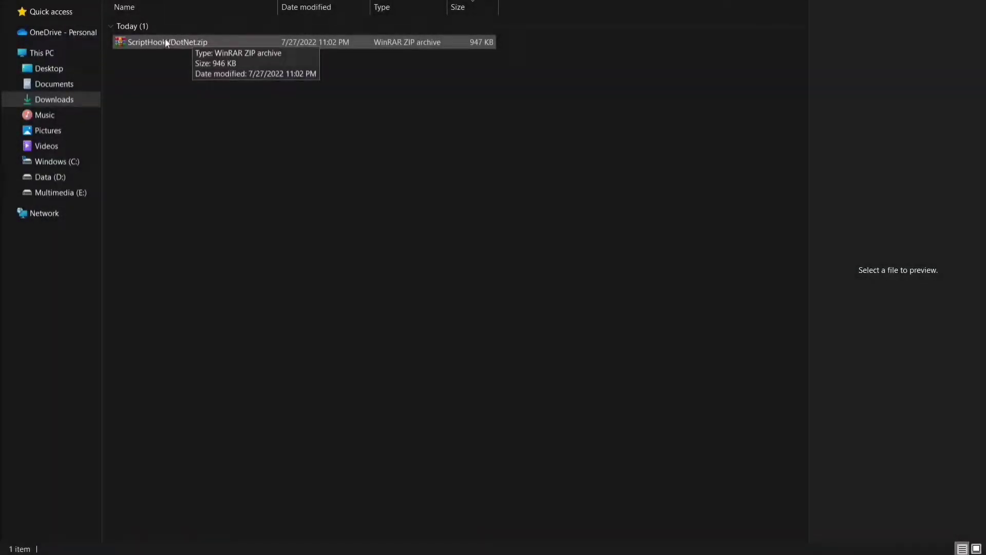
# Step: In File Explorer, extract ScriptHookVDotNet.zip directly into the Downloads folder with WinRAR
pyautogui.rightClick(166, 43)
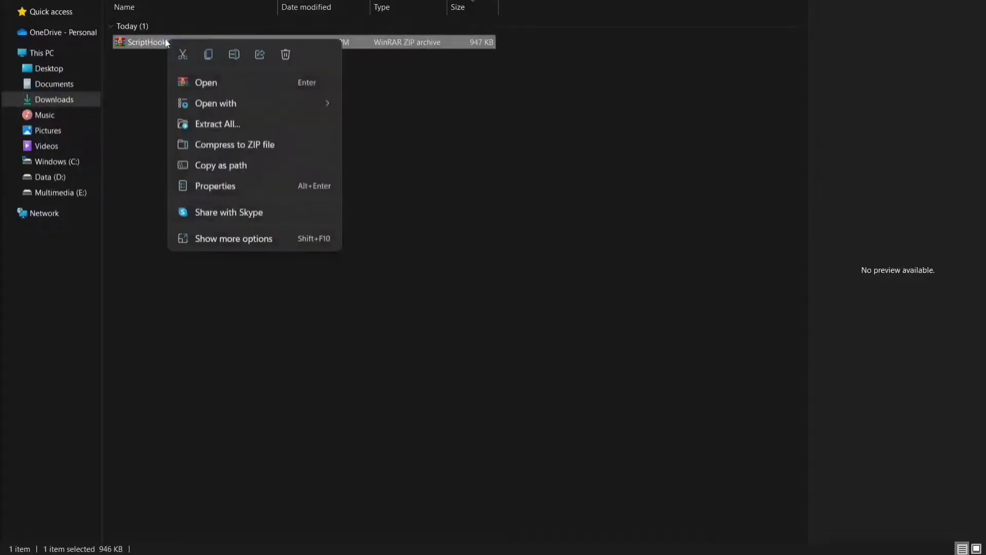
pyautogui.click(228, 239)
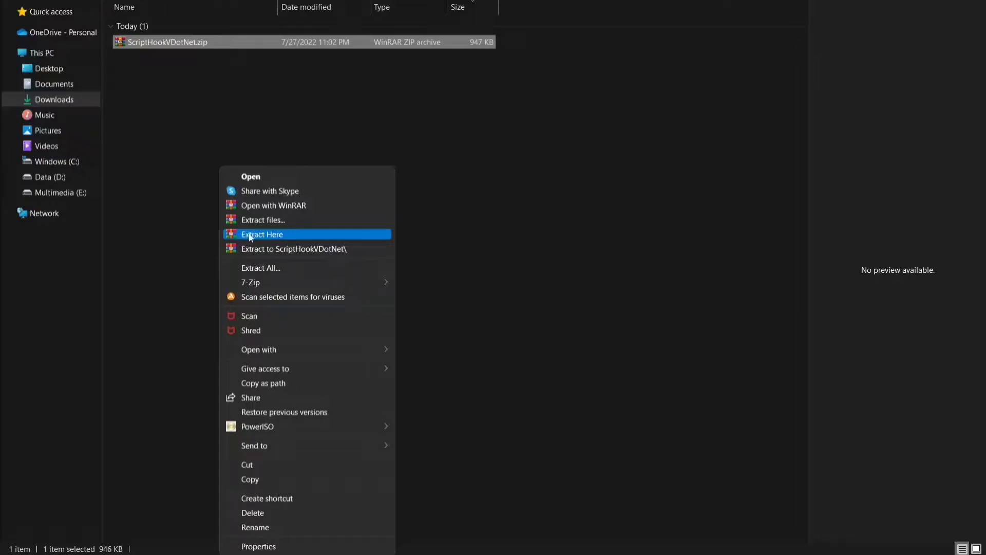
pyautogui.click(263, 237)
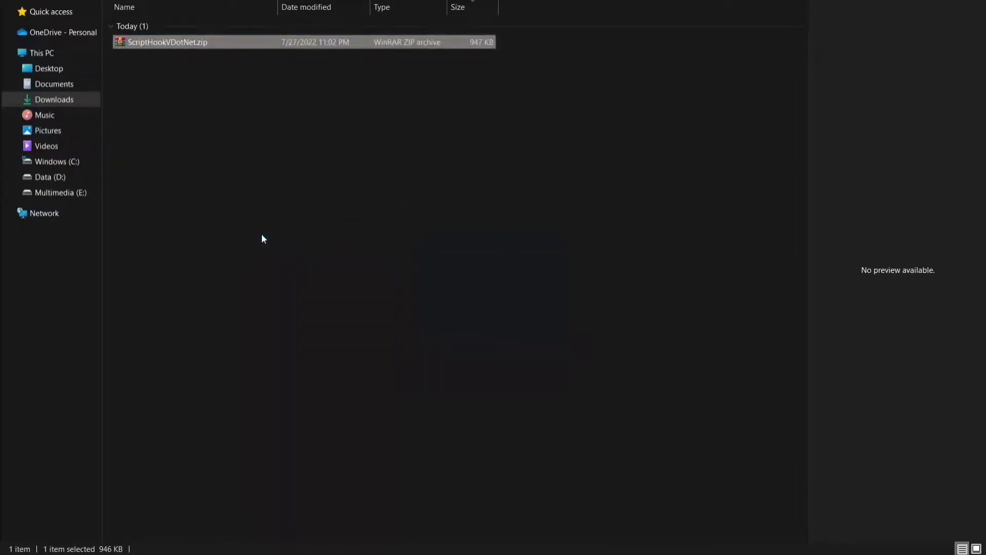
pyautogui.click(220, 233)
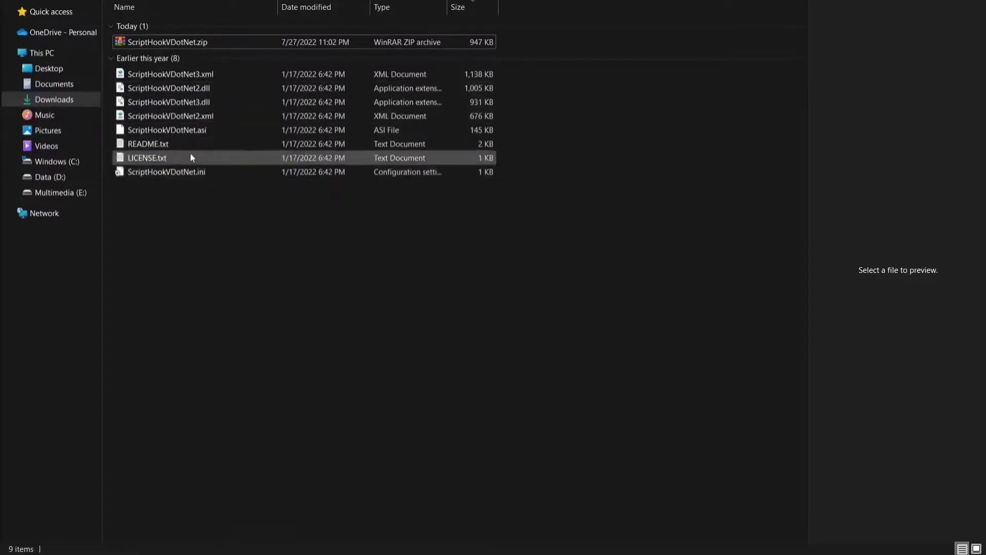
# Step: Cut the six extracted ScriptHookVDotNet .ini, .asi, .xml and .dll files, leaving out README.txt, LICENSE.txt and the archive
pyautogui.click(176, 173)
pyautogui.keyDown('ctrl'); pyautogui.click(175, 130); pyautogui.keyUp('ctrl')
pyautogui.keyDown('ctrl'); pyautogui.click(172, 116); pyautogui.keyUp('ctrl')
pyautogui.keyDown('ctrl'); pyautogui.click(170, 102); pyautogui.keyUp('ctrl')
pyautogui.keyDown('ctrl'); pyautogui.click(168, 86); pyautogui.keyUp('ctrl')
pyautogui.keyDown('ctrl'); pyautogui.click(167, 74); pyautogui.keyUp('ctrl')
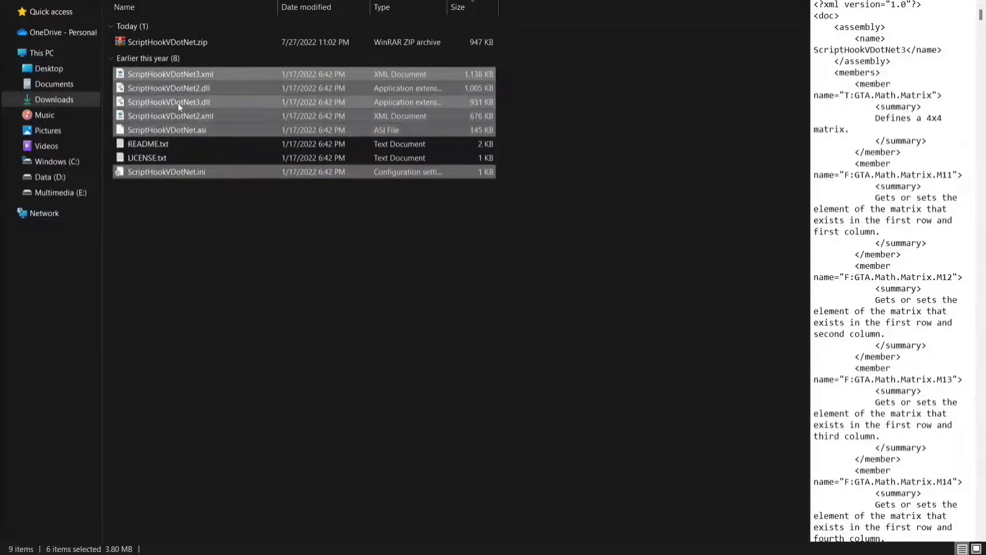
pyautogui.rightClick(178, 103)
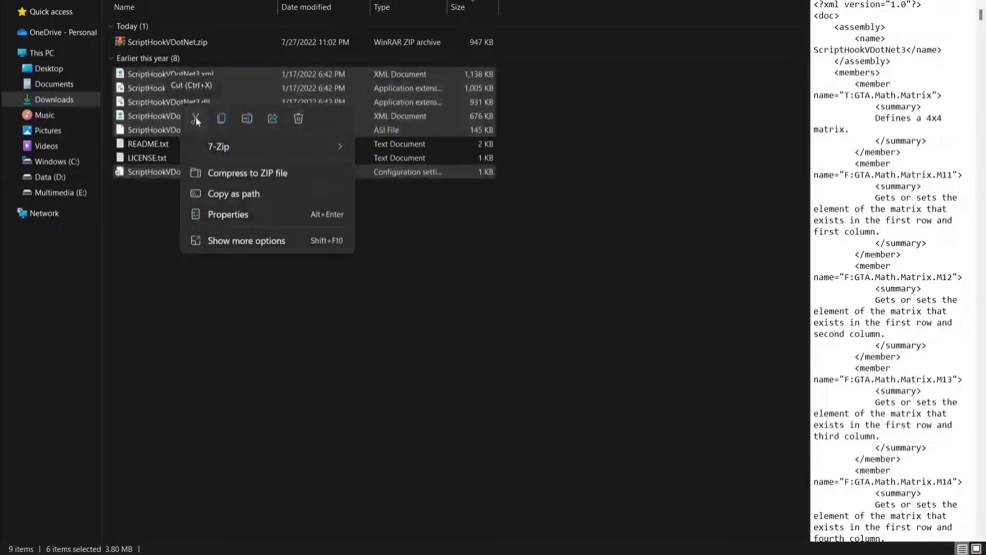
pyautogui.click(196, 118)
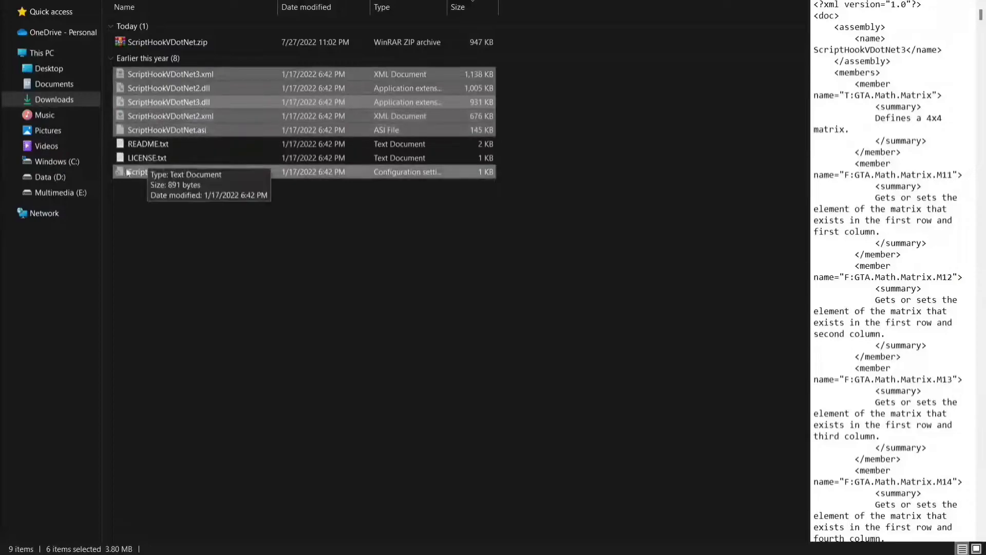
# Step: Paste the six cut ScriptHookVDotNet files into the GTAV folder inside Games on the Multimedia (E:) drive
pyautogui.click(66, 195)
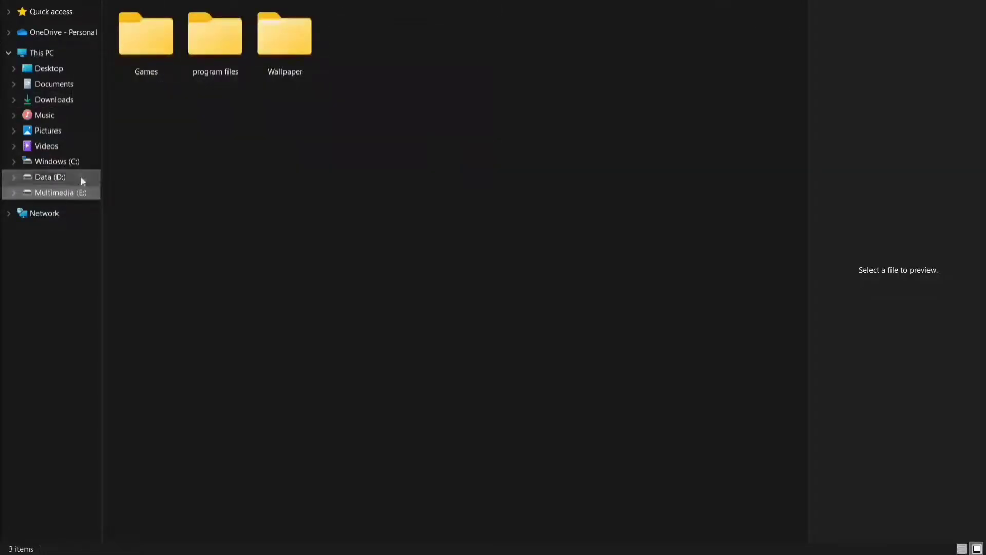
pyautogui.doubleClick(150, 58)
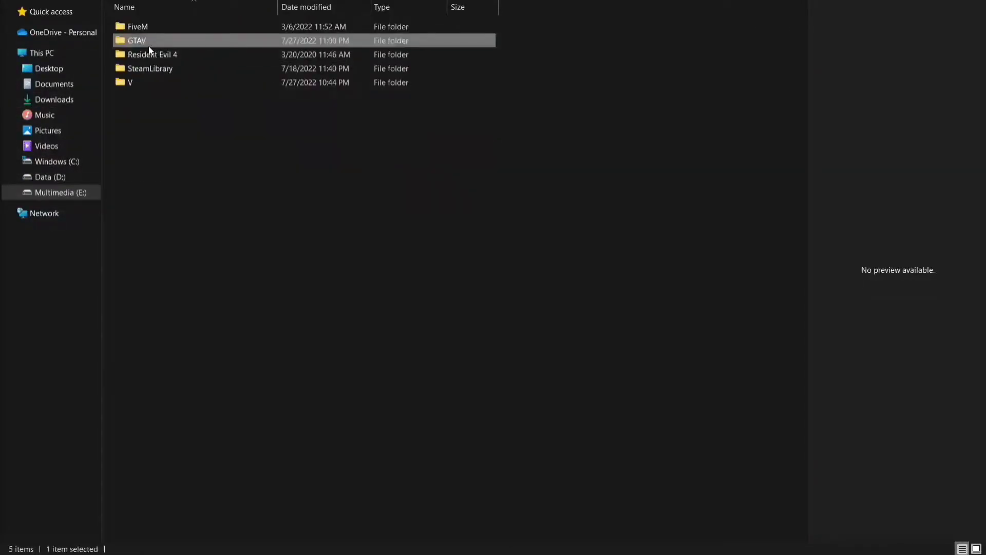
pyautogui.doubleClick(149, 46)
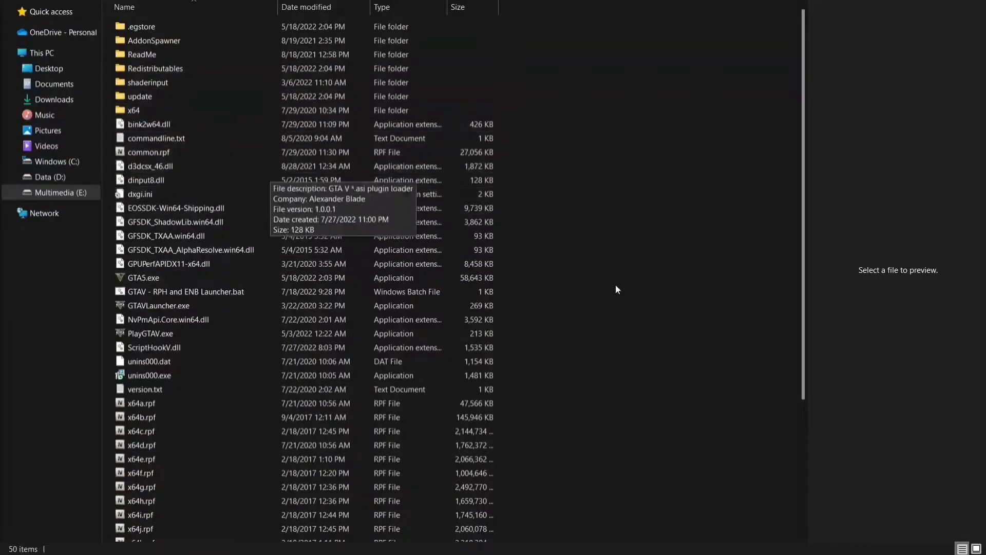
pyautogui.rightClick(568, 194)
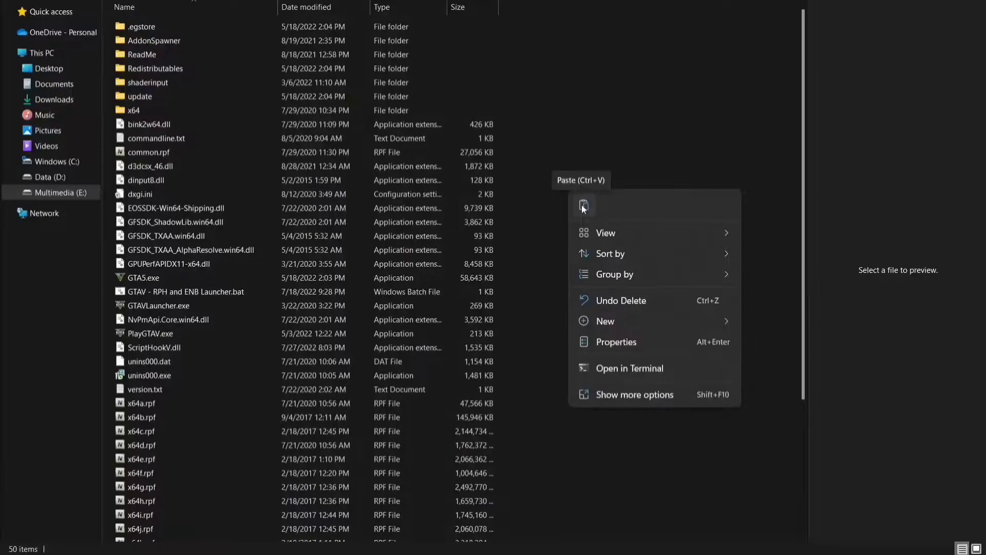
pyautogui.click(584, 207)
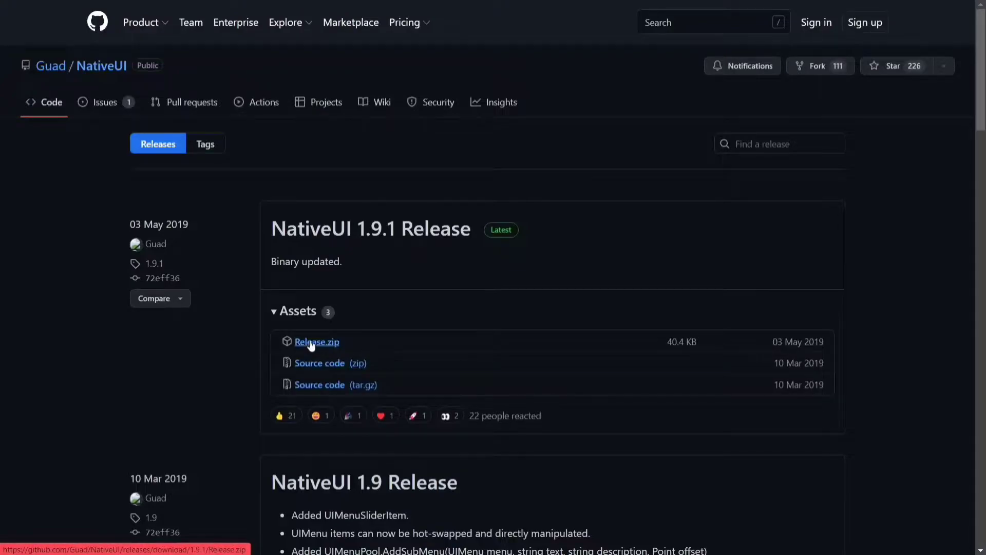
# Step: Download Release.zip of the NativeUI 1.9.1 release from GitHub into the Downloads folder
pyautogui.click(312, 344)
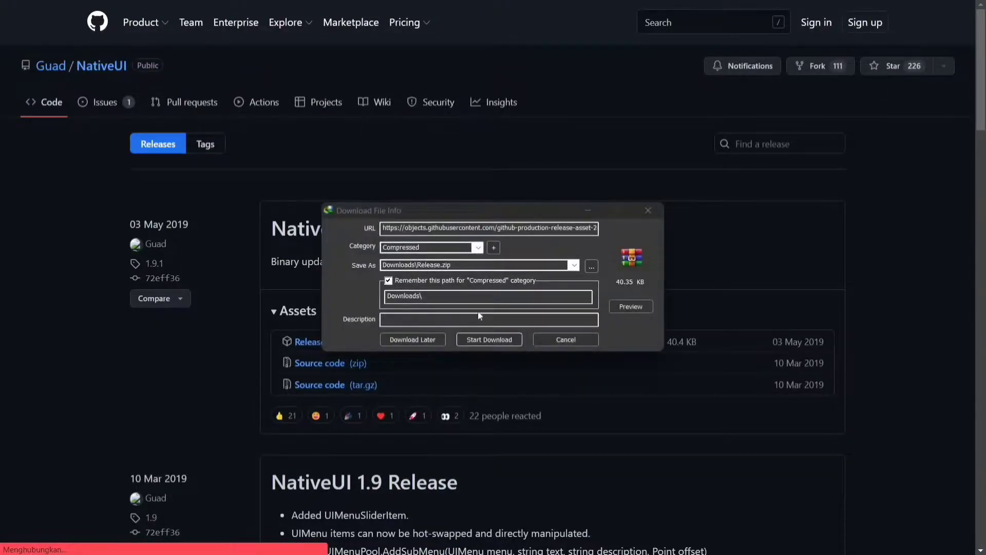
pyautogui.click(481, 339)
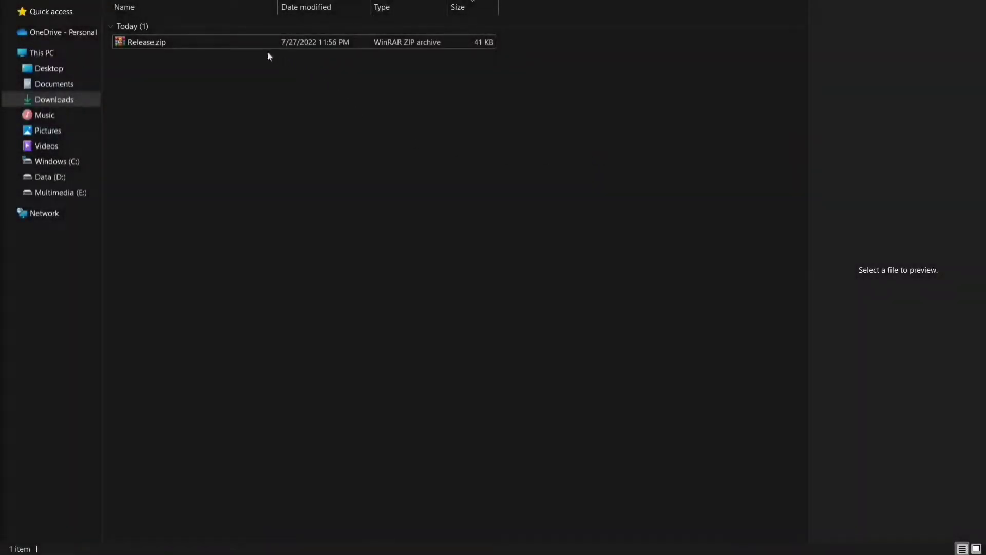
# Step: In File Explorer, extract Release.zip directly into the Downloads folder with WinRAR
pyautogui.rightClick(162, 38)
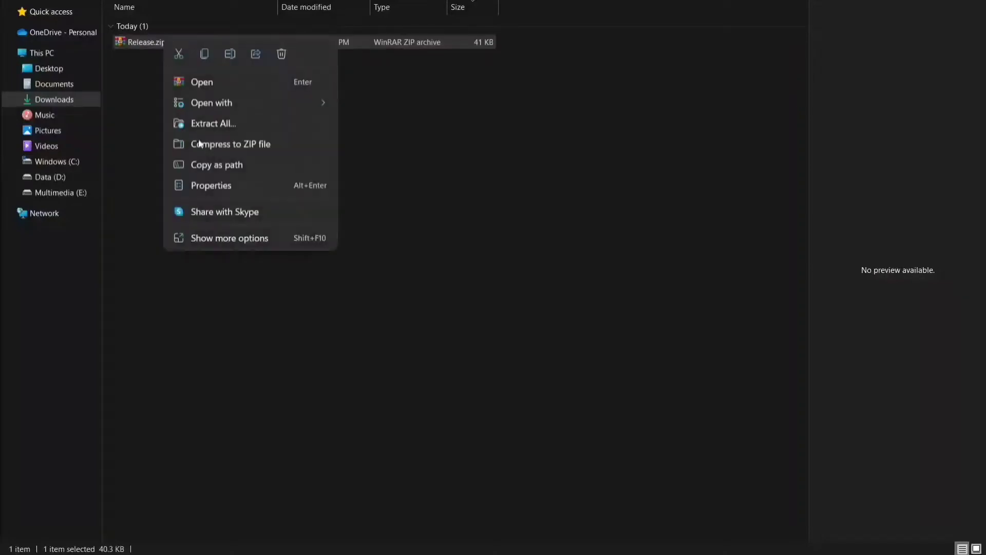
pyautogui.click(222, 235)
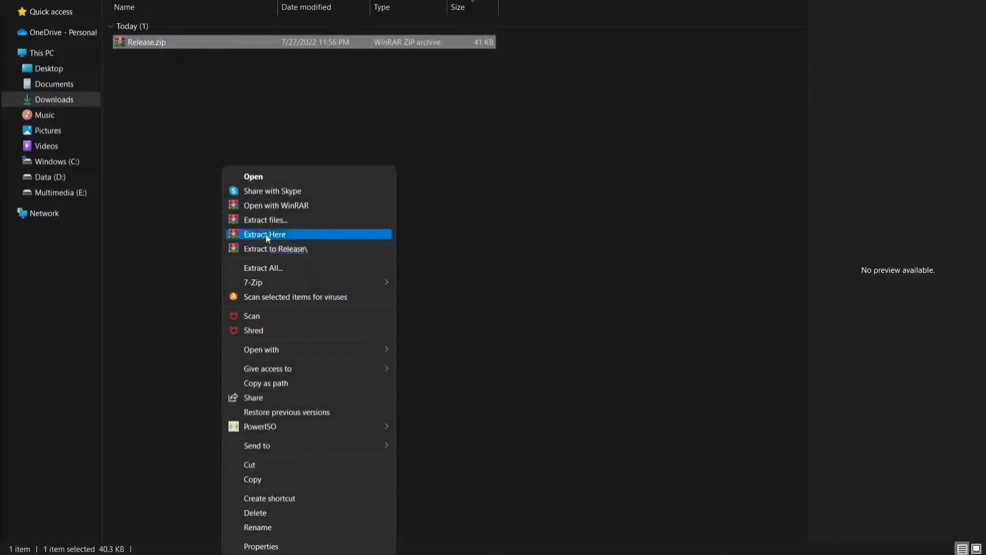
pyautogui.click(267, 235)
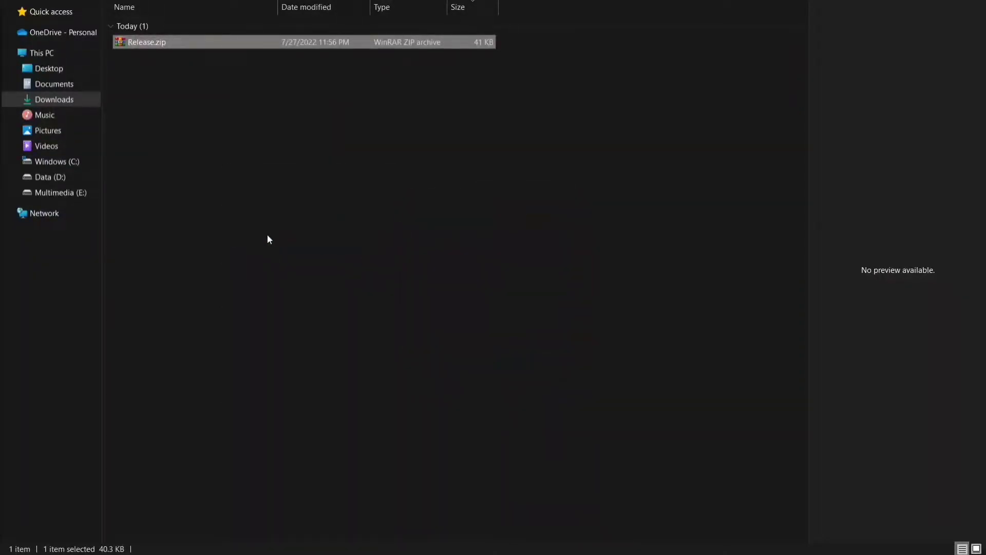
pyautogui.click(263, 233)
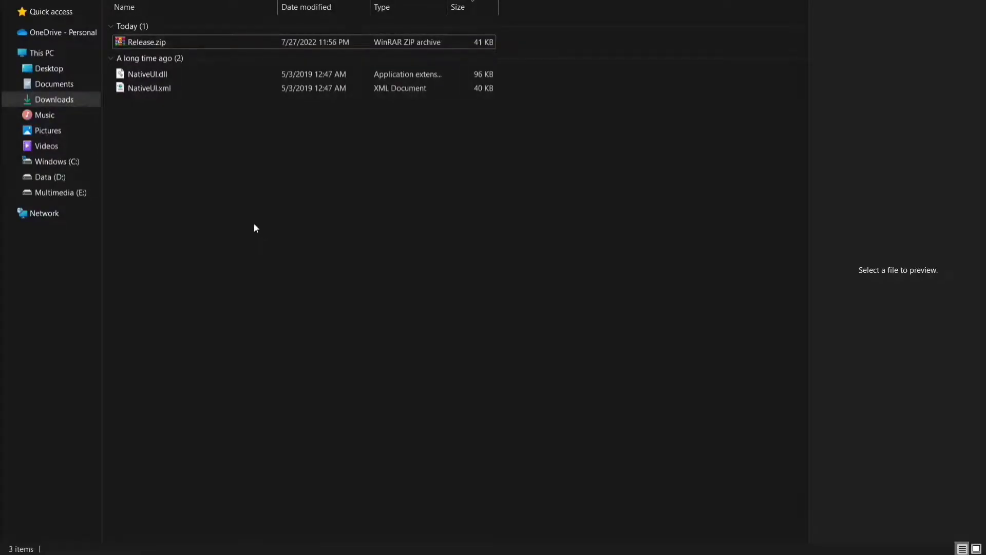
# Step: Cut the extracted NativeUI.dll and NativeUI.xml files from Downloads, leaving out the Release.zip archive
pyautogui.click(158, 88)
pyautogui.keyDown('ctrl'); pyautogui.click(145, 73); pyautogui.keyUp('ctrl')
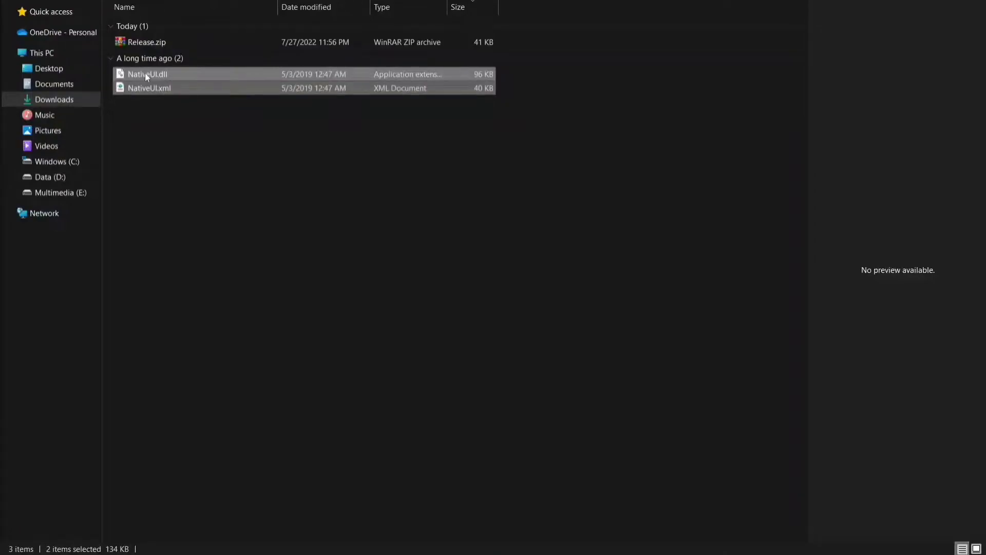
pyautogui.rightClick(146, 73)
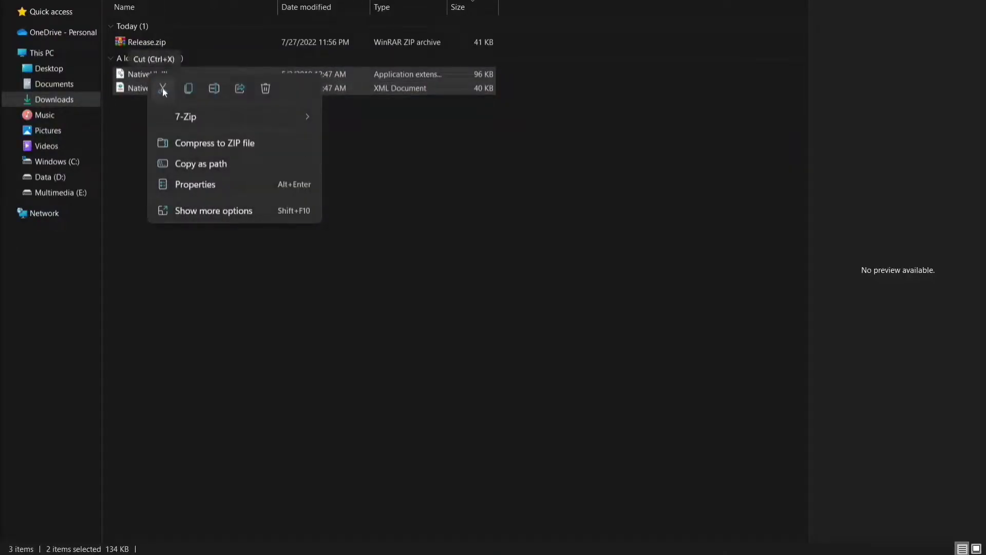
pyautogui.click(163, 89)
# Step: Create a new folder named scripts in the GTAV folder inside Games on the Multimedia (E:) drive
pyautogui.click(77, 193)
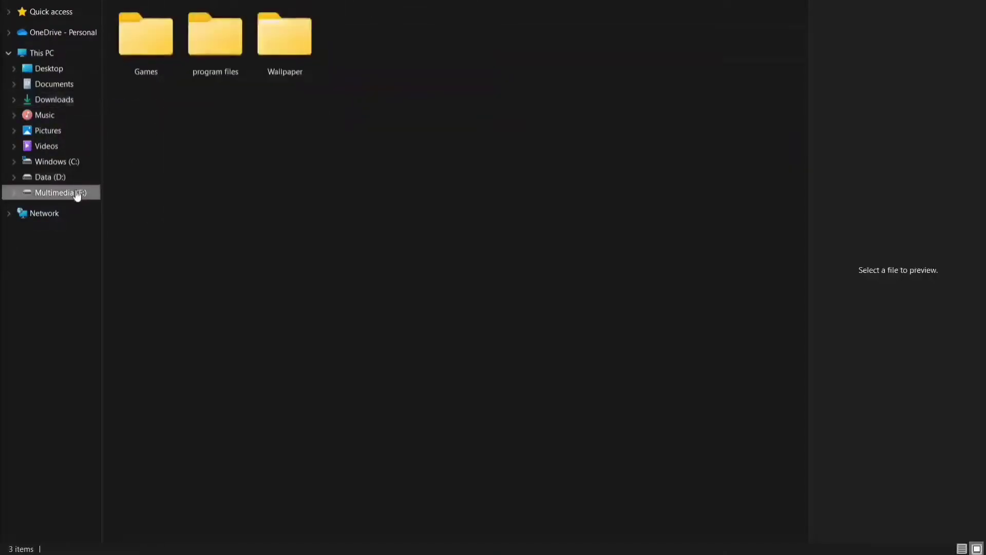
pyautogui.doubleClick(163, 39)
pyautogui.click(163, 40)
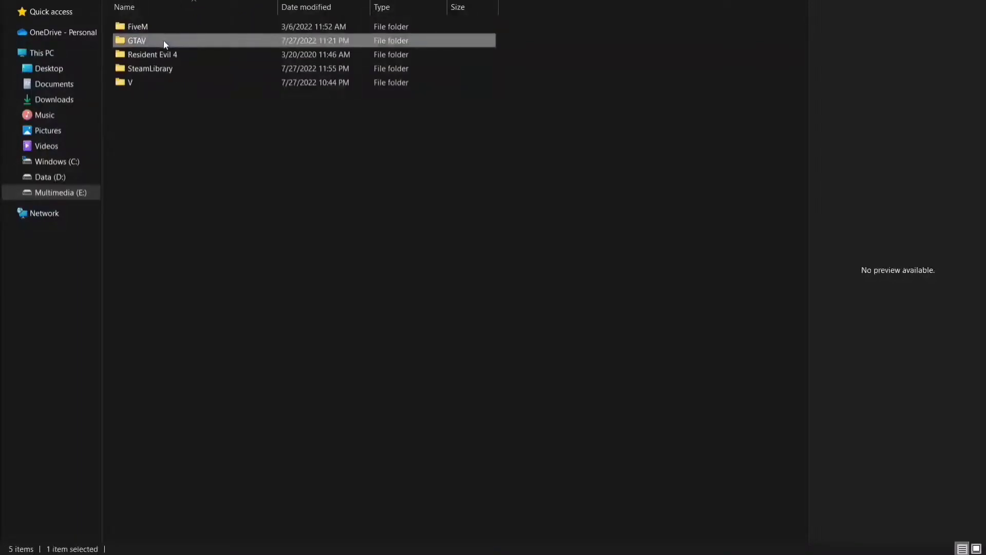
pyautogui.doubleClick(164, 40)
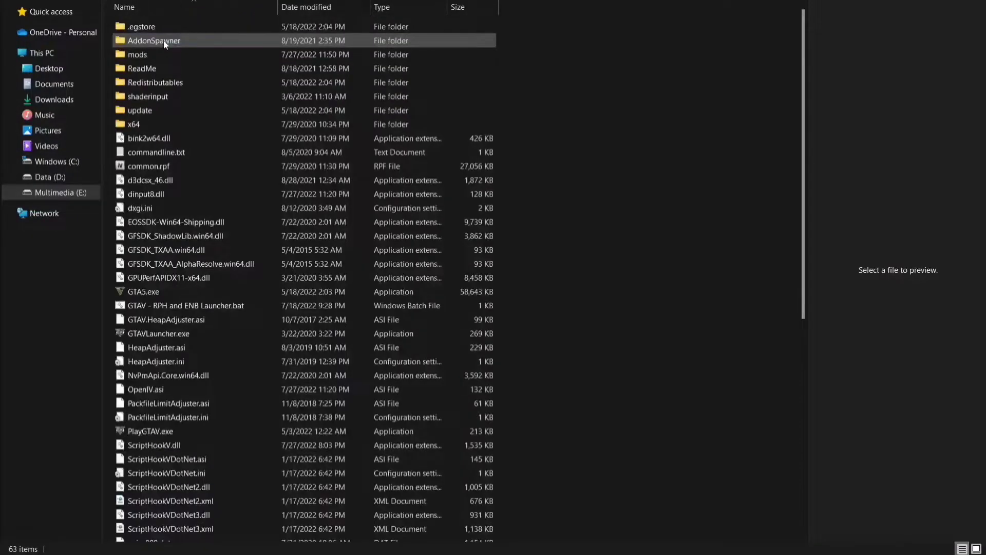
pyautogui.rightClick(538, 150)
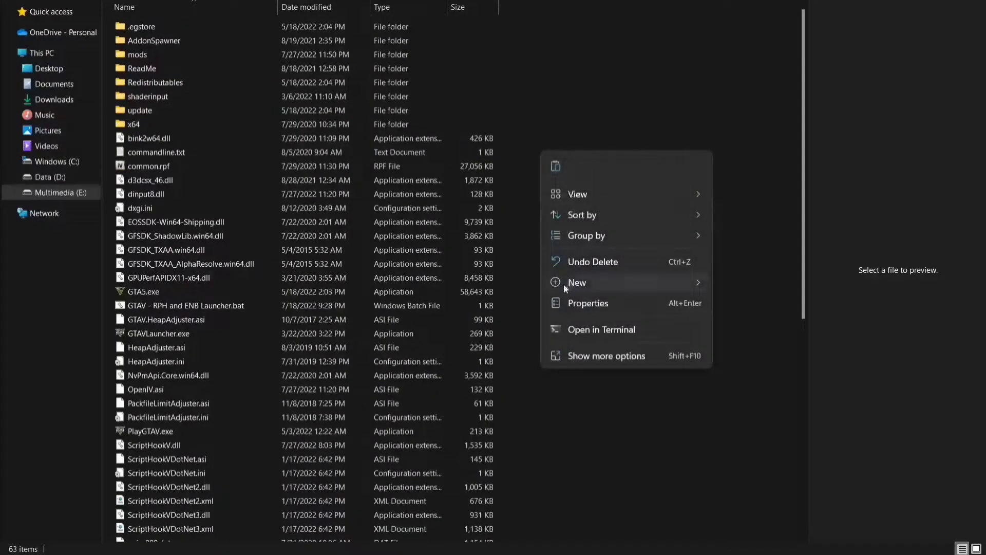
pyautogui.moveTo(563, 285)
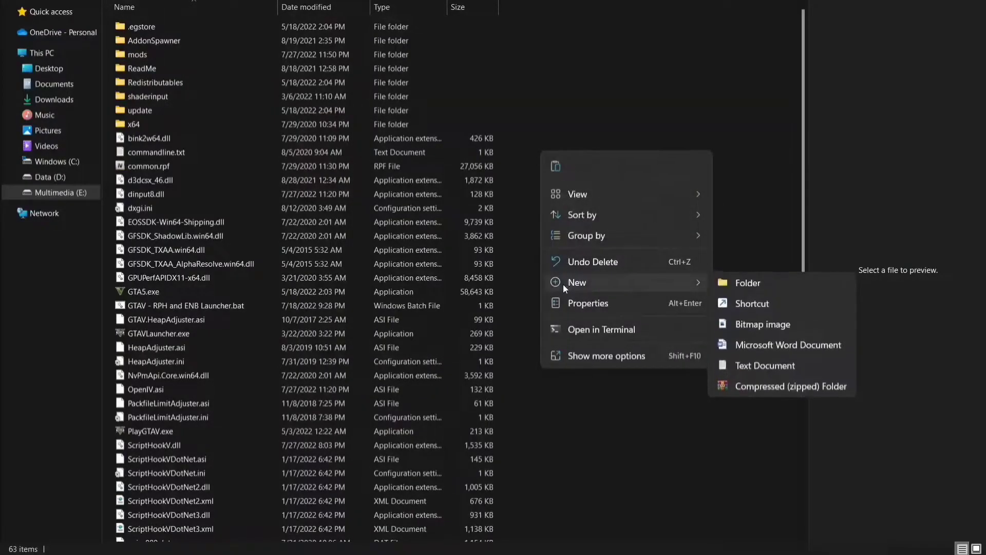
pyautogui.click(738, 286)
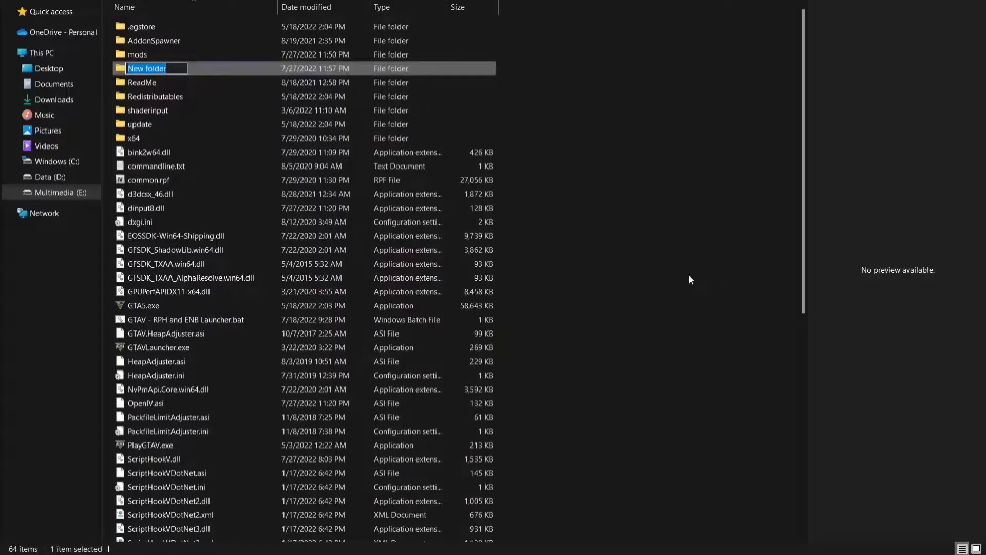
pyautogui.write('scripts')
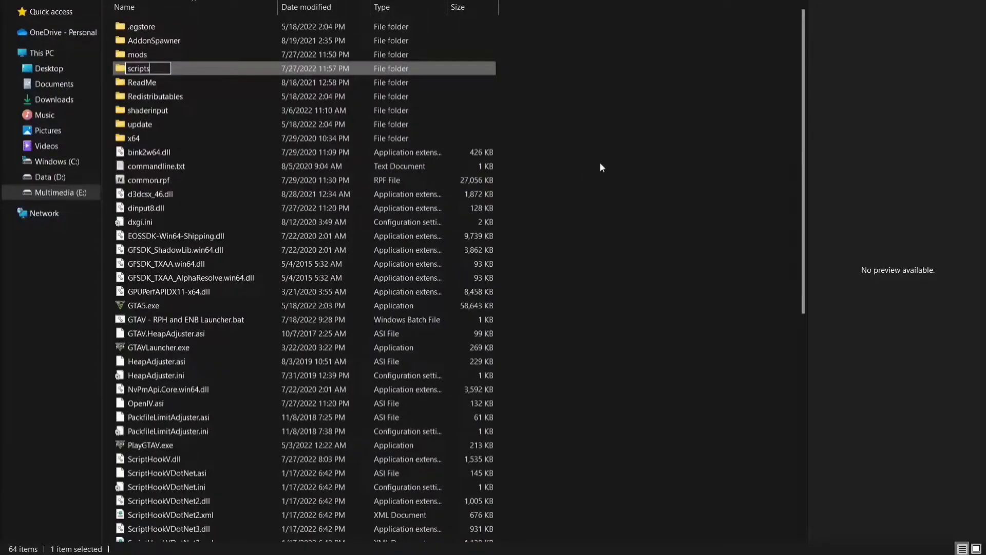
pyautogui.click(602, 167)
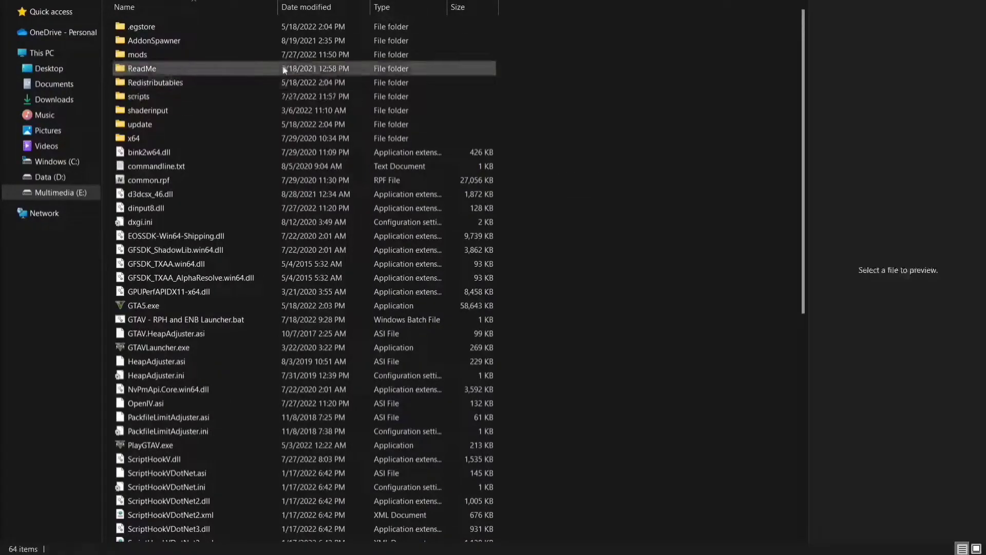
# Step: Paste the cut NativeUI.dll and NativeUI.xml files into the scripts folder
pyautogui.doubleClick(146, 97)
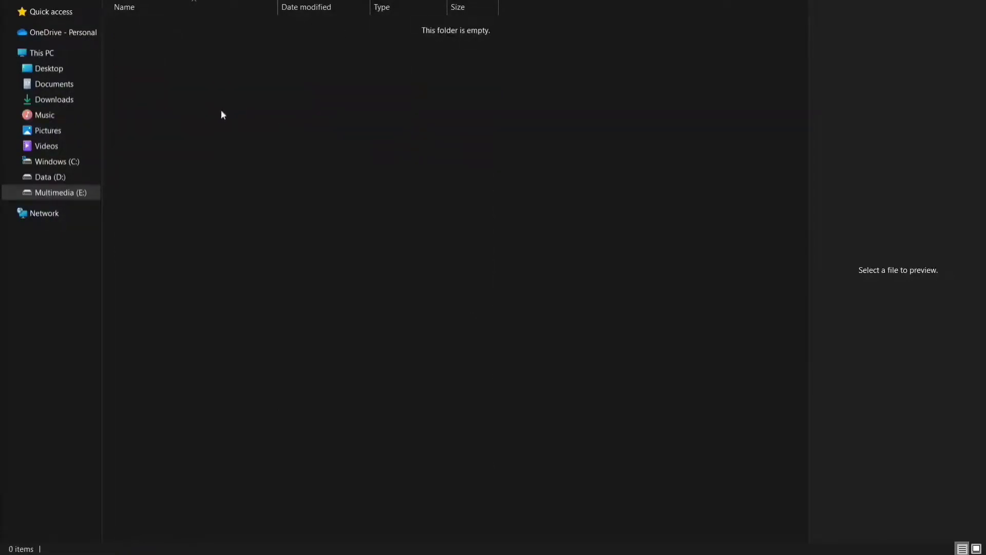
pyautogui.rightClick(222, 111)
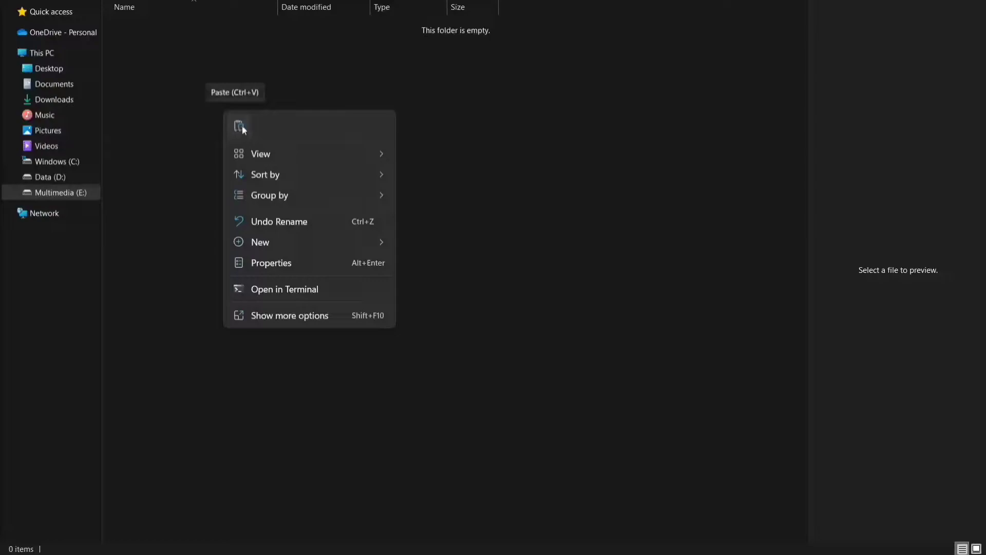
pyautogui.click(239, 128)
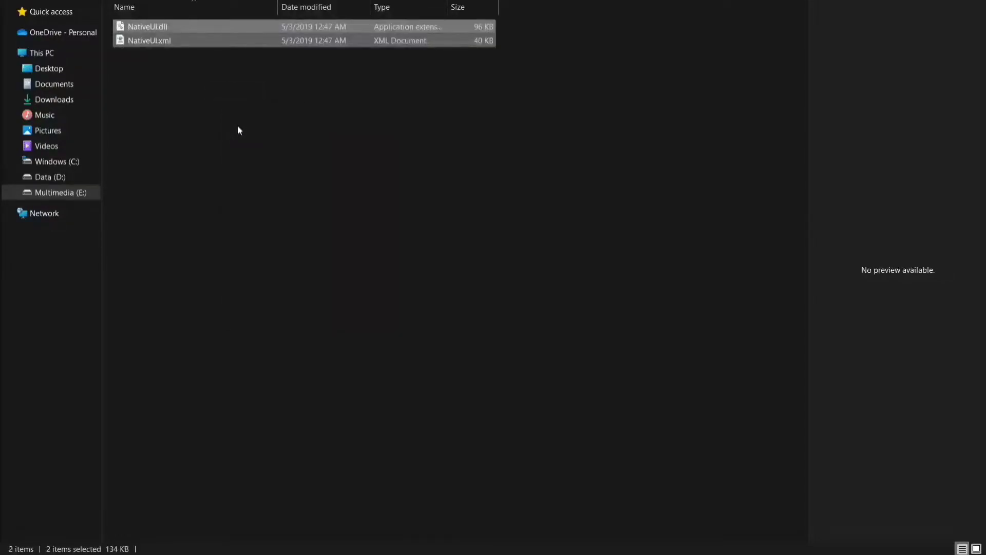
pyautogui.click(239, 130)
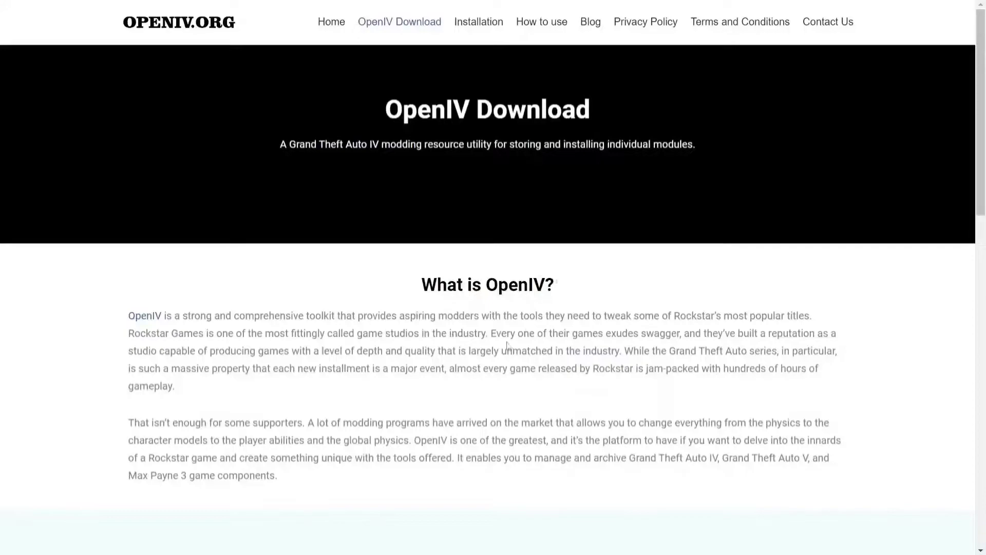
# Step: Download ovisetup.exe from the OpenIV Download page with Internet Download Manager, creating the Programs folder inside Downloads
pyautogui.scroll(-9, 471, 307)
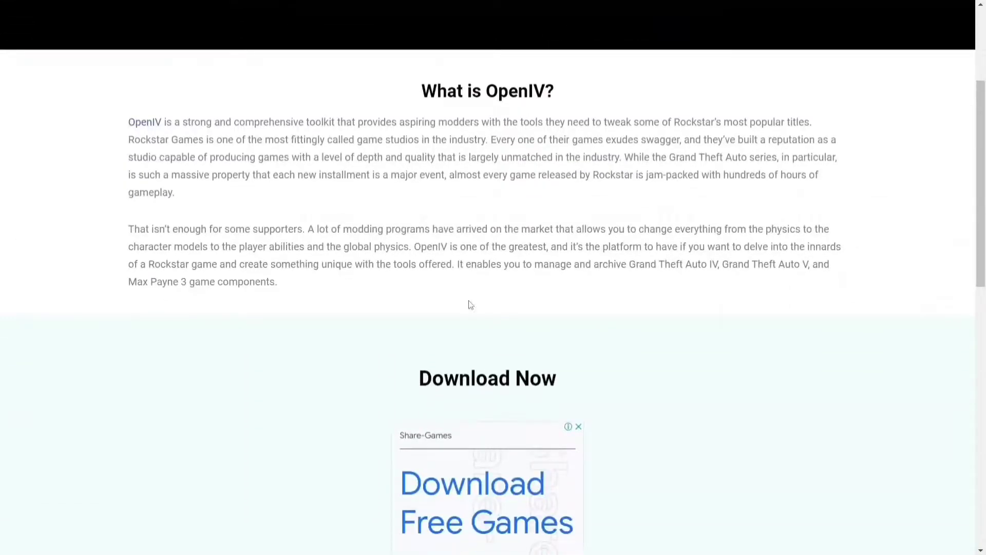
pyautogui.scroll(-1, 468, 304)
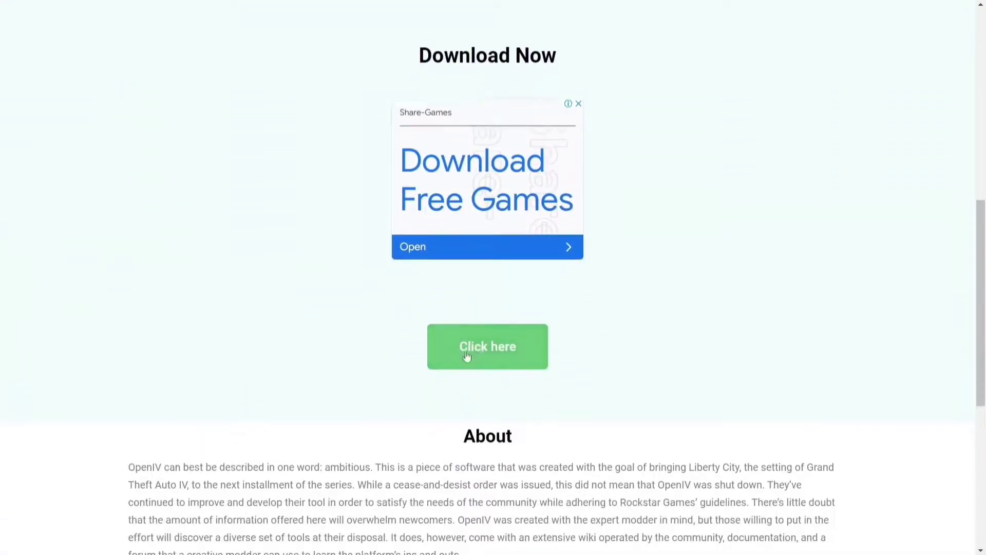
pyautogui.click(482, 346)
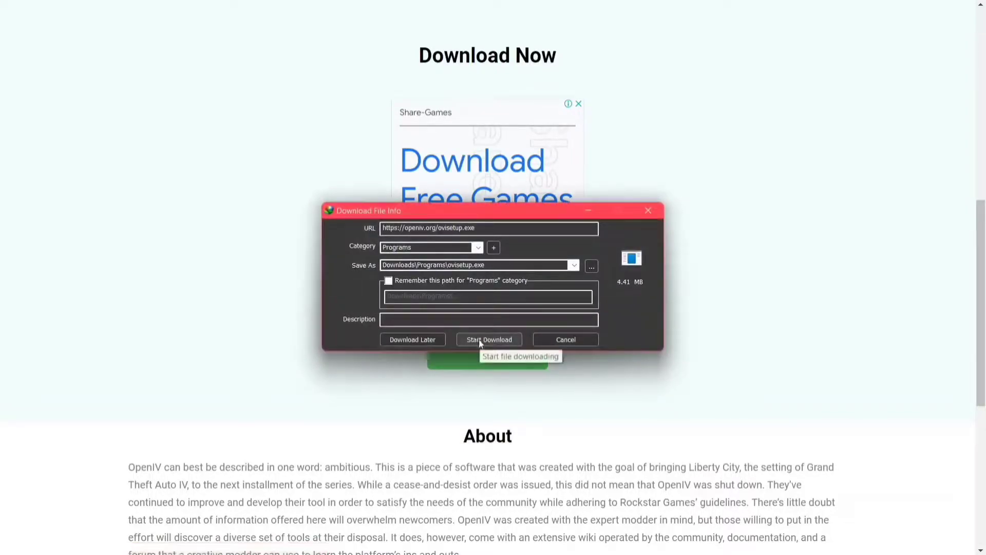
pyautogui.click(479, 342)
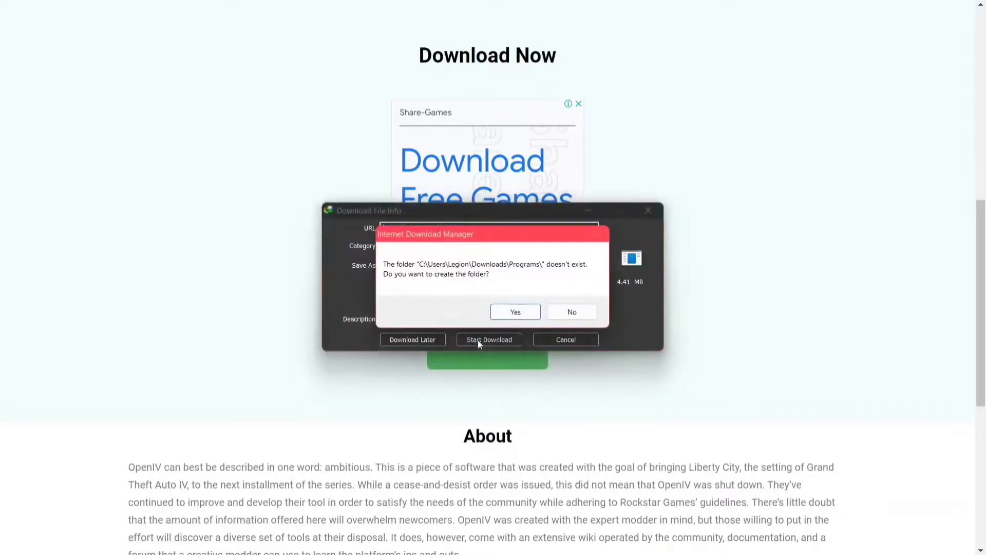
pyautogui.click(515, 314)
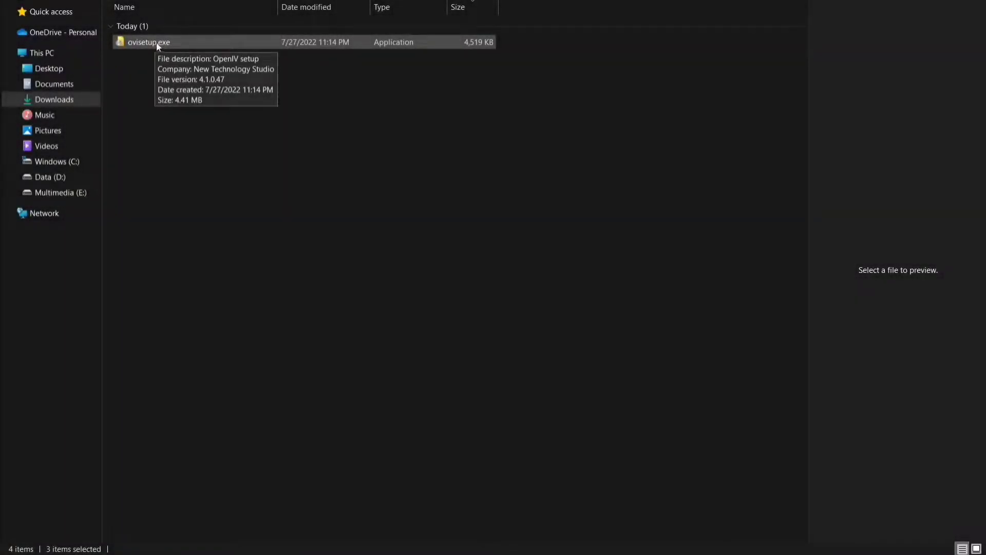
# Step: Run ovisetup.exe from File Explorer, keep English as the setup language and accept the license agreement
pyautogui.click(158, 45)
pyautogui.doubleClick(158, 44)
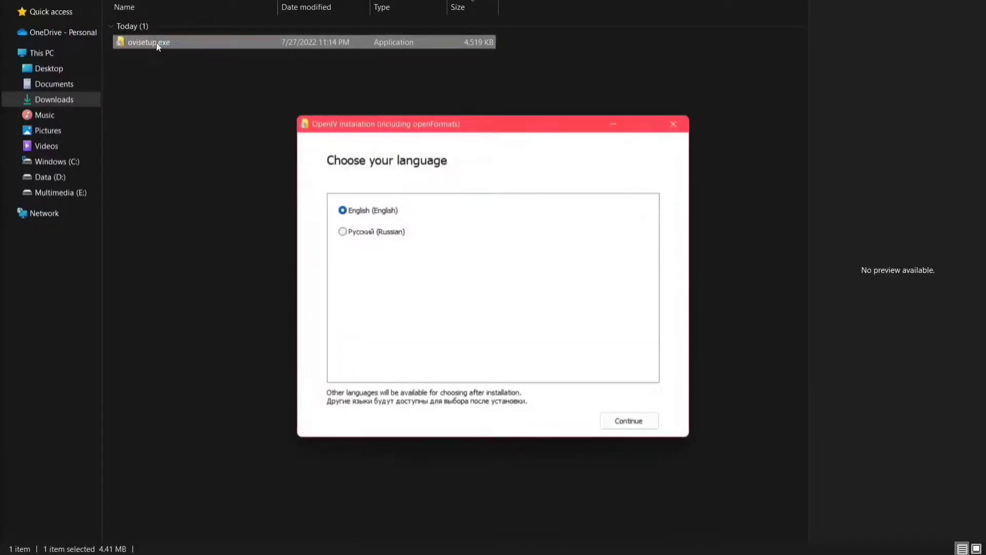
pyautogui.click(623, 422)
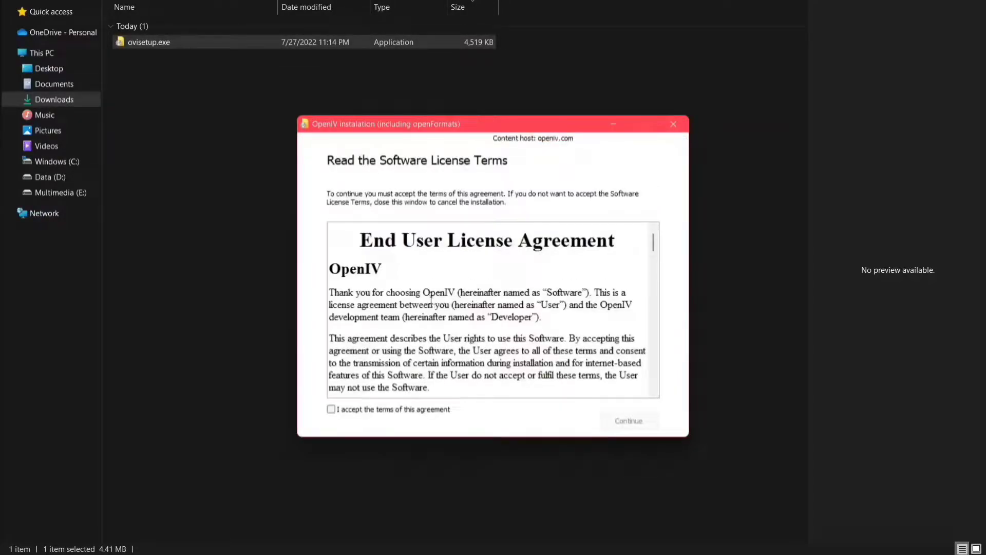
pyautogui.click(332, 410)
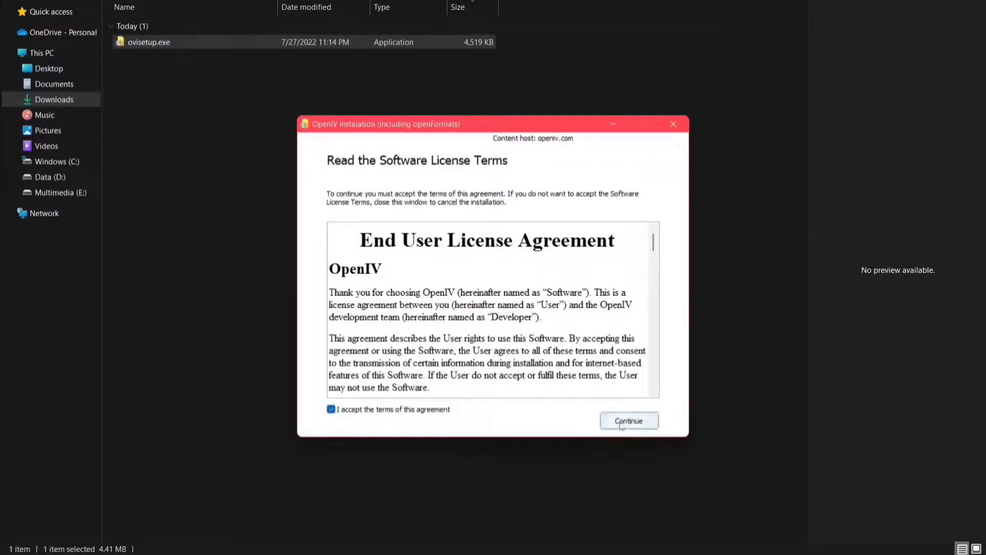
pyautogui.click(627, 421)
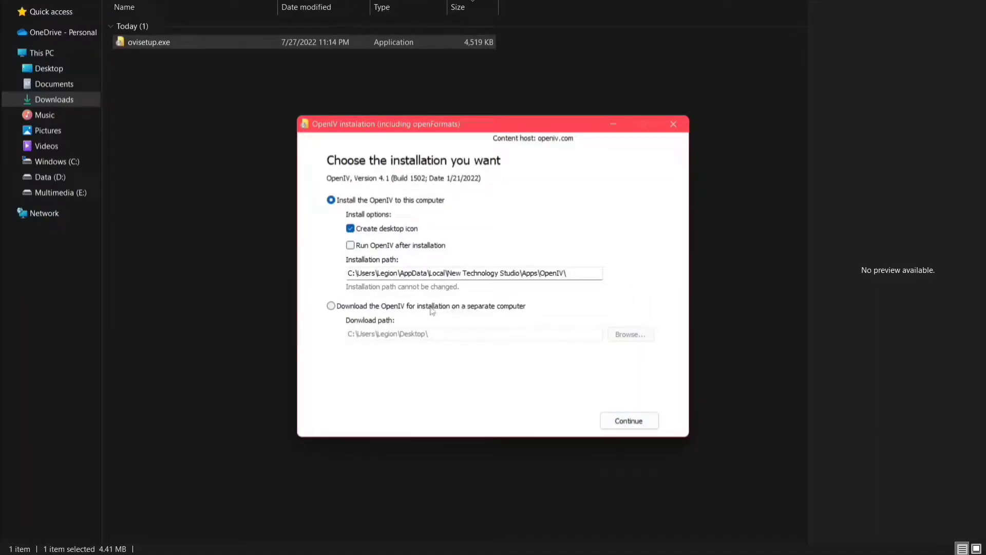
# Step: Install OpenIV to this computer with a desktop icon, agree to the download and close the finished installer
pyautogui.click(632, 425)
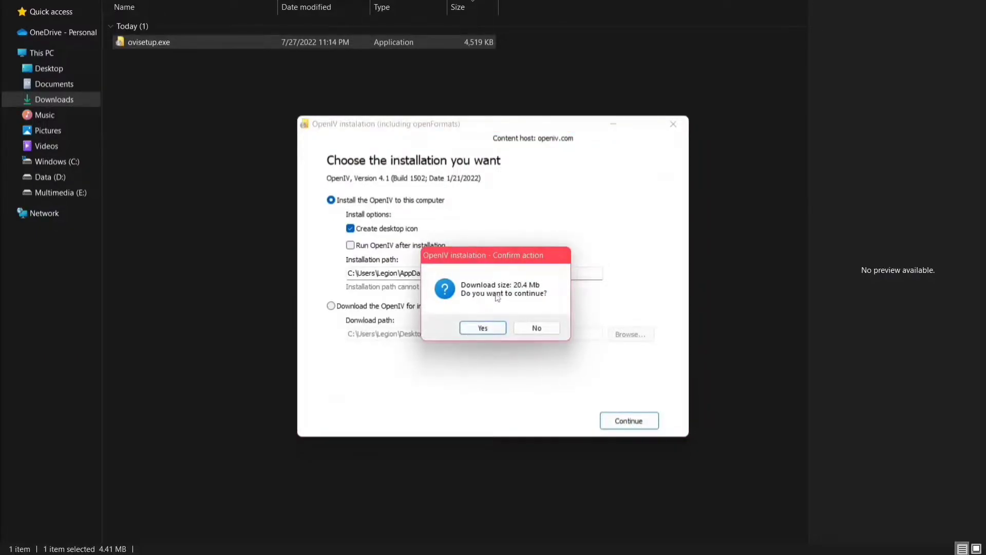
pyautogui.click(482, 329)
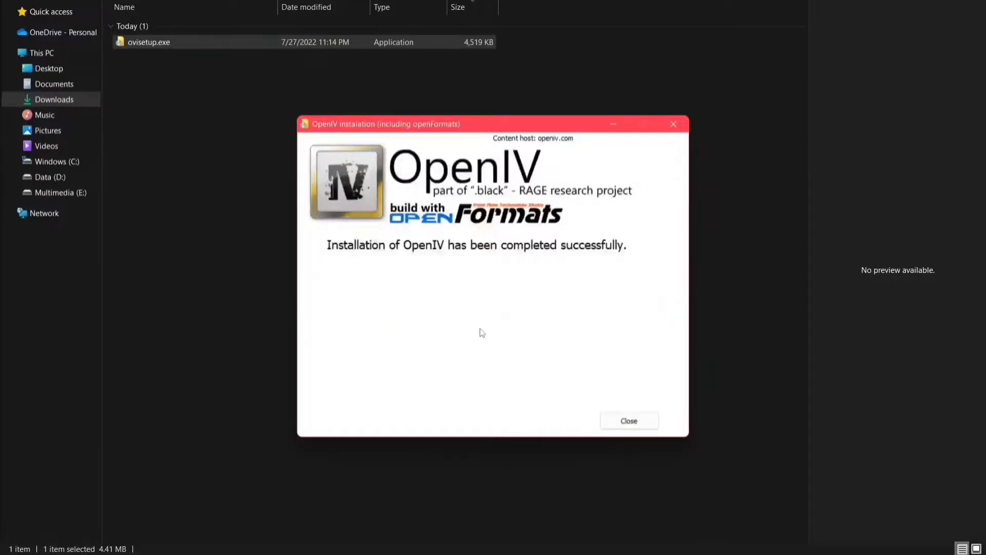
pyautogui.click(625, 422)
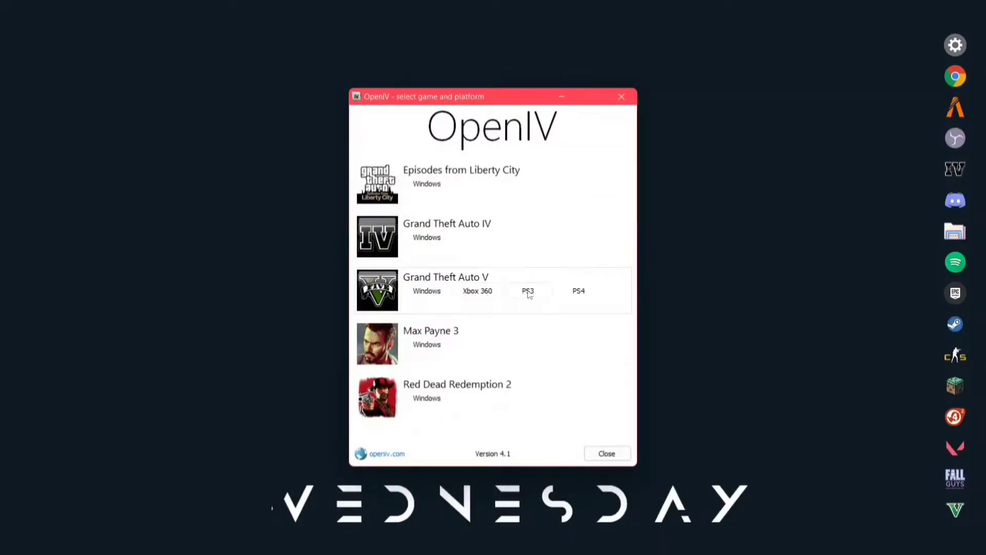
# Step: Choose Grand Theft Auto V for Windows, set its location to E:\Games\GTAV and continue through the backup reminder
pyautogui.click(426, 291)
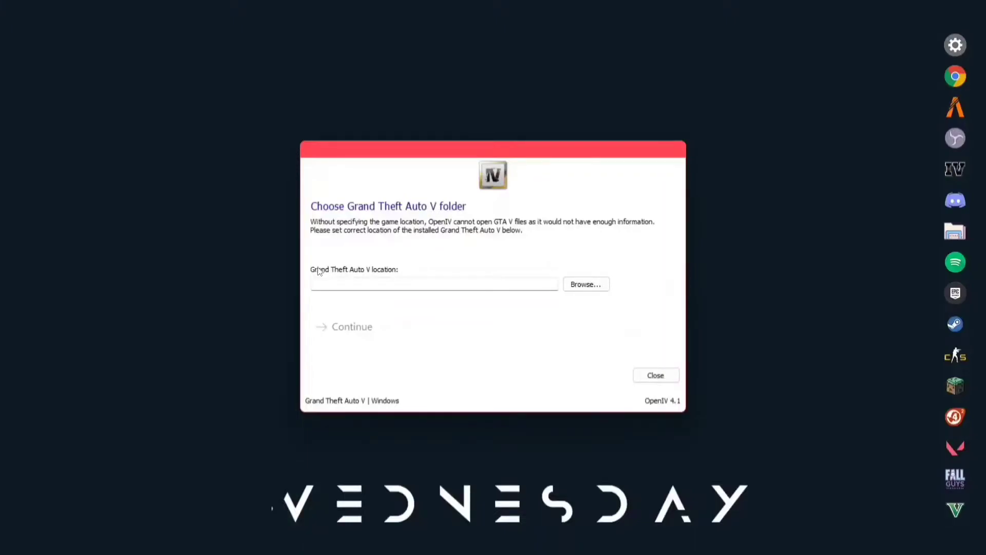
pyautogui.click(589, 284)
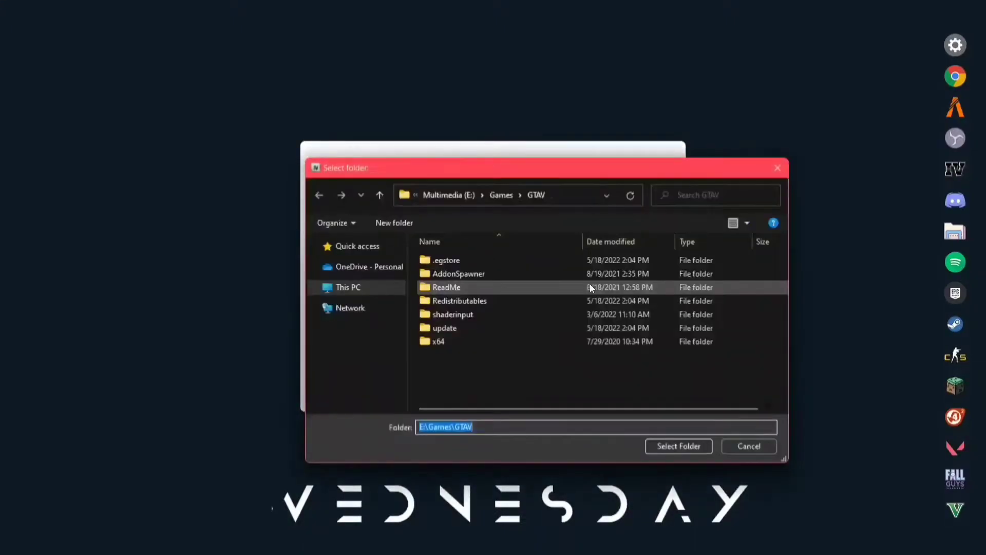
pyautogui.scroll(-1, 356, 344)
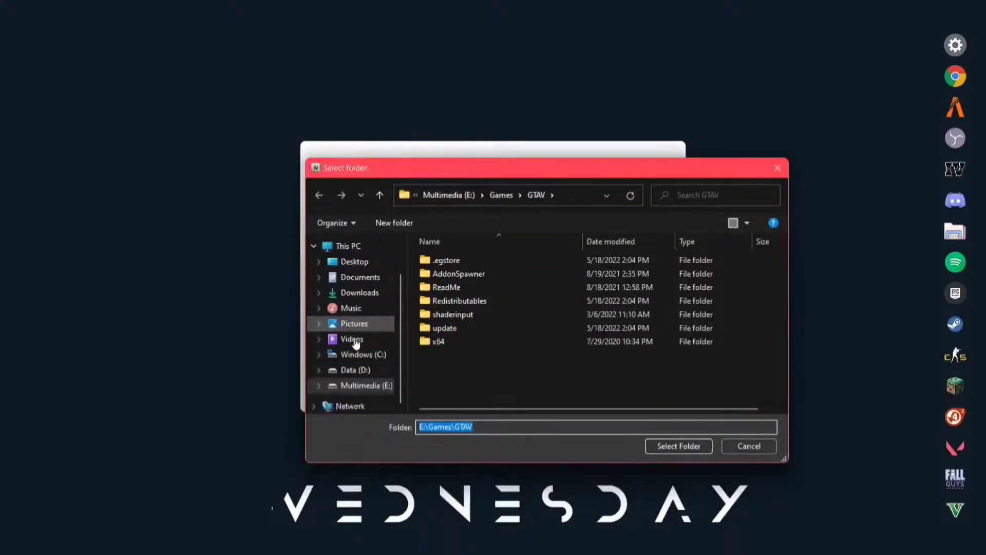
pyautogui.click(353, 386)
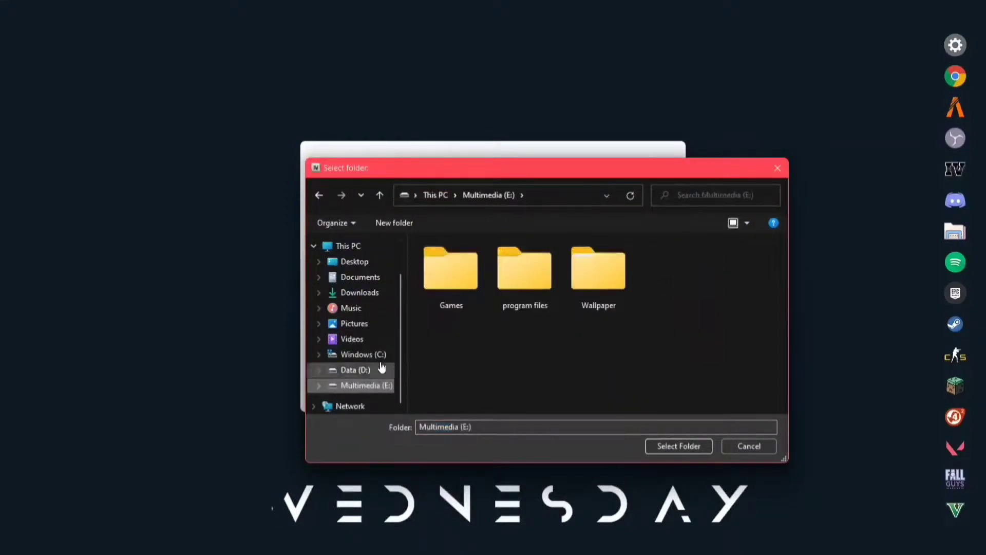
pyautogui.doubleClick(445, 264)
pyautogui.click(446, 274)
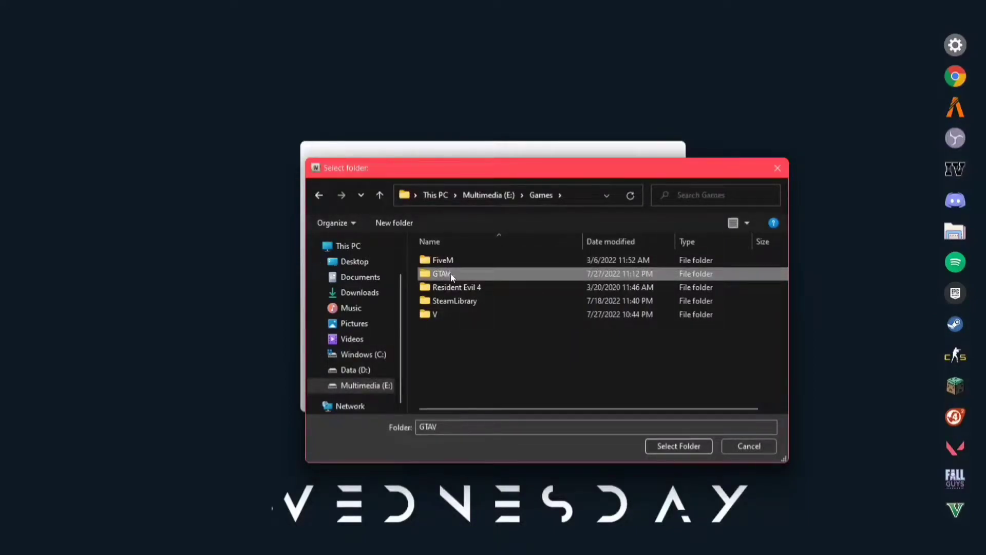
pyautogui.click(669, 447)
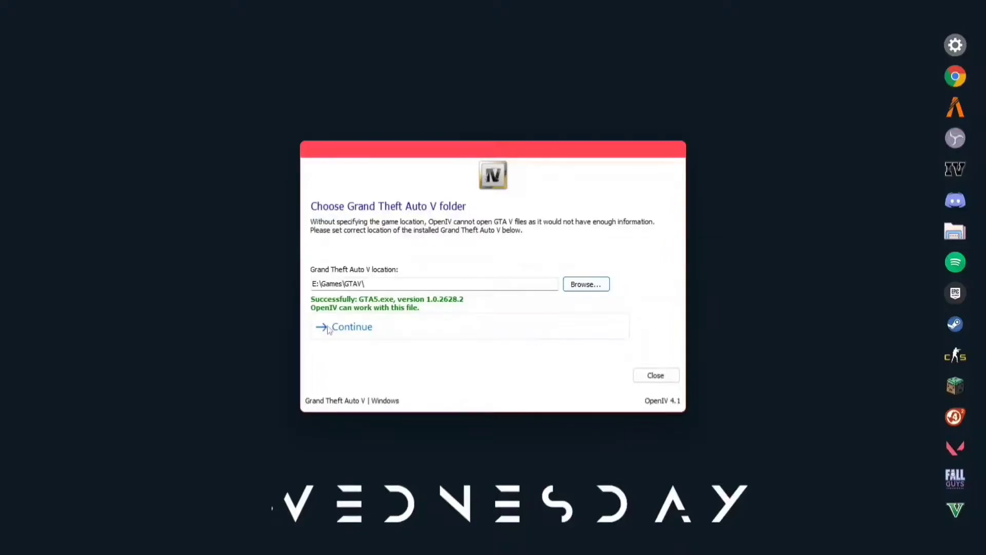
pyautogui.click(351, 327)
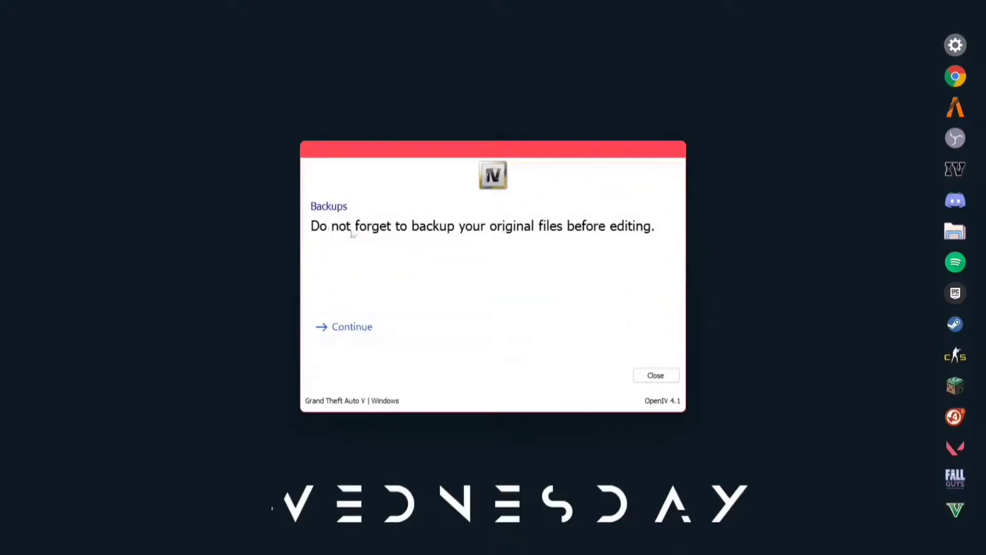
pyautogui.click(322, 327)
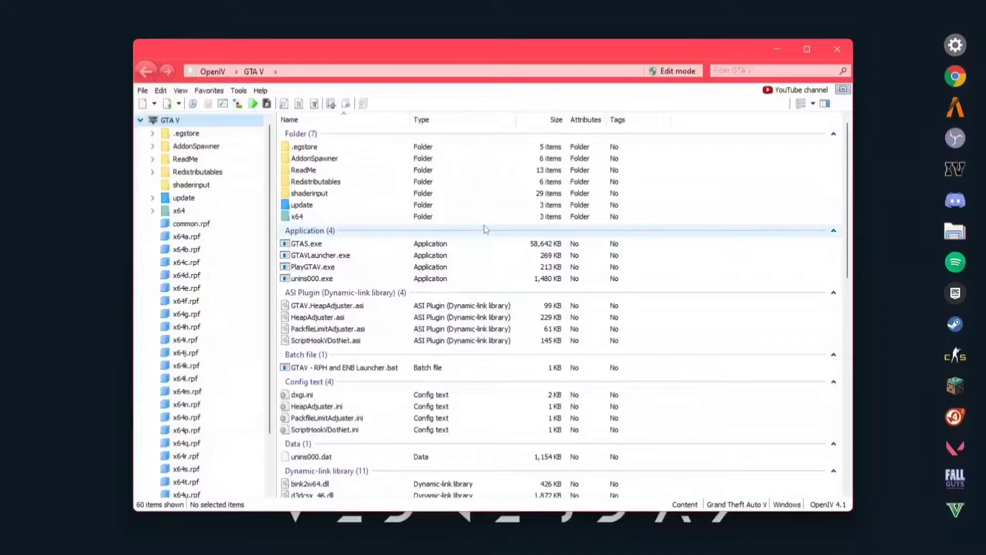
# Step: Maximize the OpenIV window, open the ASI Manager and install ASI Loader
pyautogui.doubleClick(139, 53)
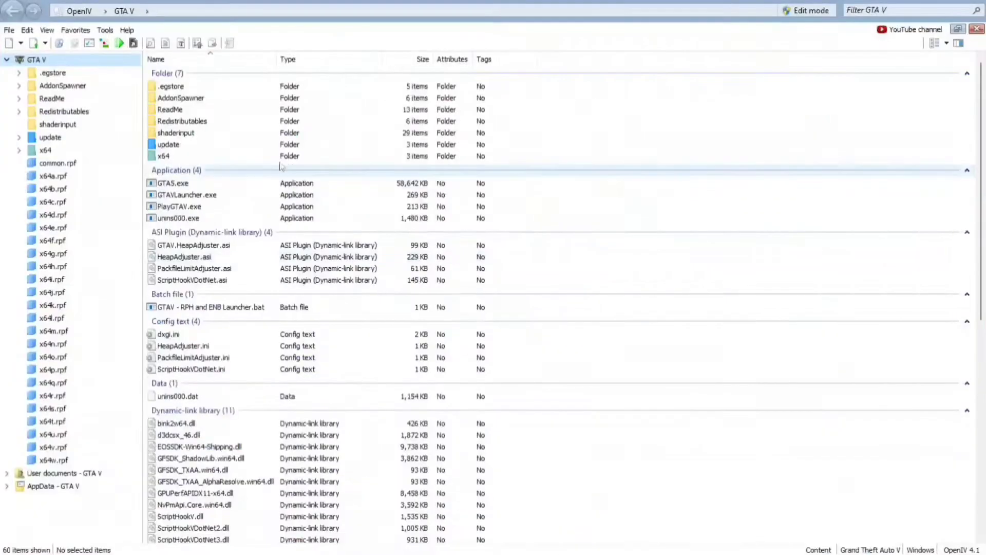
pyautogui.click(105, 31)
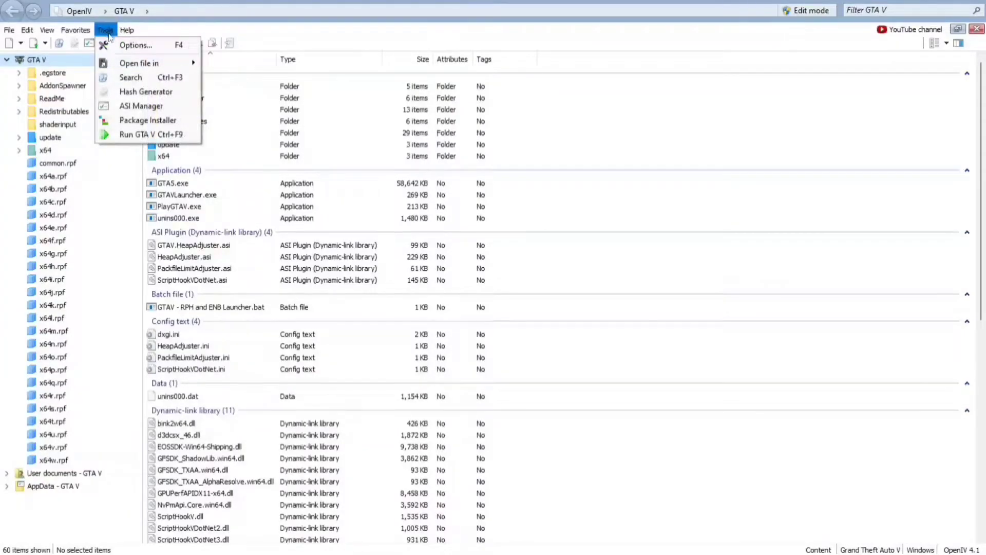
pyautogui.click(129, 109)
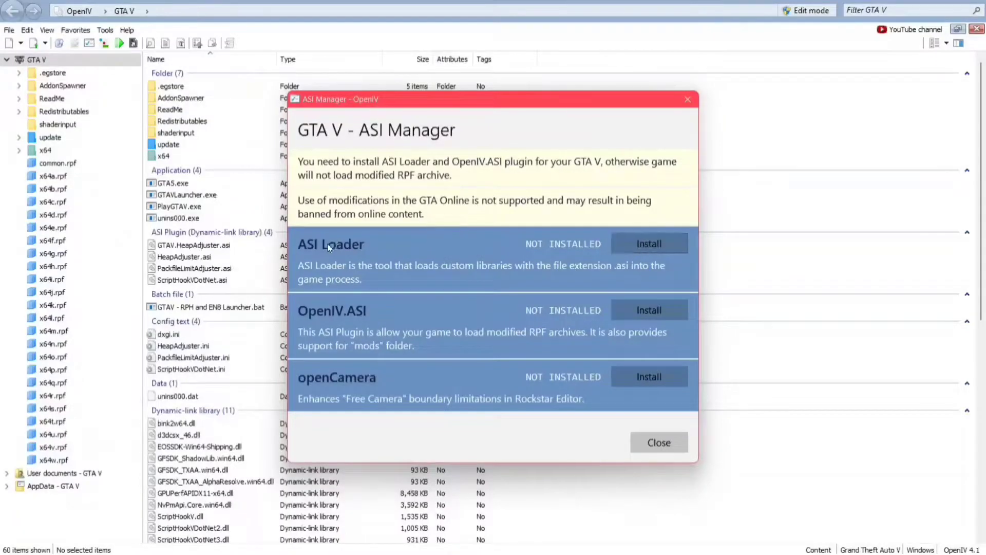
pyautogui.click(643, 244)
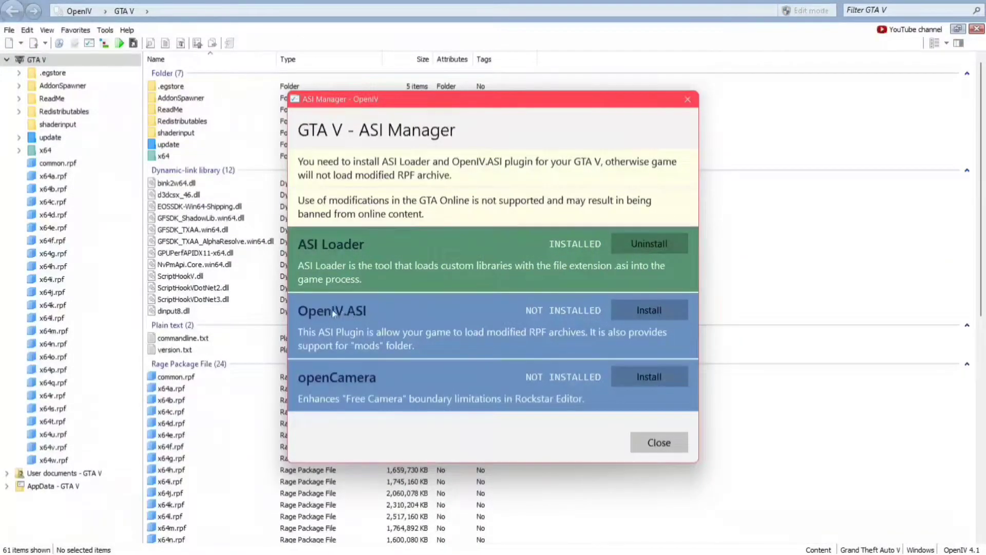
# Step: Install OpenIV.ASI, creating the "mods" folder with edit mode allowed only for archives inside it, and close the ASI Manager
pyautogui.click(648, 309)
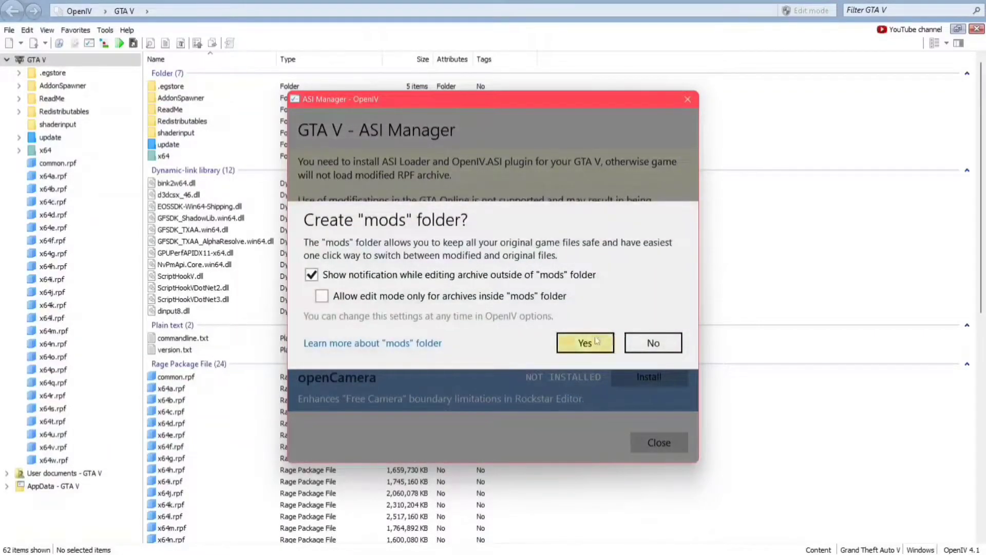
pyautogui.click(324, 298)
pyautogui.click(578, 340)
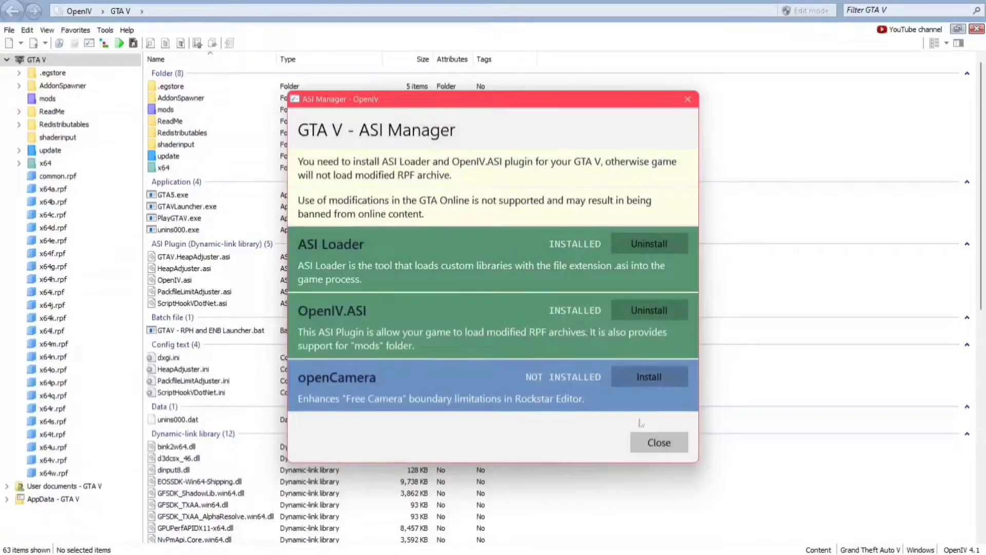
pyautogui.click(650, 445)
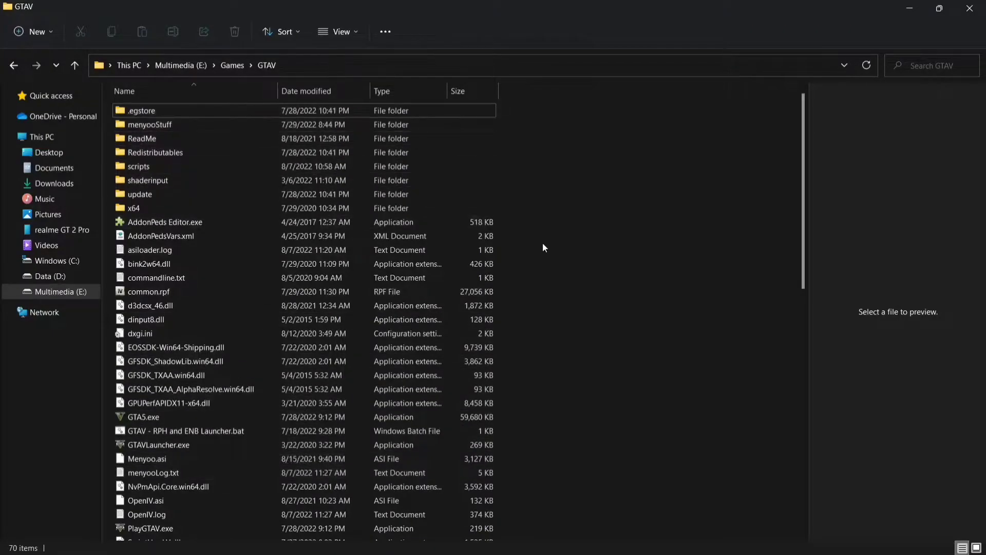
# Step: In File Explorer, create a new folder named mods in the GTAV game folder
pyautogui.rightClick(548, 271)
pyautogui.moveTo(601, 373)
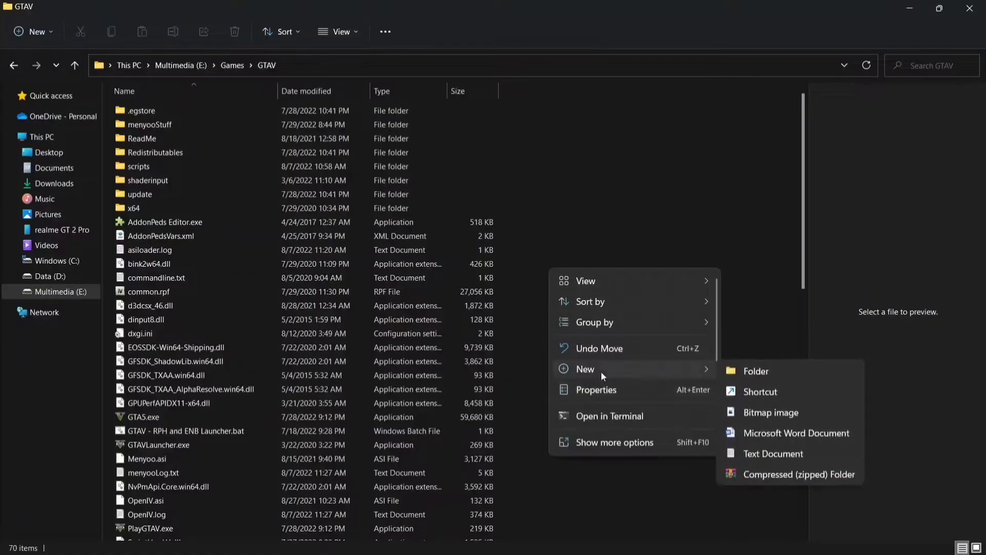
pyautogui.click(739, 372)
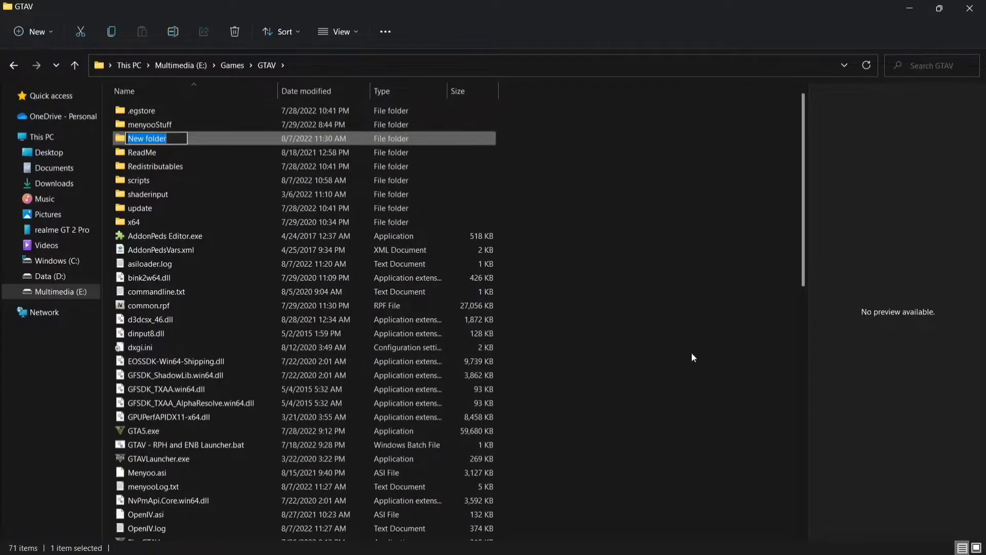
pyautogui.write('mods')
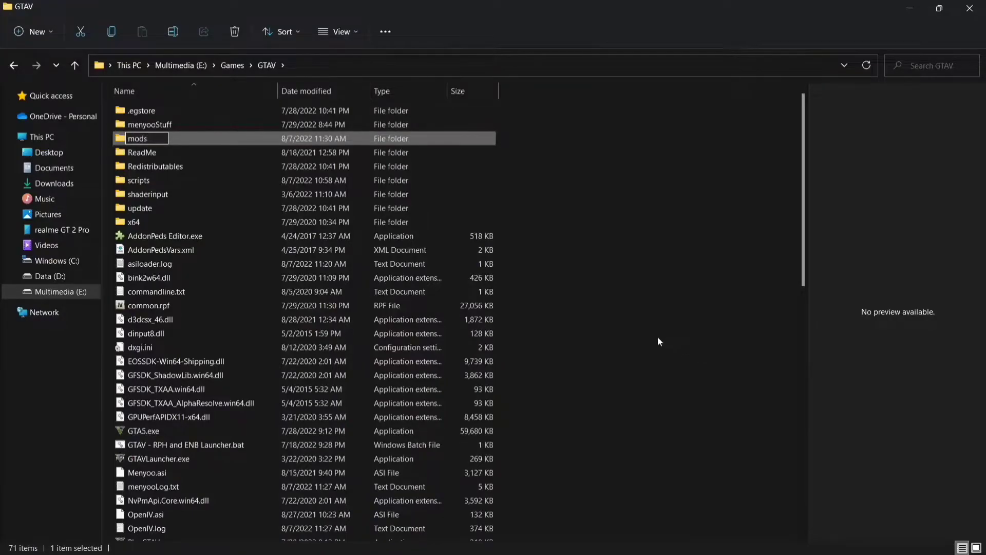
pyautogui.click(660, 341)
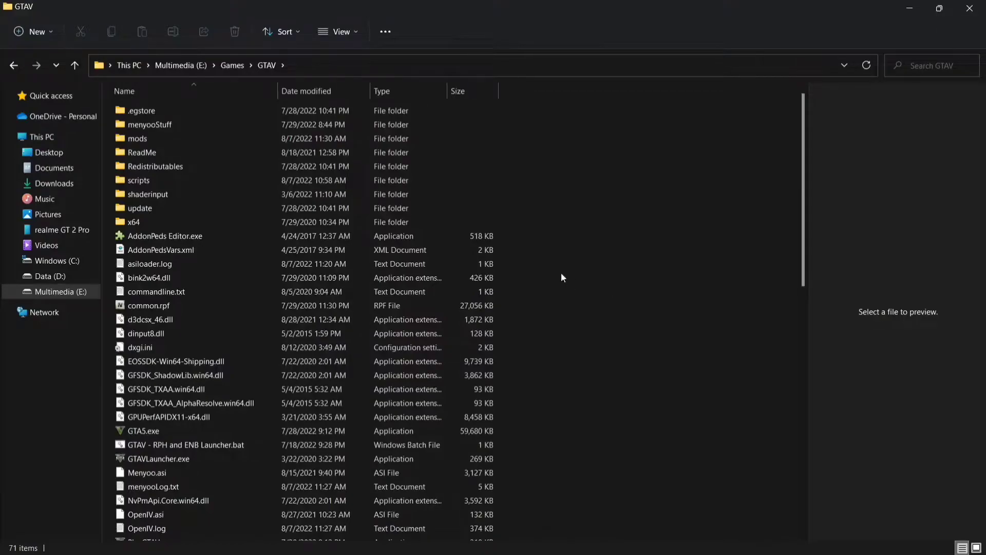
# Step: Copy the update and x64 folders and the common.rpf file from GTAV into the mods folder
pyautogui.click(160, 208)
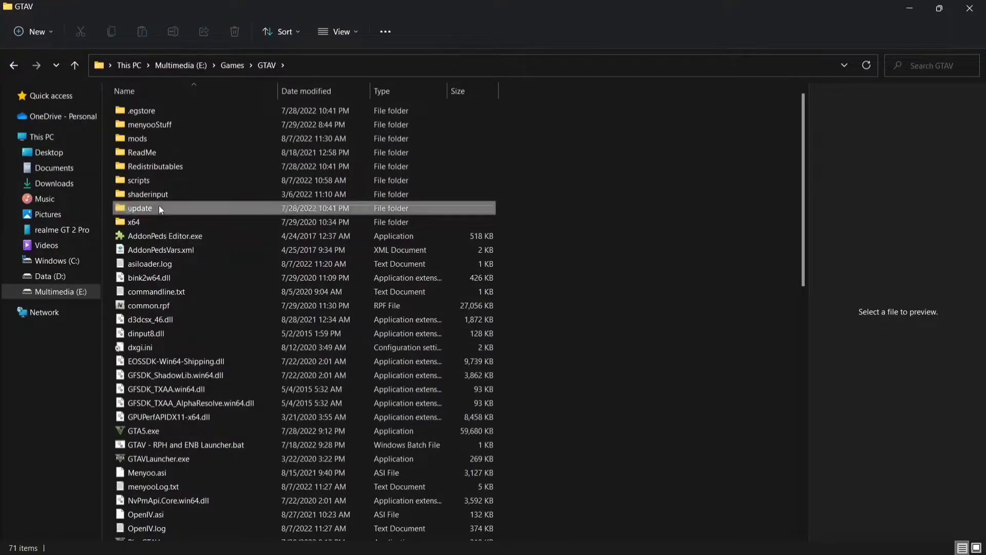
pyautogui.keyDown('ctrl'); pyautogui.click(148, 221); pyautogui.keyUp('ctrl')
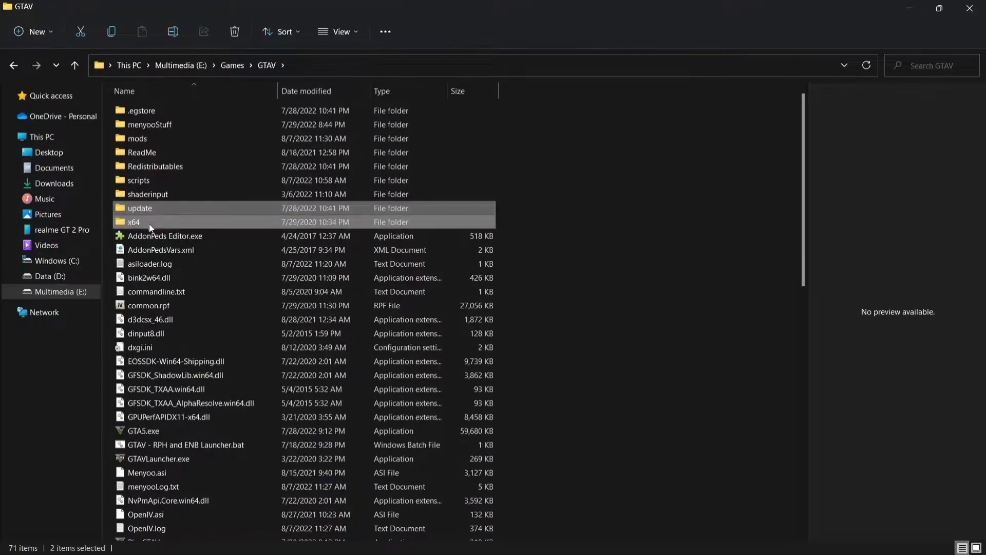
pyautogui.keyDown('ctrl'); pyautogui.click(161, 305); pyautogui.keyUp('ctrl')
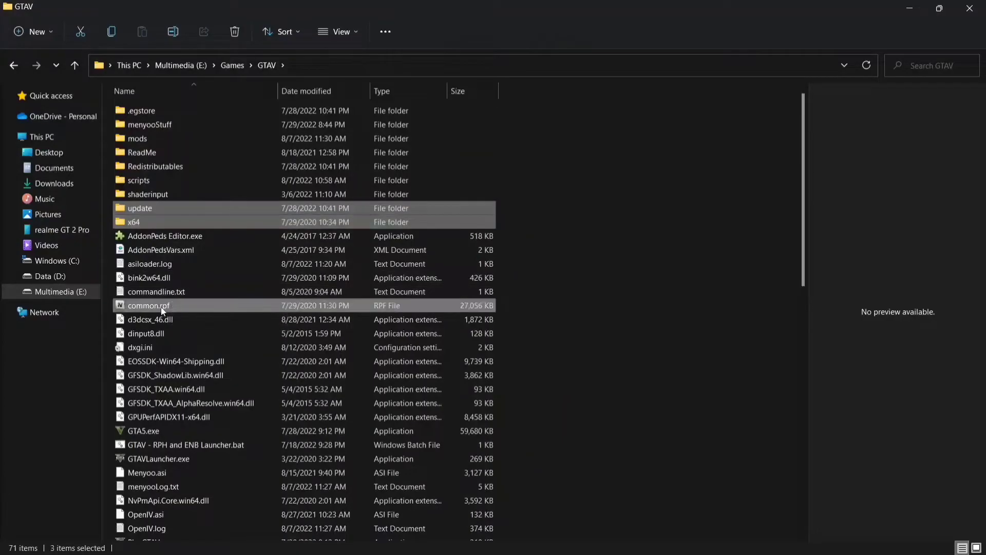
pyautogui.rightClick(150, 222)
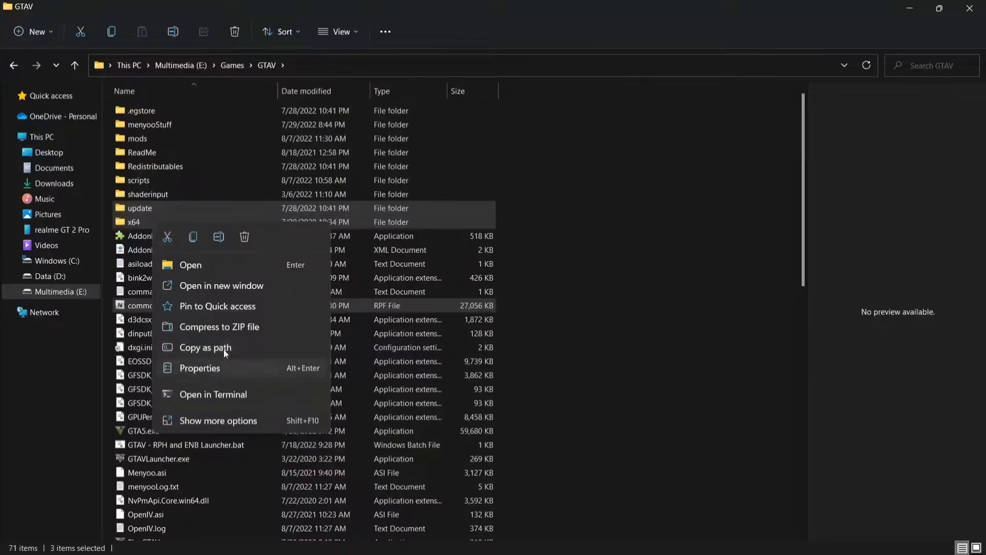
pyautogui.click(190, 239)
pyautogui.doubleClick(150, 142)
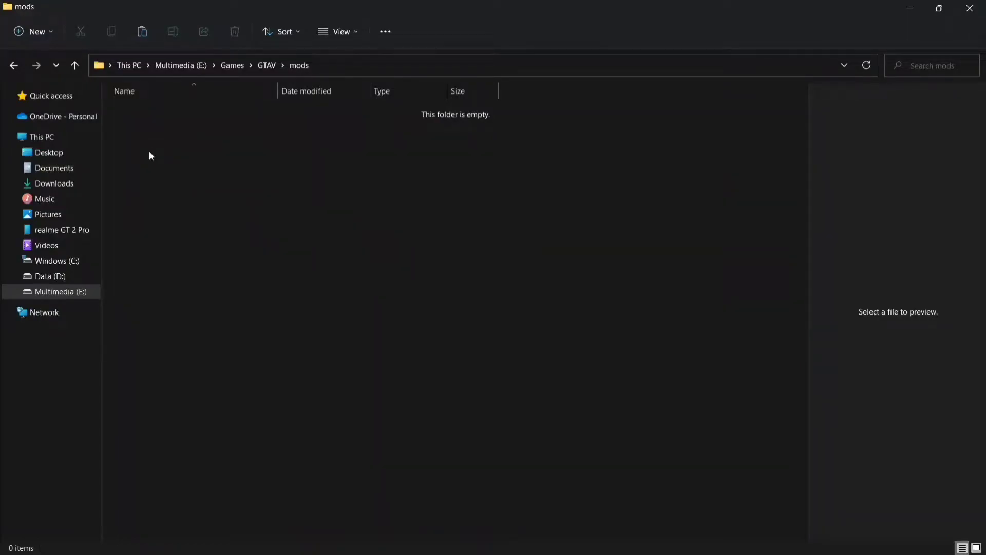
pyautogui.rightClick(150, 155)
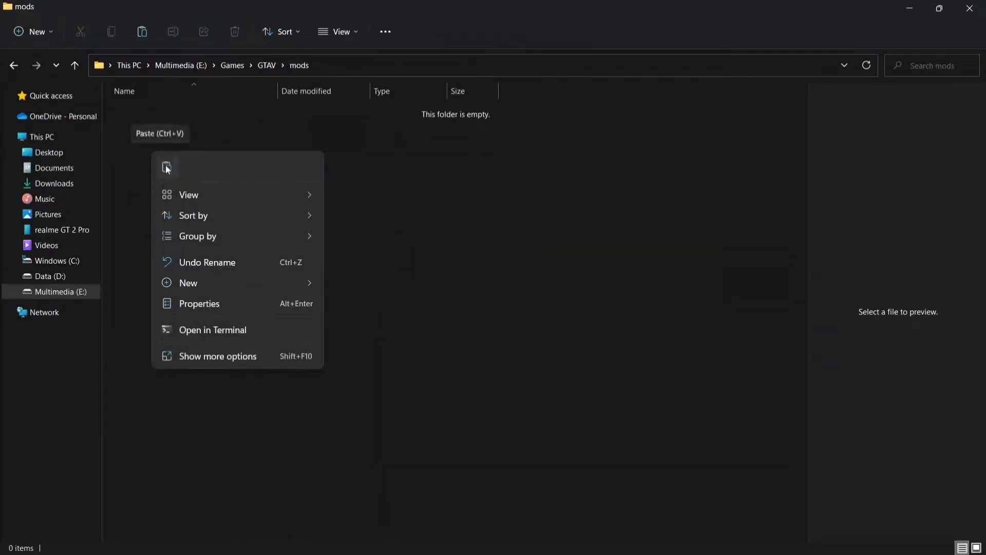
pyautogui.click(167, 168)
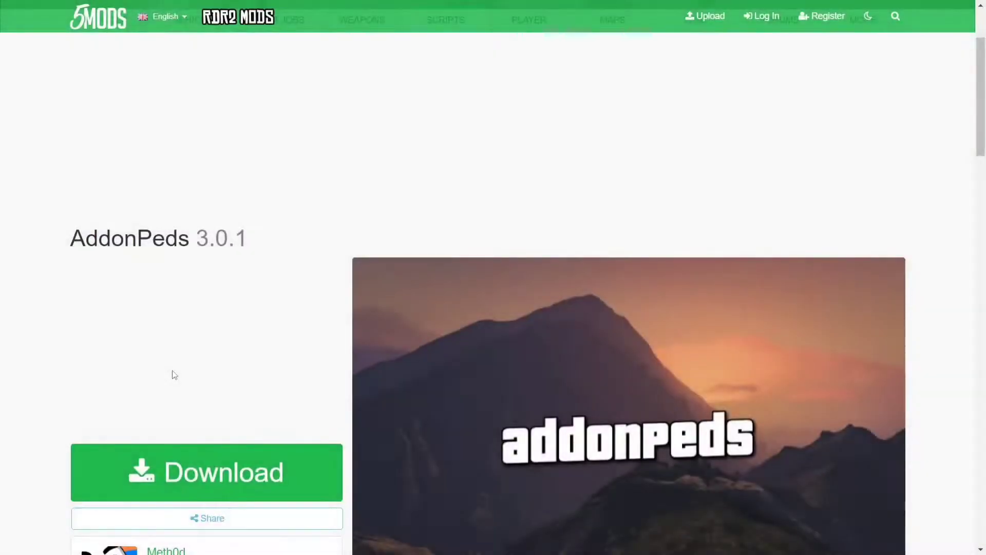
# Step: Download AddonPeds 3.0.1 from its GTA5-Mods page in the browser
pyautogui.scroll(-1, 152, 282)
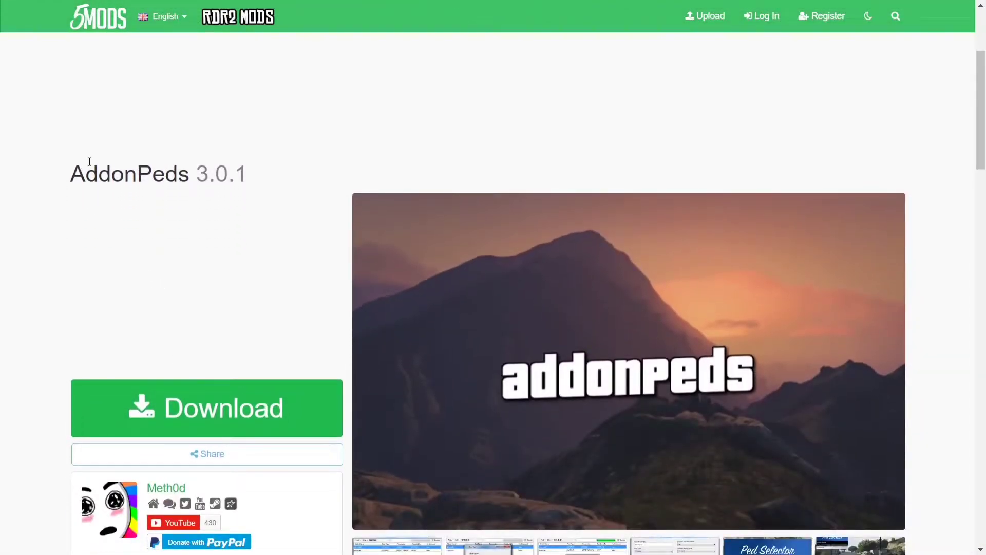
pyautogui.click(191, 411)
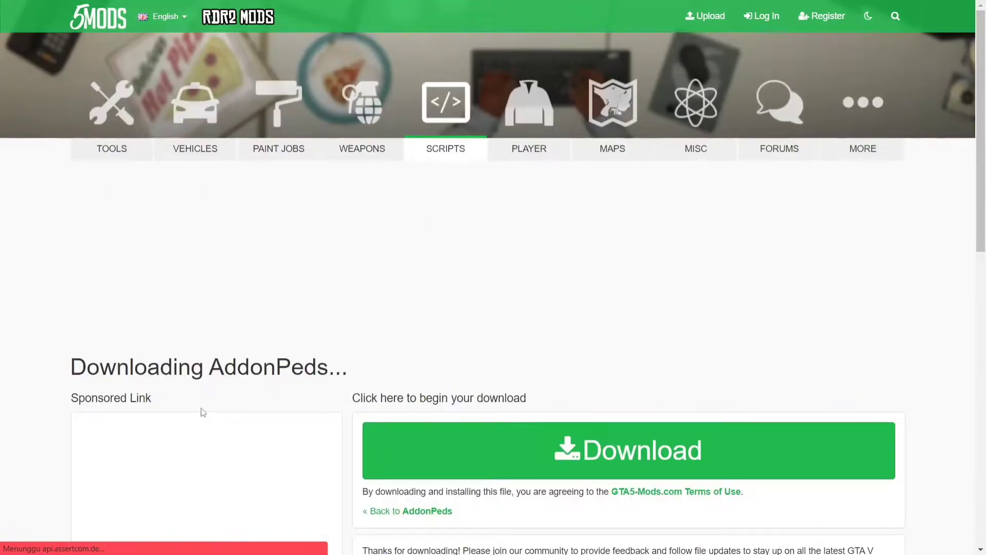
pyautogui.scroll(-3, 213, 412)
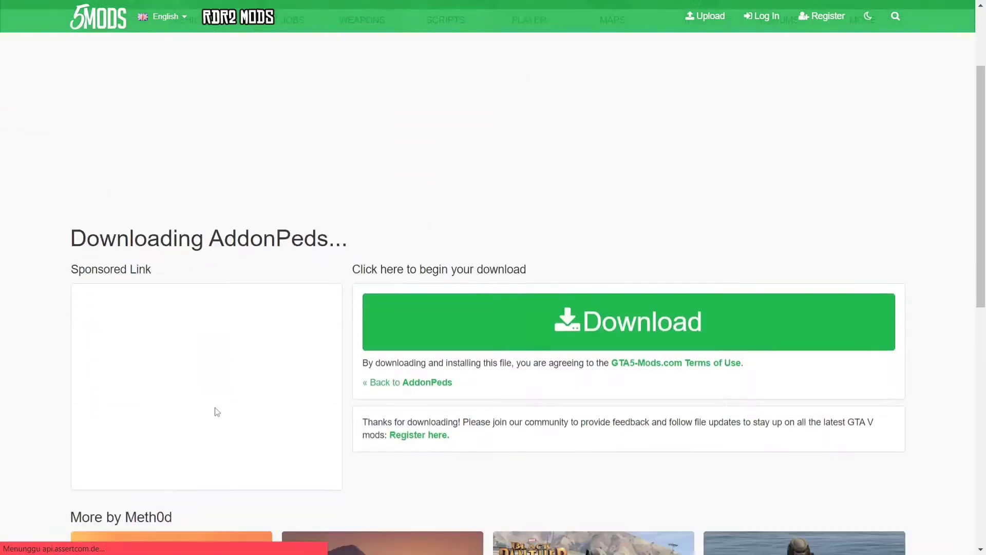
pyautogui.click(560, 334)
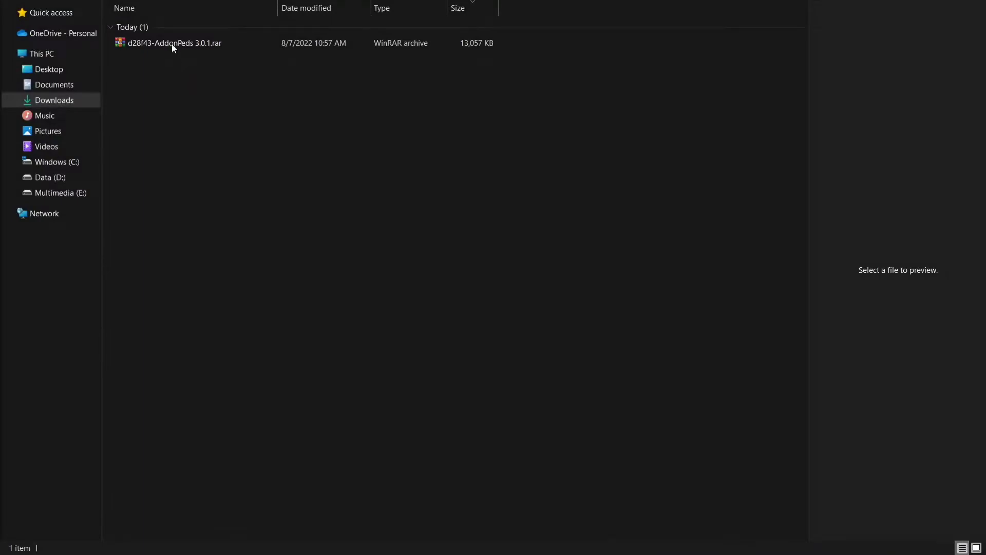
# Step: In File Explorer, extract d28f43-AddonPeds 3.0.1.rar directly into the Downloads folder
pyautogui.doubleClick(181, 45)
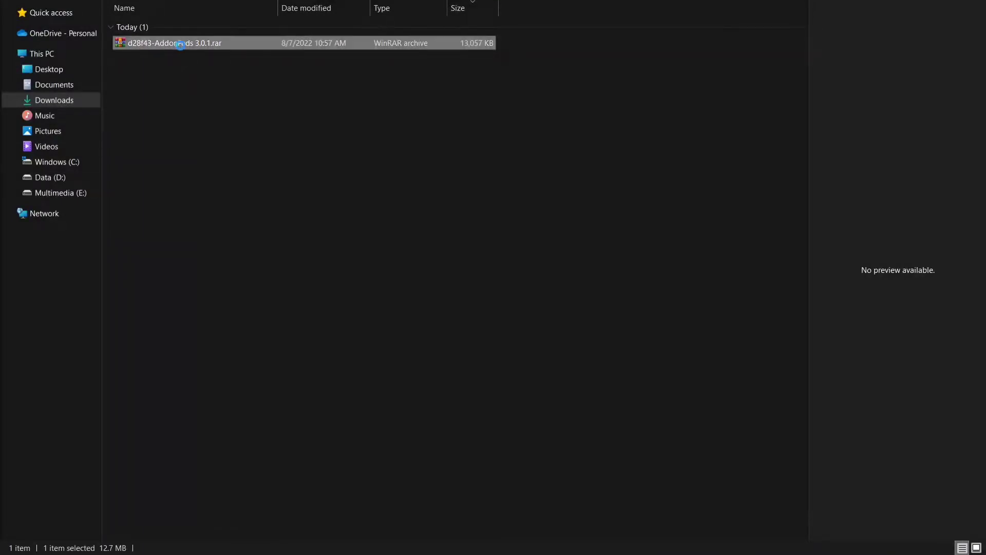
pyautogui.rightClick(180, 45)
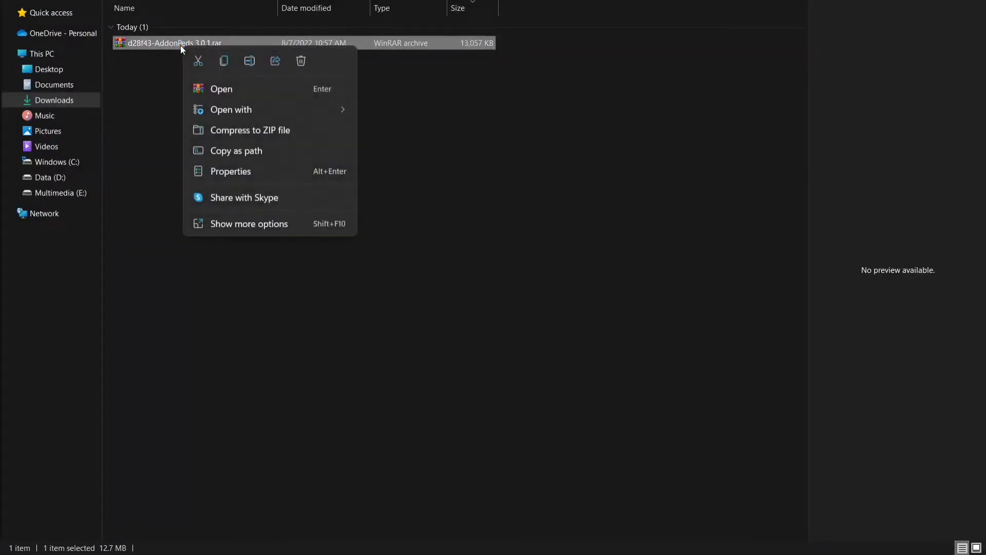
pyautogui.click(241, 225)
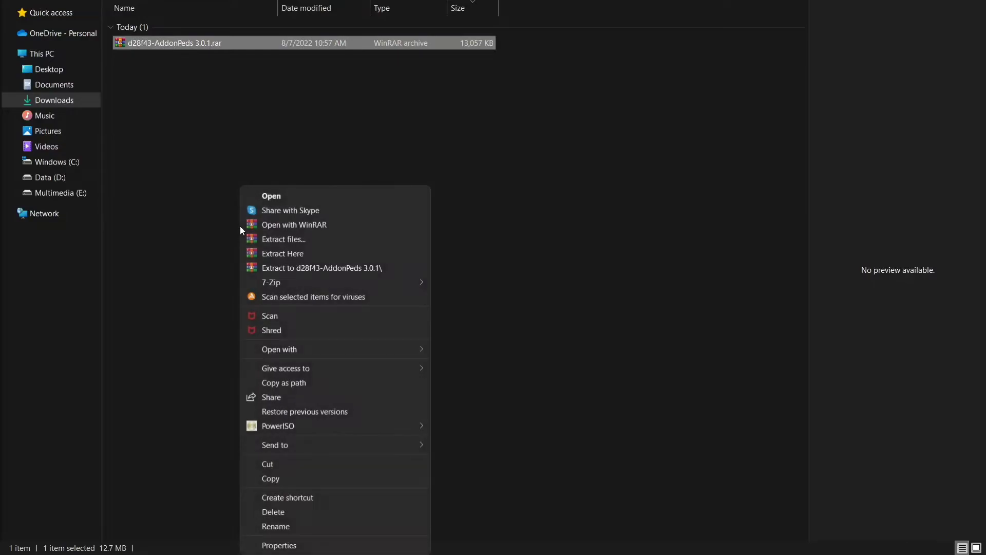
pyautogui.click(278, 254)
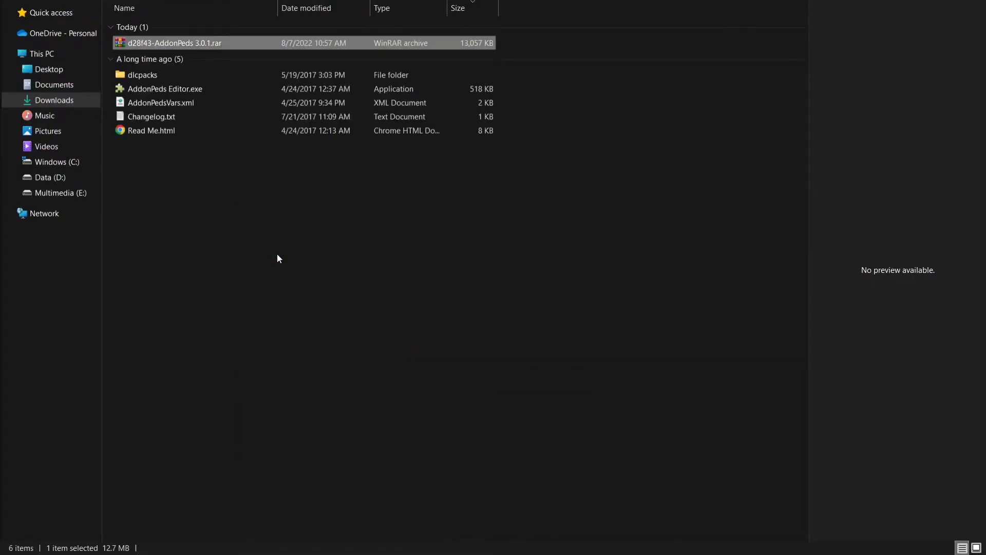
pyautogui.click(278, 254)
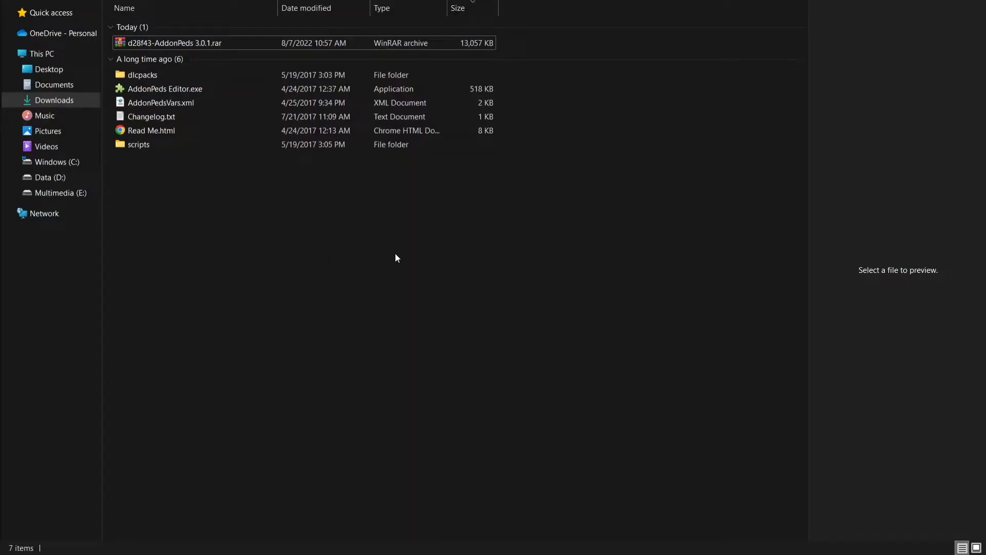
pyautogui.click(150, 143)
pyautogui.keyDown('ctrl'); pyautogui.click(147, 104); pyautogui.keyUp('ctrl')
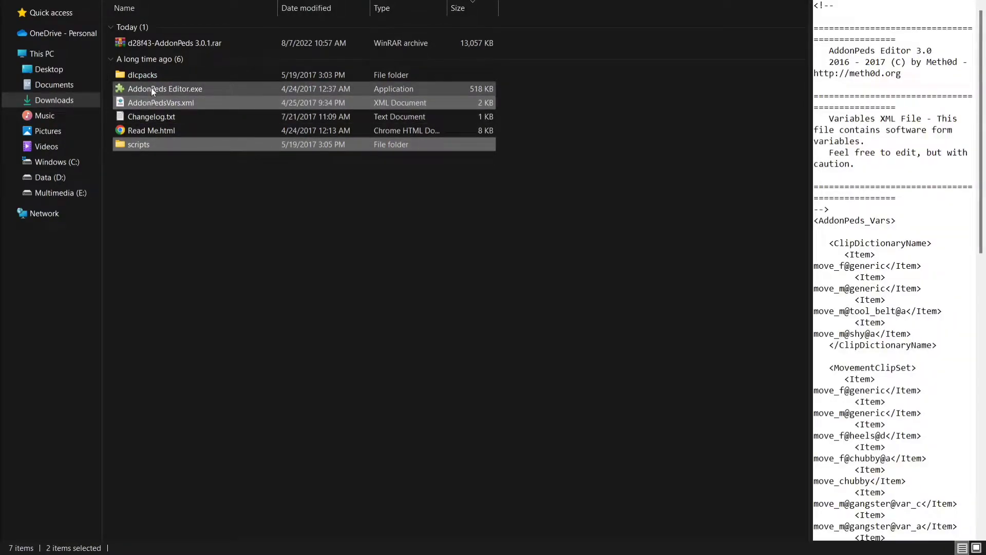
pyautogui.doubleClick(151, 89)
pyautogui.rightClick(151, 88)
pyautogui.click(486, 274)
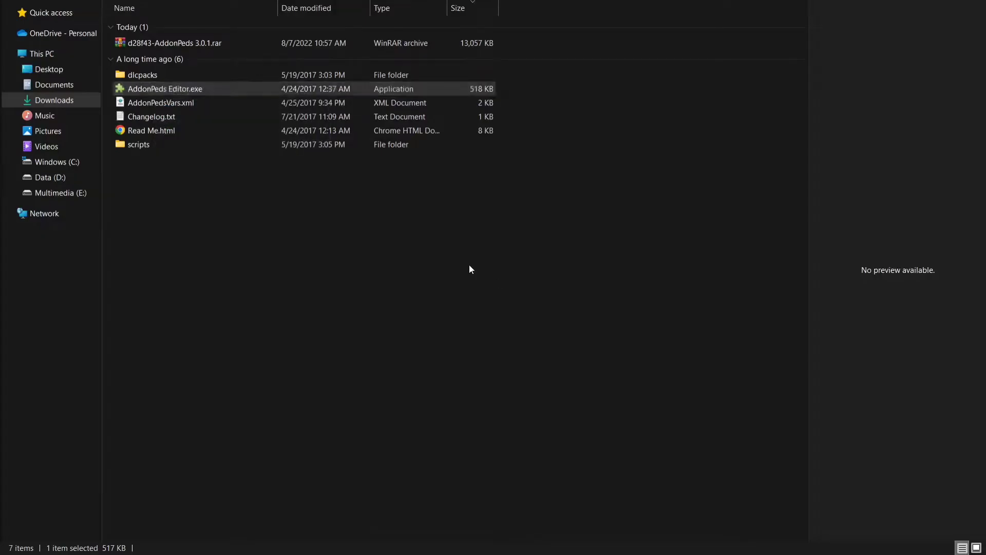
pyautogui.click(193, 162)
# Step: Move AddonPeds Editor.exe, AddonPedsVars.xml and the scripts folder from Downloads into the GTAV game folder
pyautogui.click(161, 89)
pyautogui.keyDown('ctrl'); pyautogui.click(161, 102); pyautogui.keyUp('ctrl')
pyautogui.keyDown('ctrl'); pyautogui.click(151, 143); pyautogui.keyUp('ctrl')
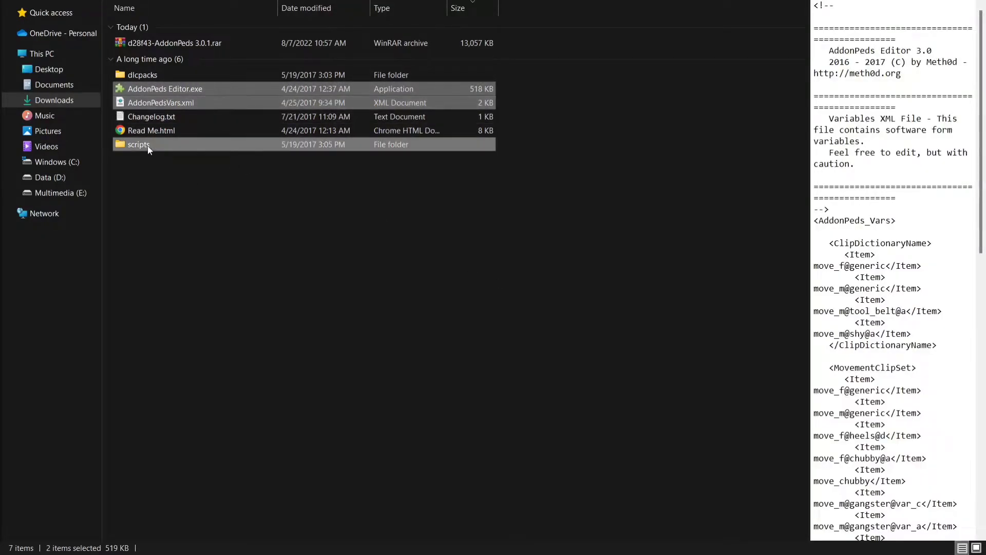
pyautogui.rightClick(149, 92)
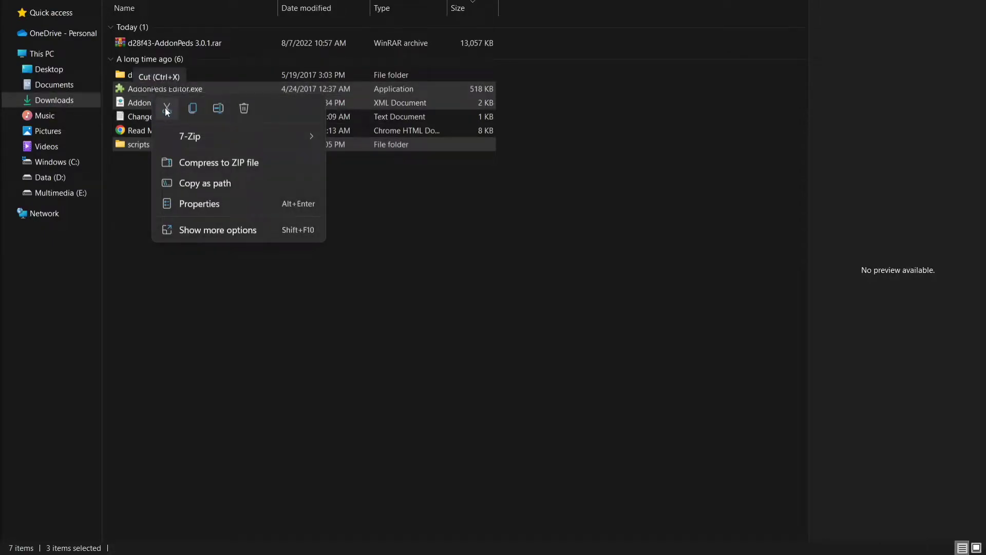
pyautogui.click(166, 109)
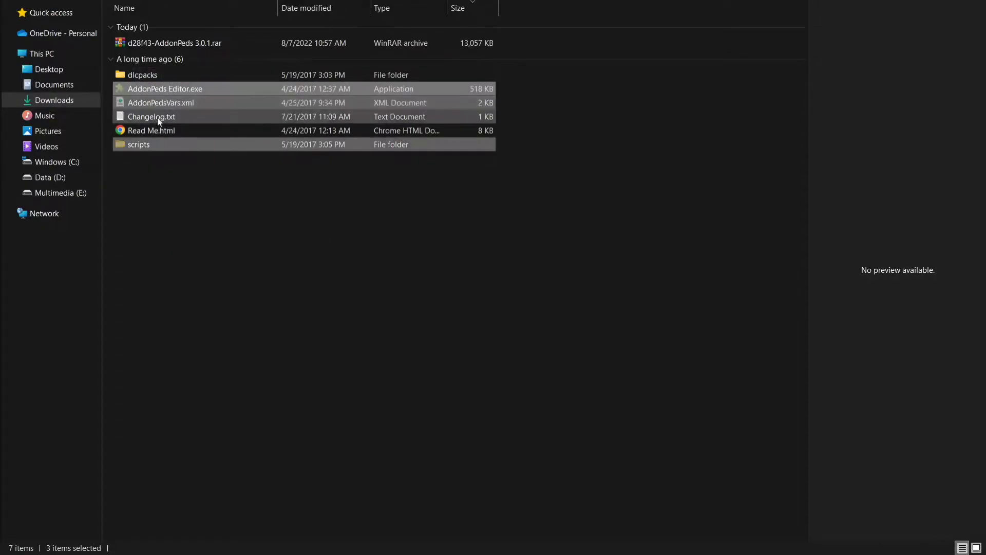
pyautogui.click(68, 197)
pyautogui.doubleClick(153, 50)
pyautogui.doubleClick(157, 55)
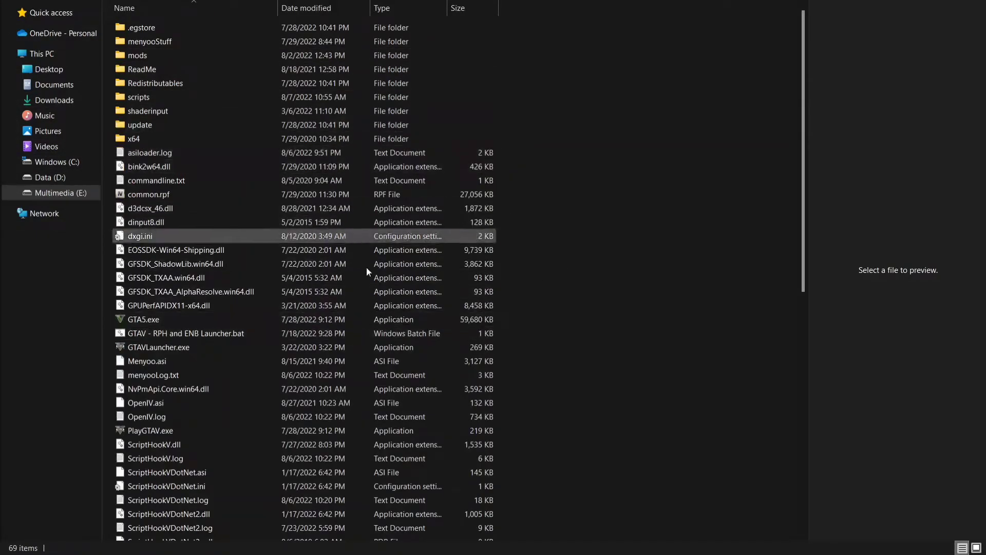
pyautogui.rightClick(562, 207)
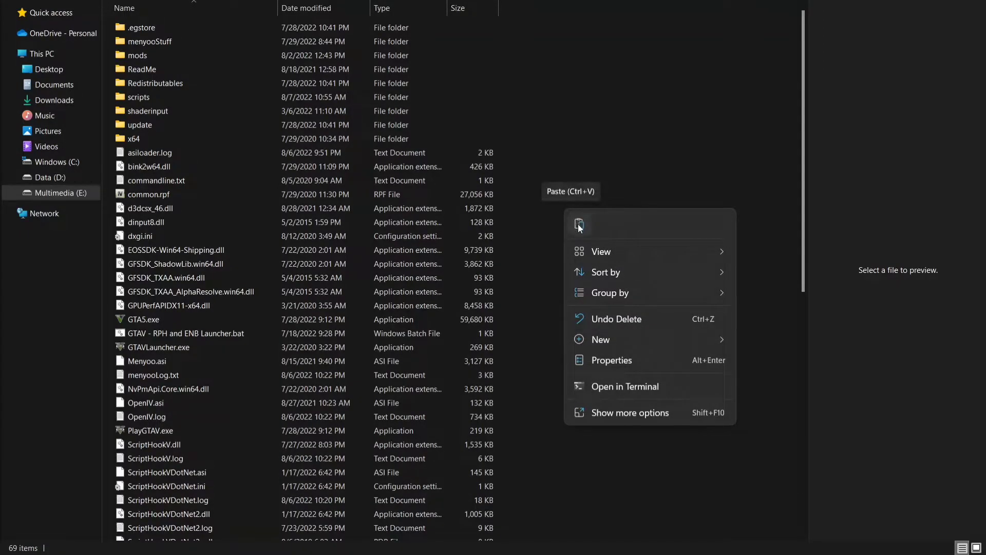
pyautogui.click(579, 225)
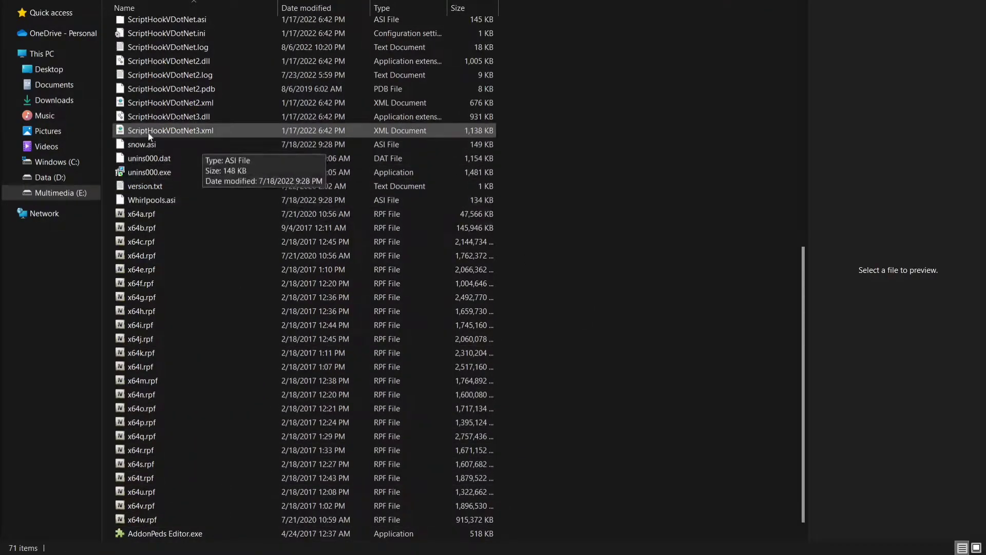
# Step: Move the dlcpacks folder from Downloads into mods\update\x64 in the GTAV game folder, and open it there
pyautogui.click(57, 101)
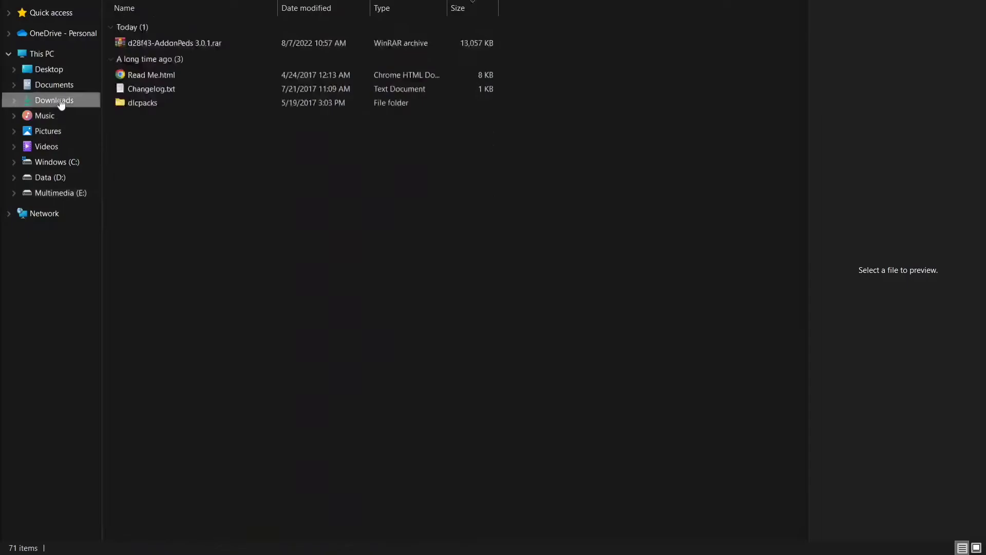
pyautogui.rightClick(142, 103)
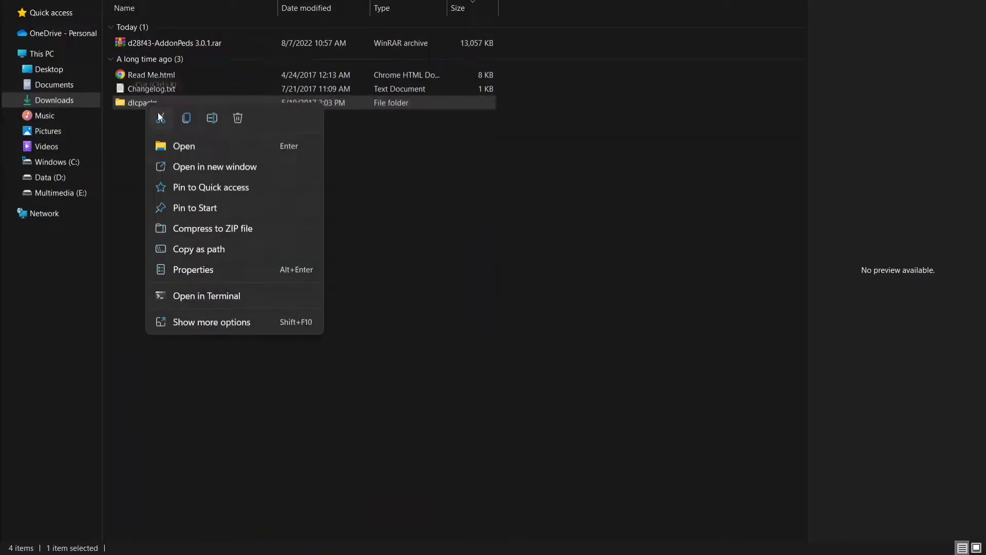
pyautogui.click(161, 119)
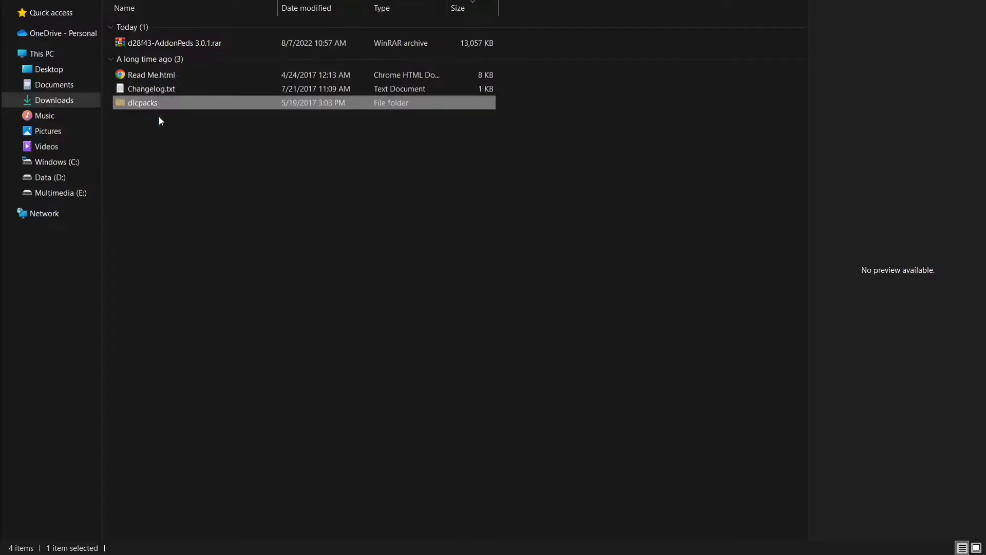
pyautogui.click(71, 193)
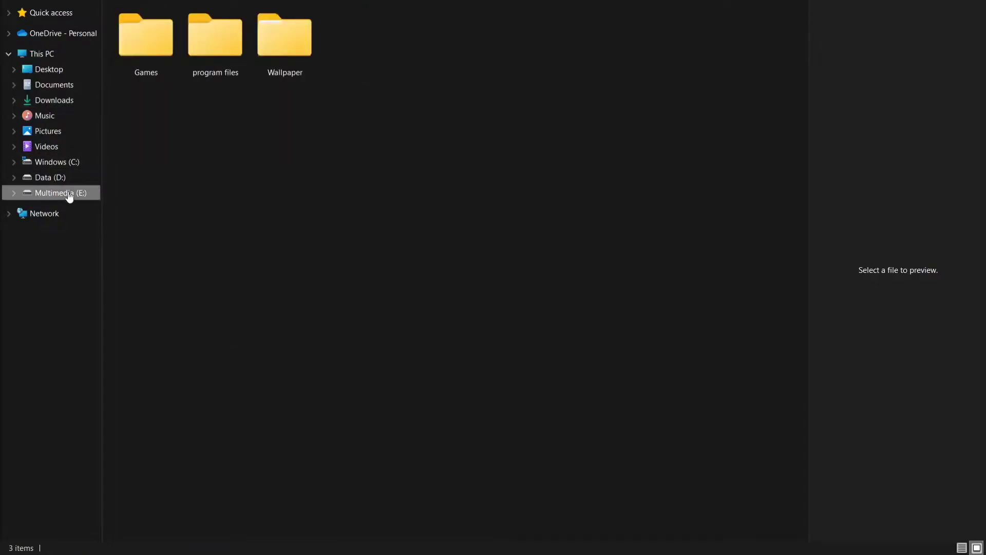
pyautogui.doubleClick(144, 41)
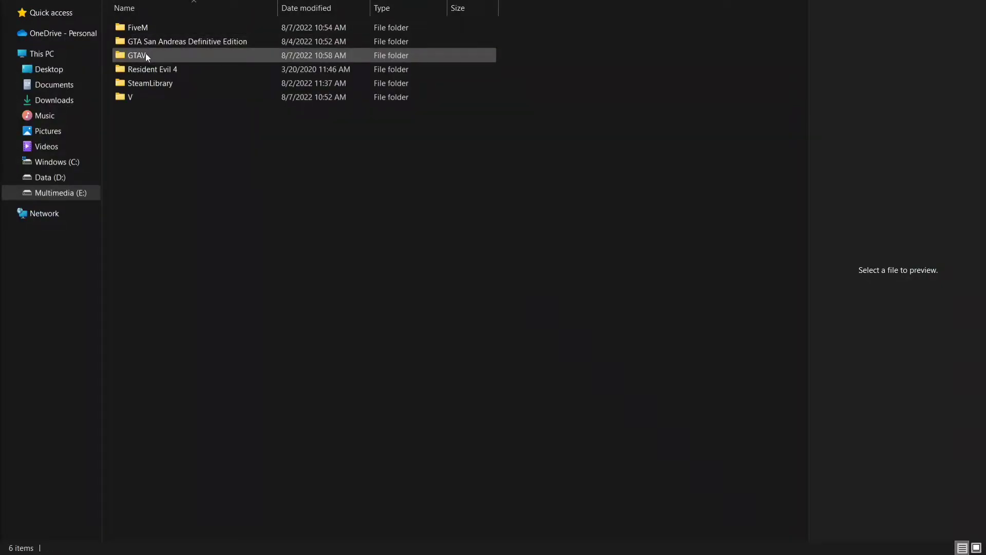
pyautogui.doubleClick(146, 54)
pyautogui.doubleClick(137, 56)
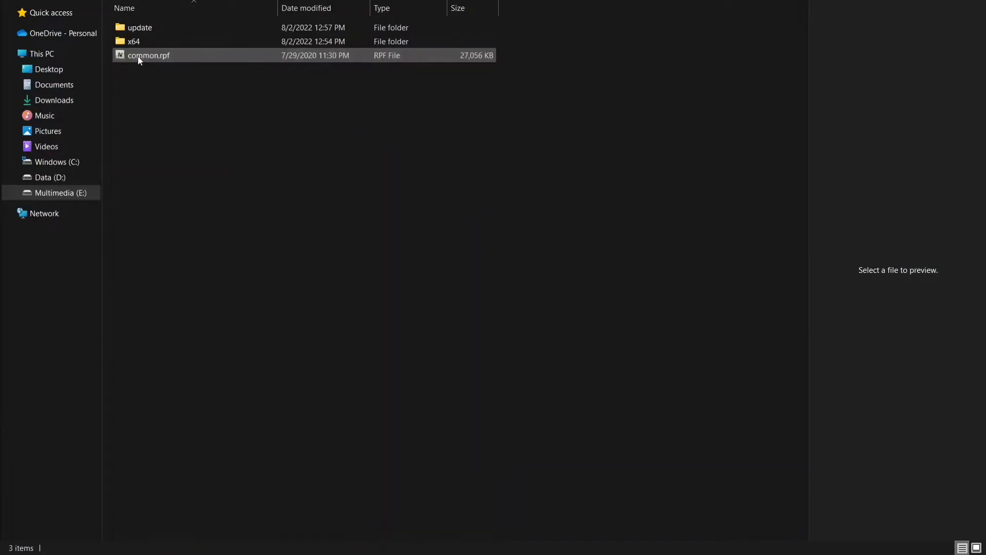
pyautogui.doubleClick(136, 29)
pyautogui.doubleClick(143, 28)
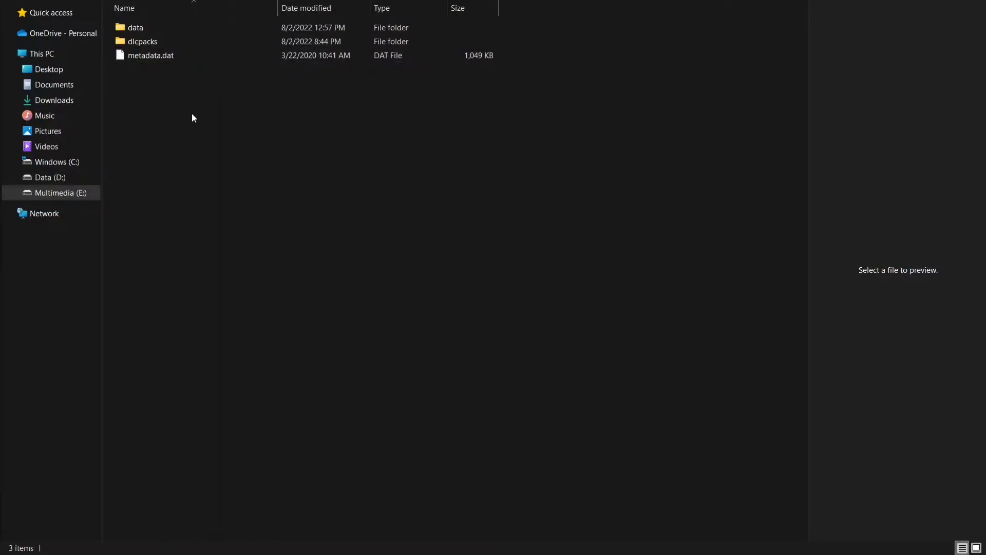
pyautogui.rightClick(201, 123)
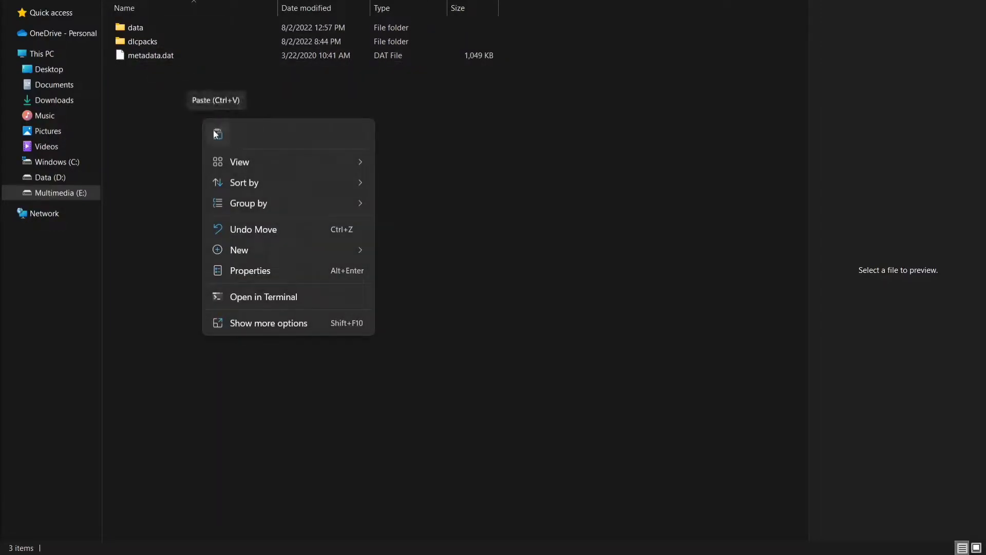
pyautogui.click(217, 135)
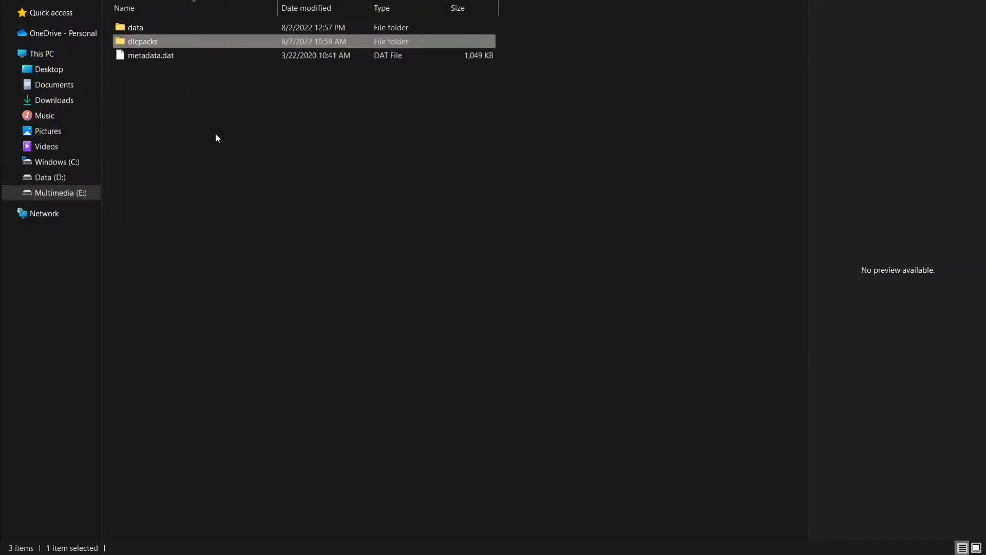
pyautogui.click(215, 136)
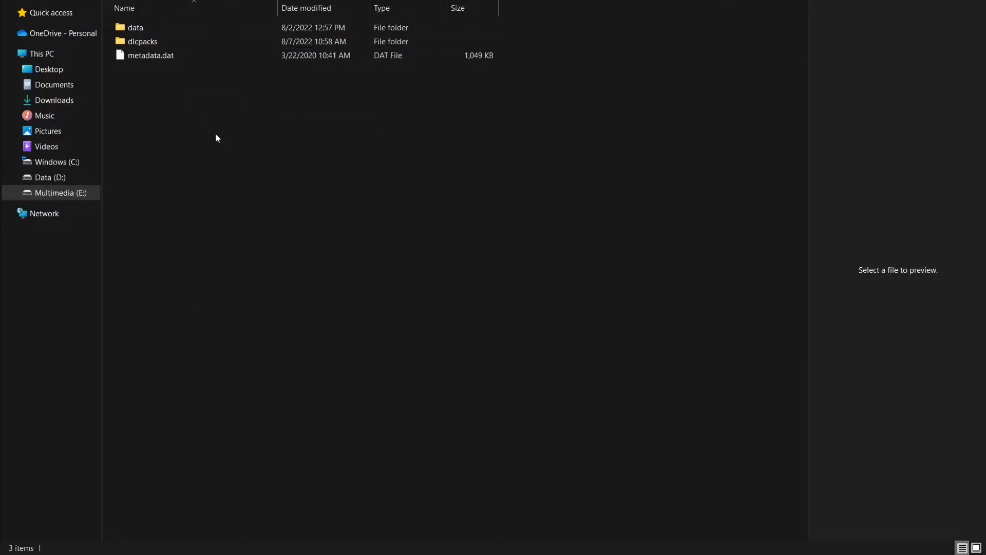
pyautogui.doubleClick(162, 40)
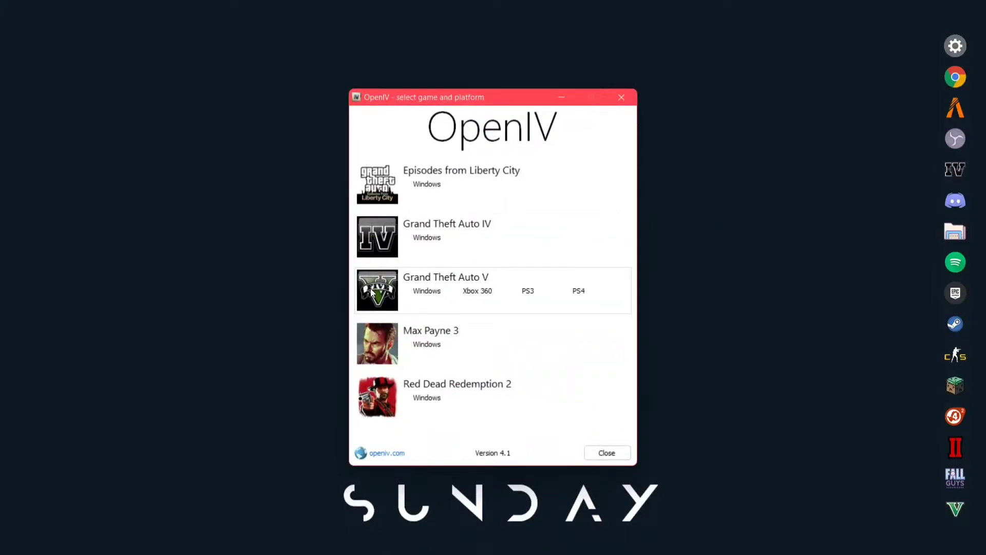
# Step: In OpenIV, load Grand Theft Auto V for Windows, maximize the window and enable Edit mode
pyautogui.click(371, 288)
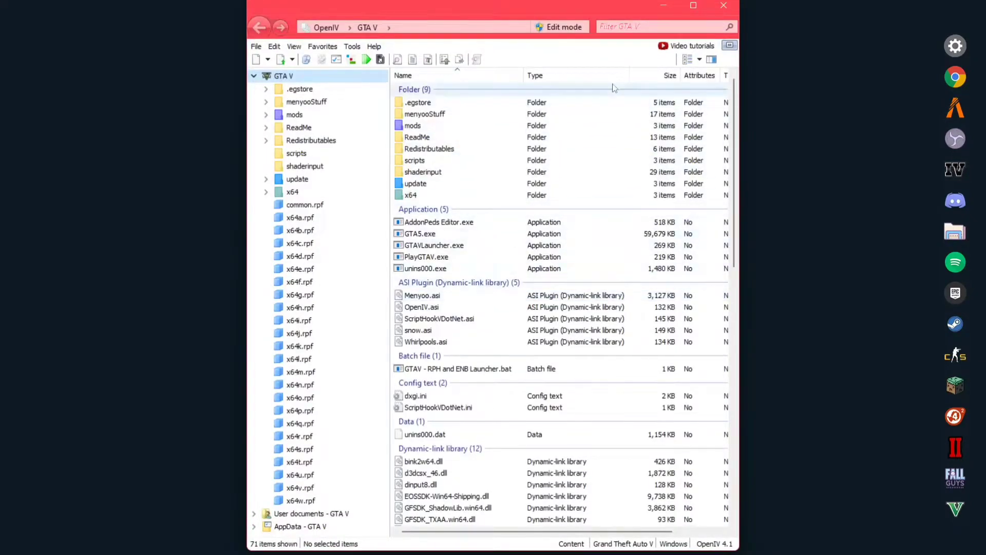
pyautogui.click(691, 6)
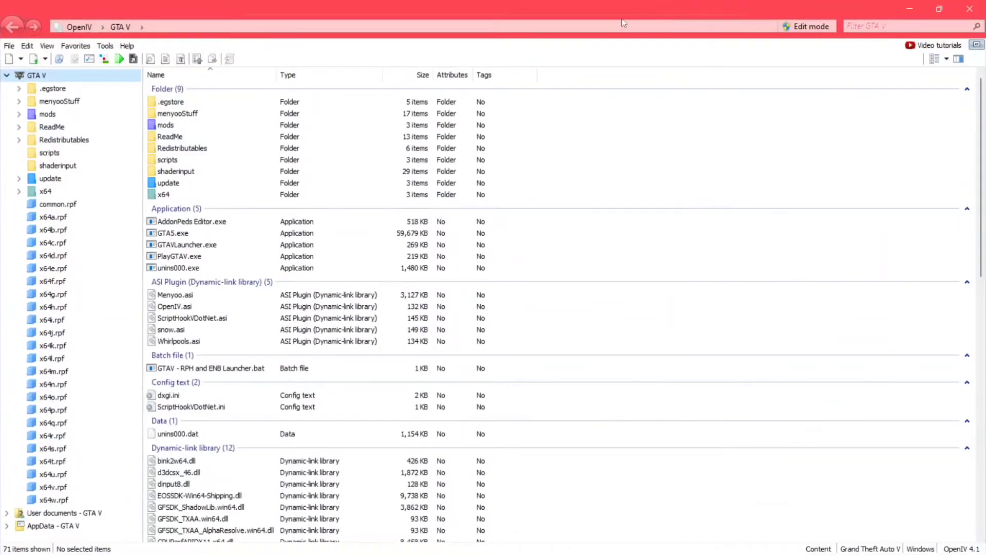
pyautogui.click(802, 29)
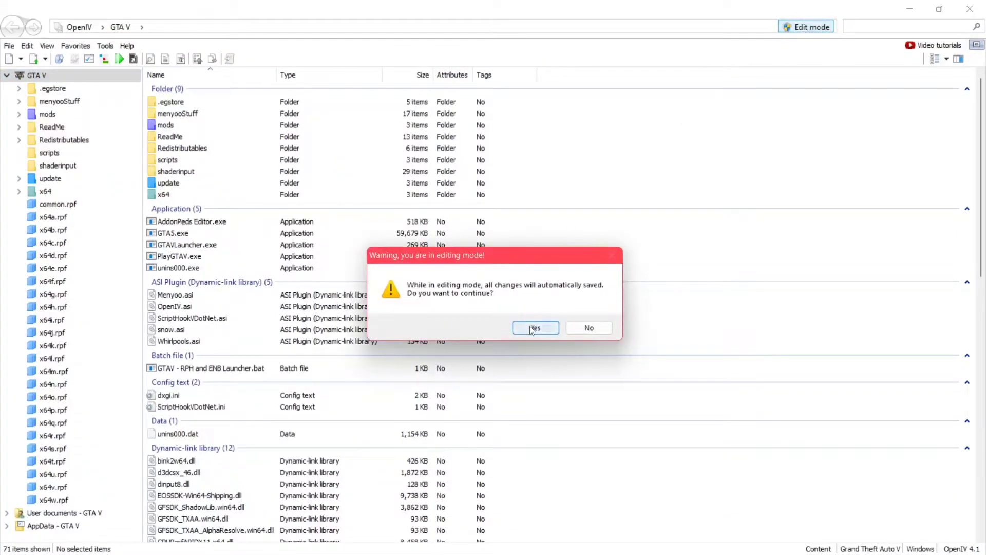
pyautogui.click(532, 328)
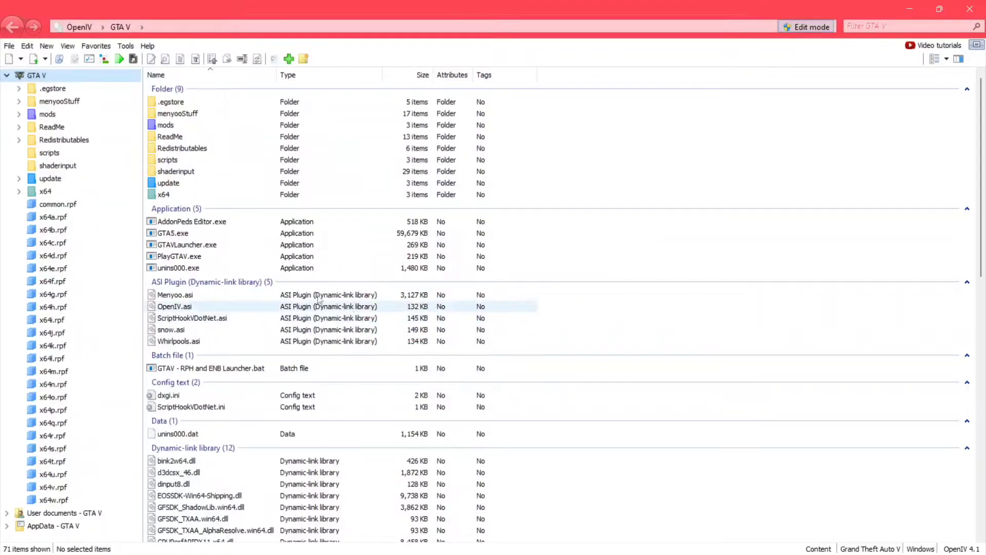
# Step: Open dlclist.xml from mods\update\update.rpf\common\data for editing
pyautogui.doubleClick(165, 126)
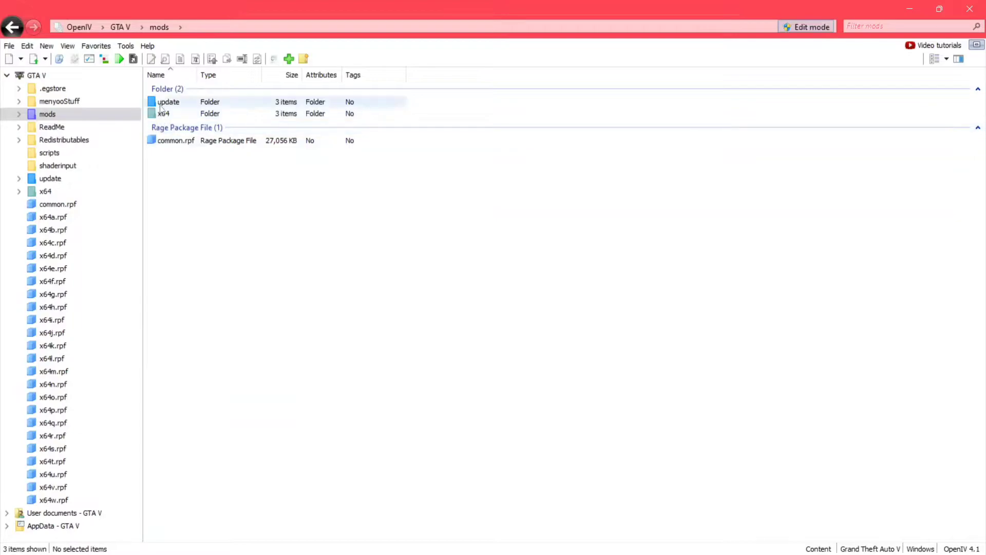
pyautogui.doubleClick(166, 105)
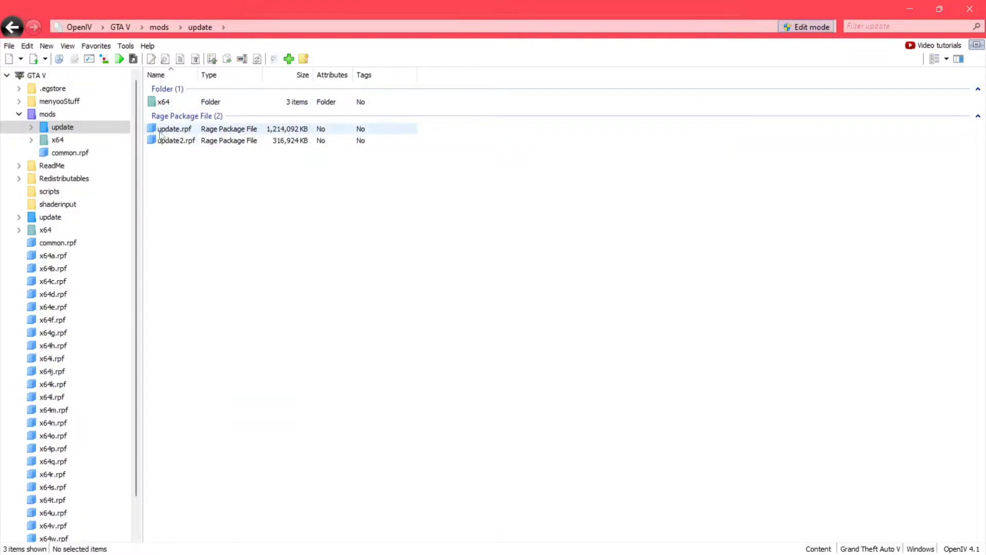
pyautogui.doubleClick(188, 130)
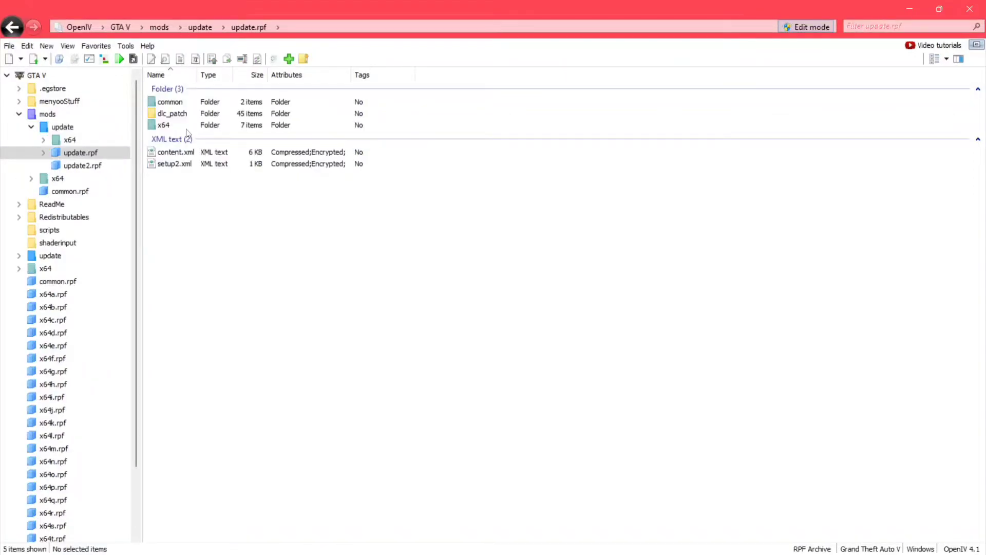
pyautogui.click(174, 104)
pyautogui.doubleClick(174, 104)
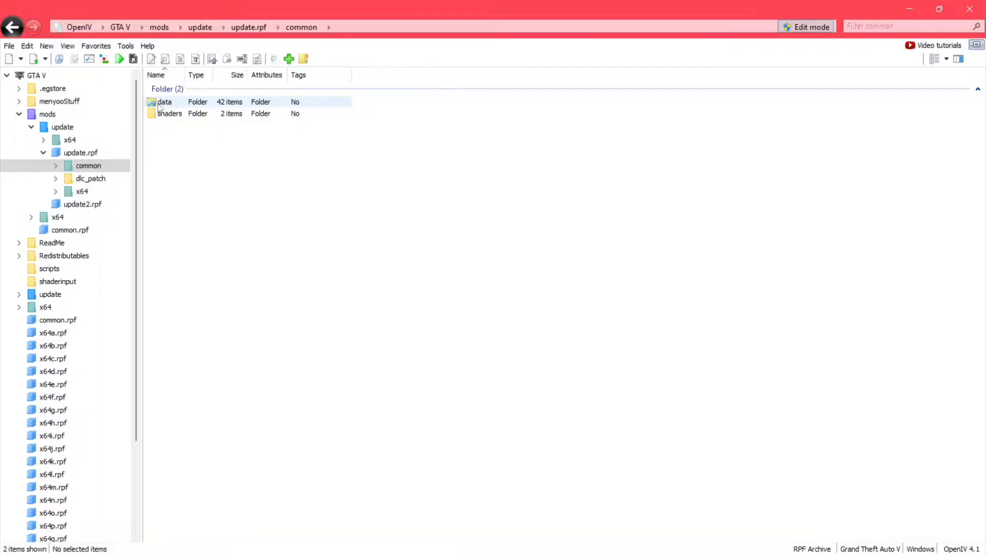
pyautogui.doubleClick(161, 103)
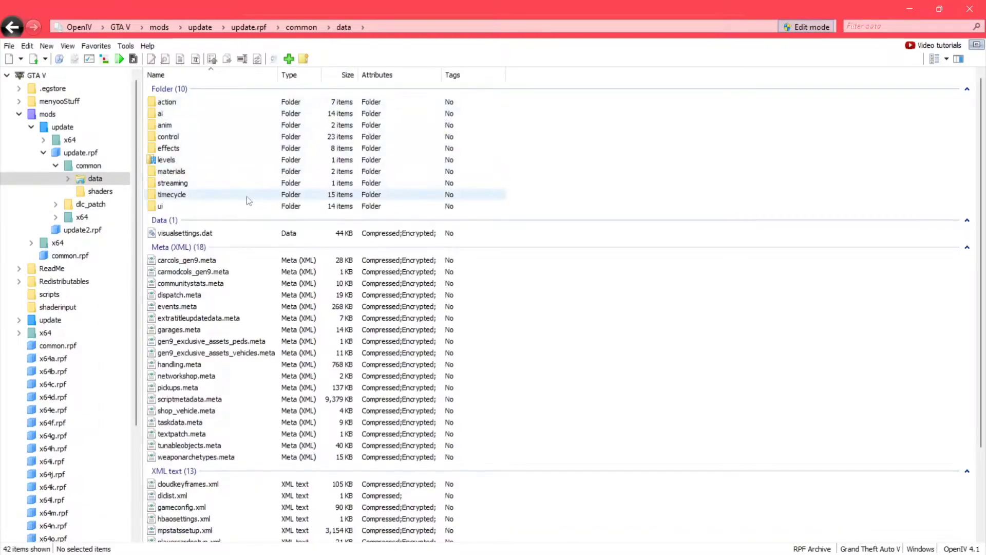
pyautogui.scroll(-3, 248, 201)
pyautogui.scroll(-1, 248, 200)
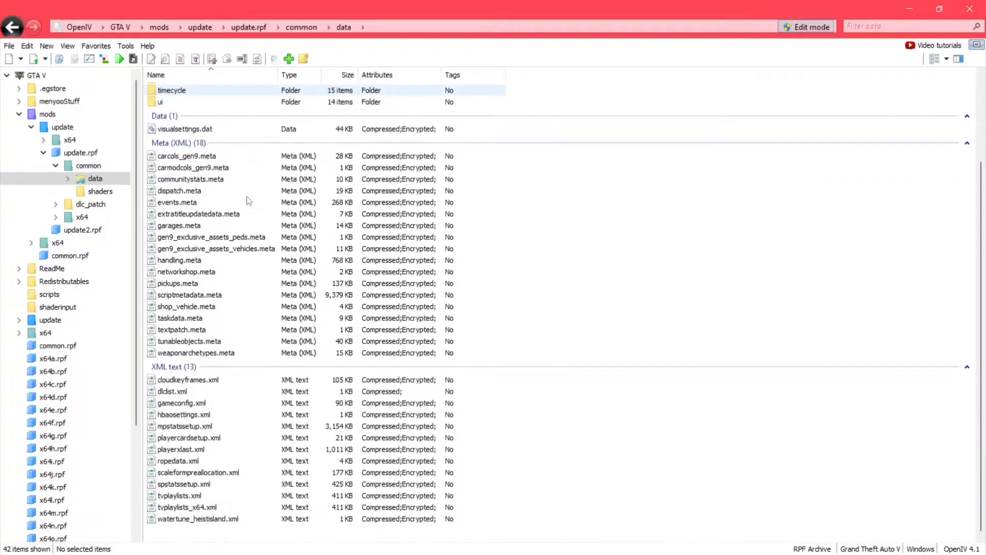
pyautogui.rightClick(166, 393)
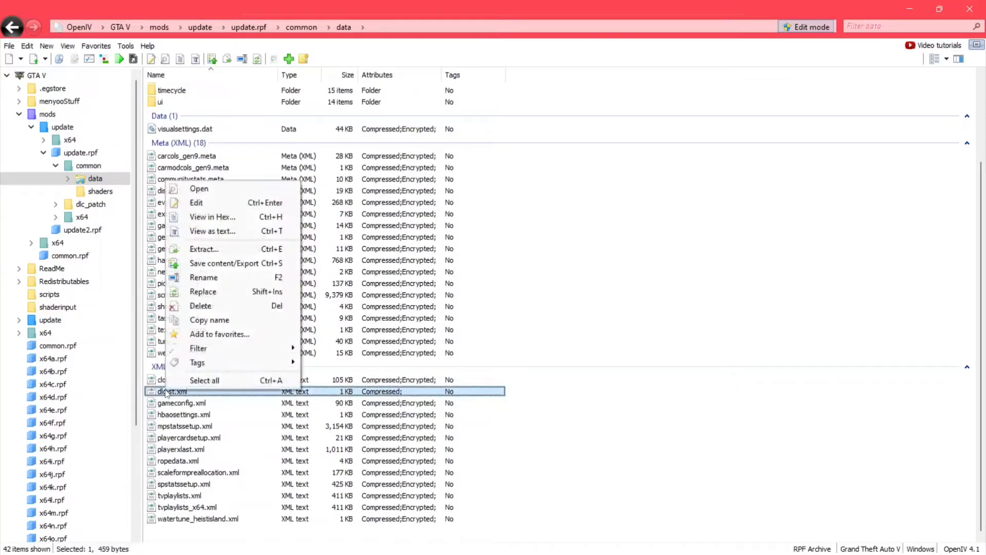
pyautogui.click(195, 204)
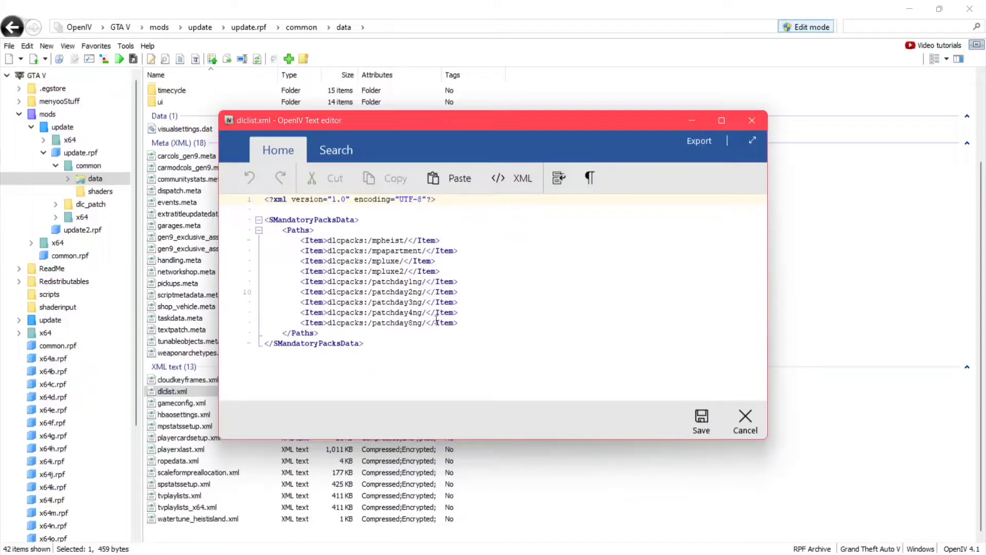
# Step: Duplicate the dlcpacks:/patchday8ng/ item onto a new line directly below it in dlclist.xml
pyautogui.moveTo(297, 323); pyautogui.dragTo(462, 324)
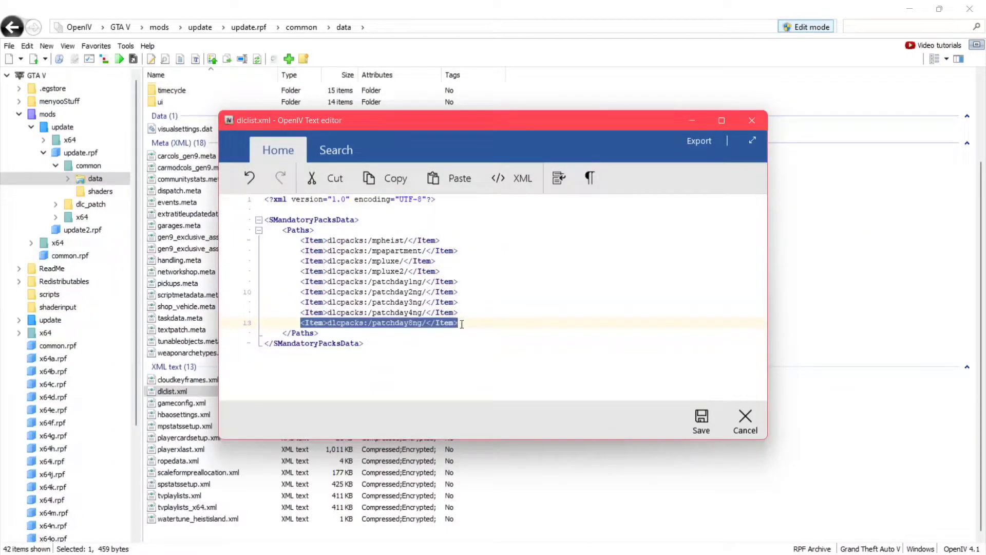
pyautogui.rightClick(384, 324)
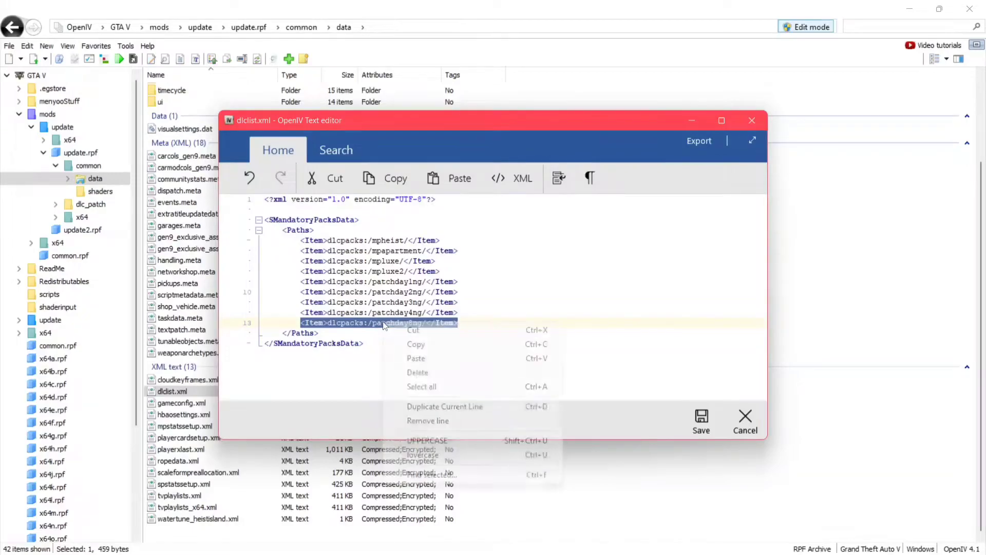
pyautogui.click(417, 344)
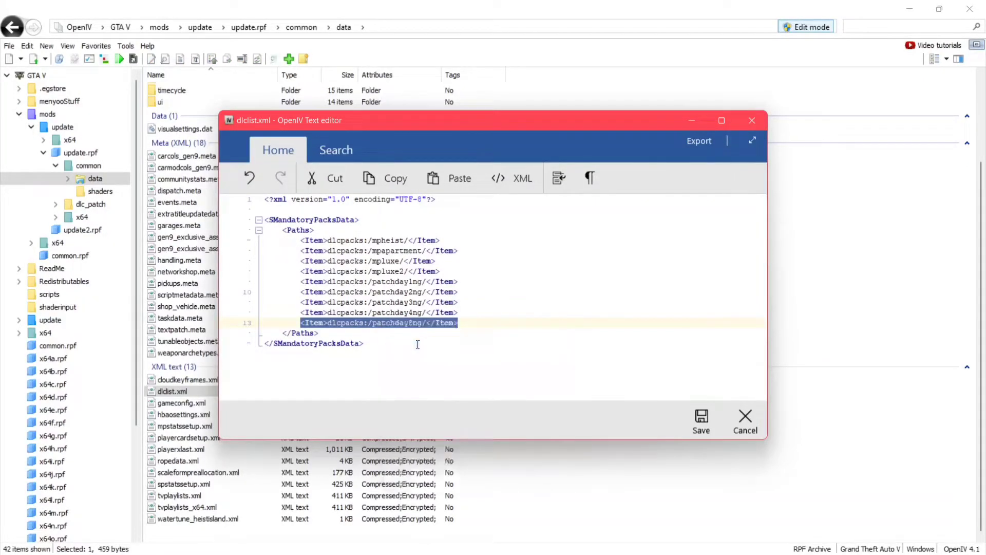
pyautogui.click(462, 326)
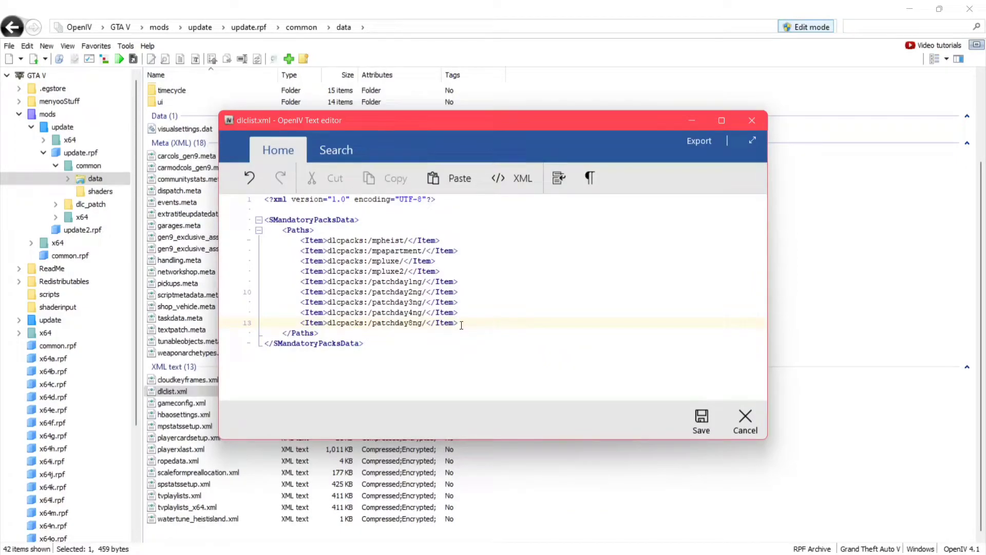
pyautogui.press('Return')
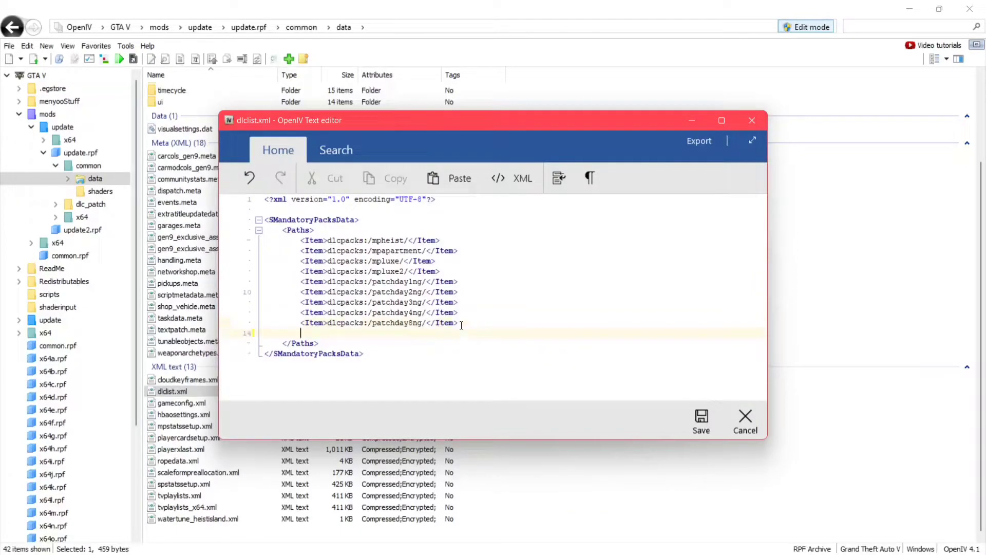
pyautogui.rightClick(303, 335)
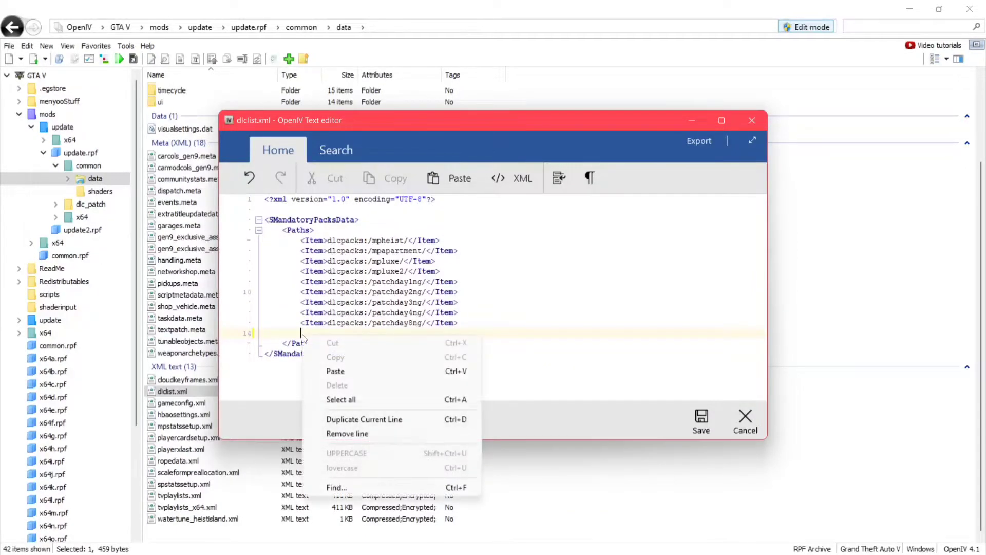
pyautogui.click(339, 372)
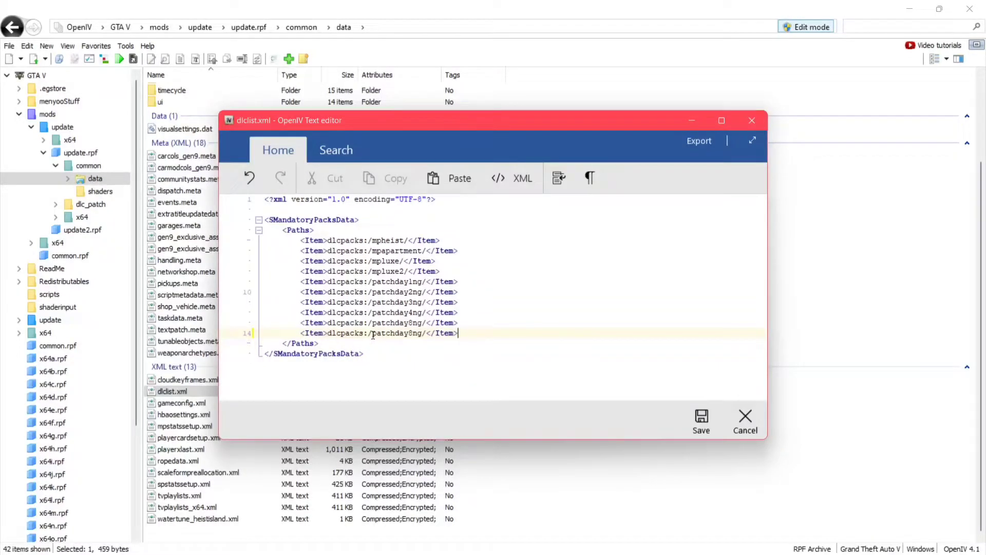
# Step: Change the duplicated entry's pack name to addonpeds, save dlclist.xml and turn off Edit mode
pyautogui.moveTo(374, 335); pyautogui.dragTo(420, 337)
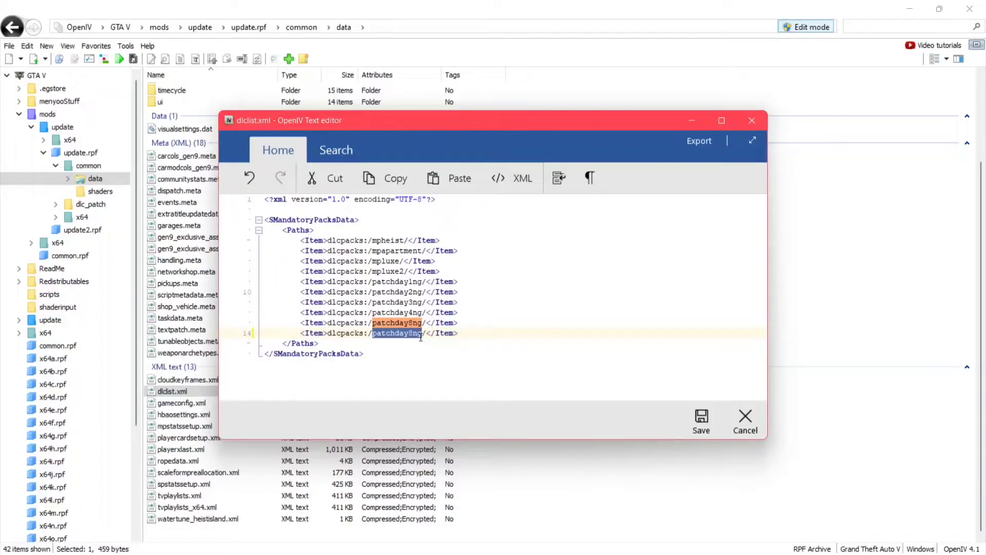
pyautogui.press('BackSpace')
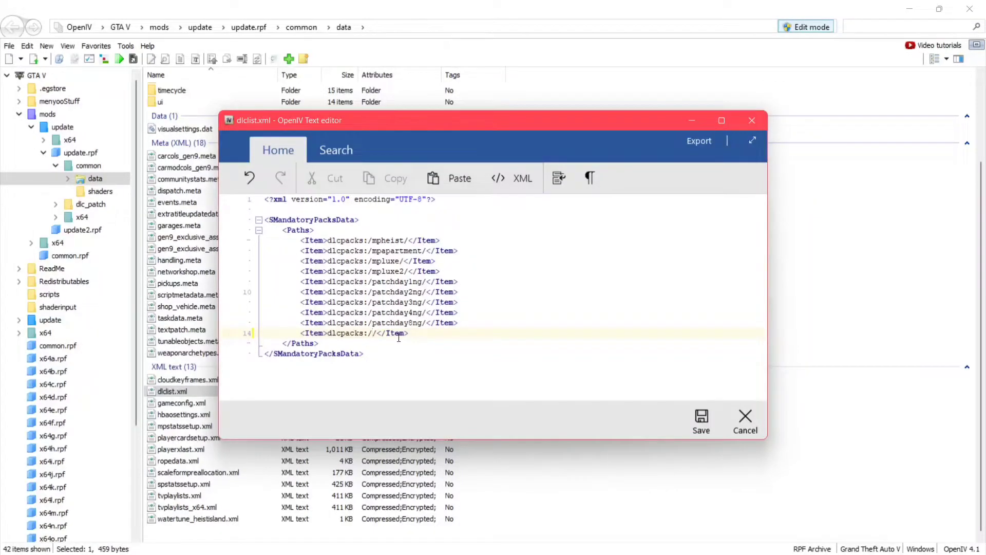
pyautogui.write('dlcp')
pyautogui.press('BackSpace')
pyautogui.press('BackSpace')
pyautogui.press('BackSpace')
pyautogui.press('BackSpace')
pyautogui.write('addonpeds')
pyautogui.click(702, 421)
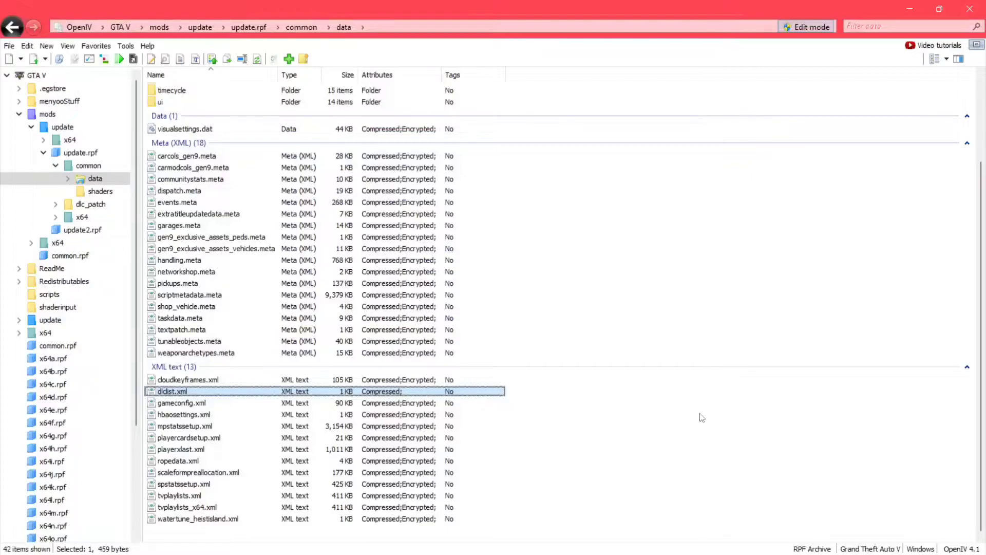
pyautogui.click(804, 28)
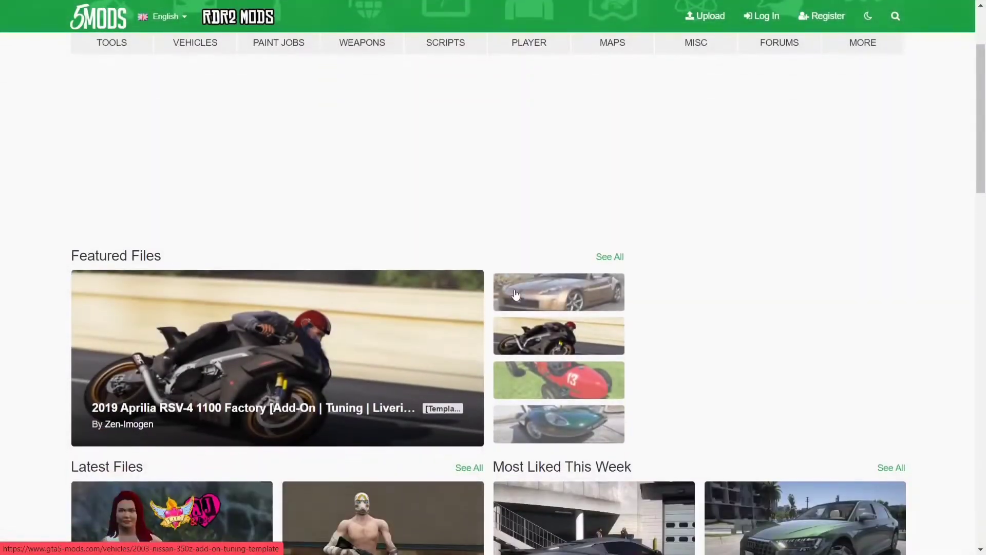
# Step: On GTA5-Mods.com, open the Player category and filter it by the Add-On tag
pyautogui.scroll(-10, 533, 327)
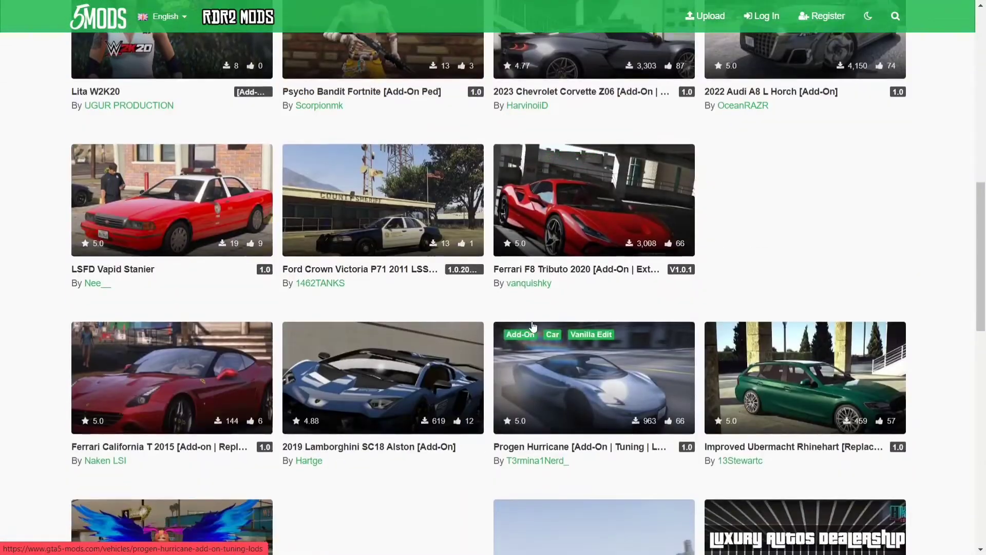
pyautogui.scroll(10, 532, 326)
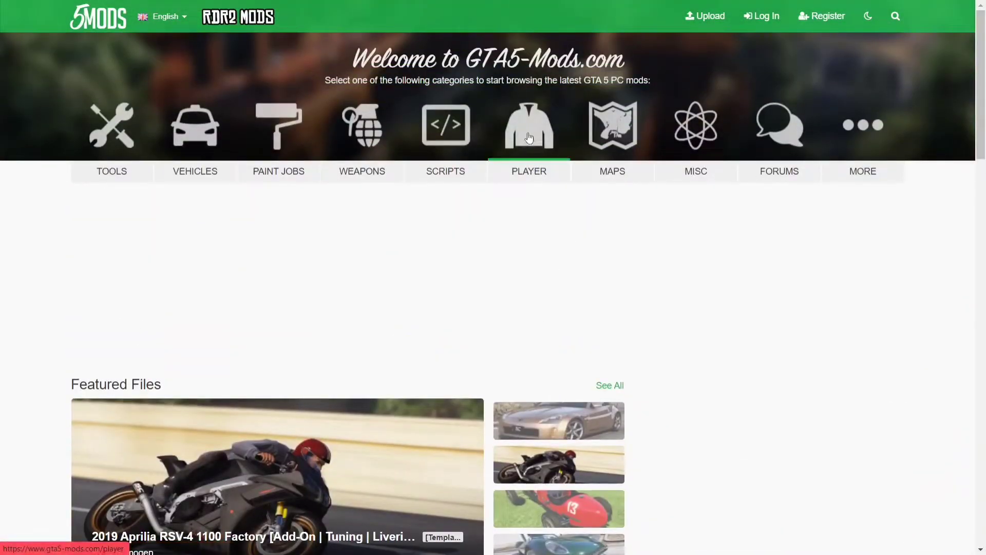
pyautogui.click(530, 137)
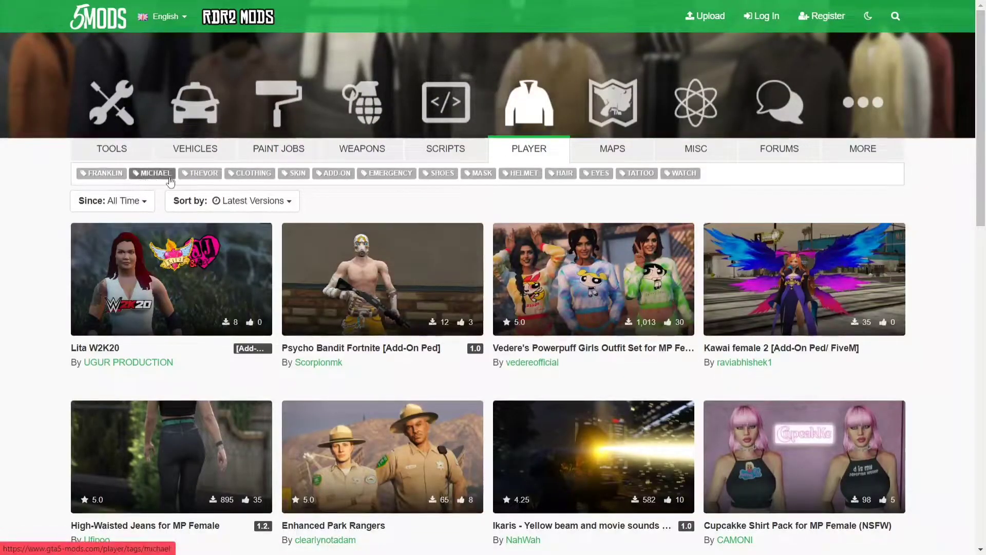
pyautogui.click(334, 175)
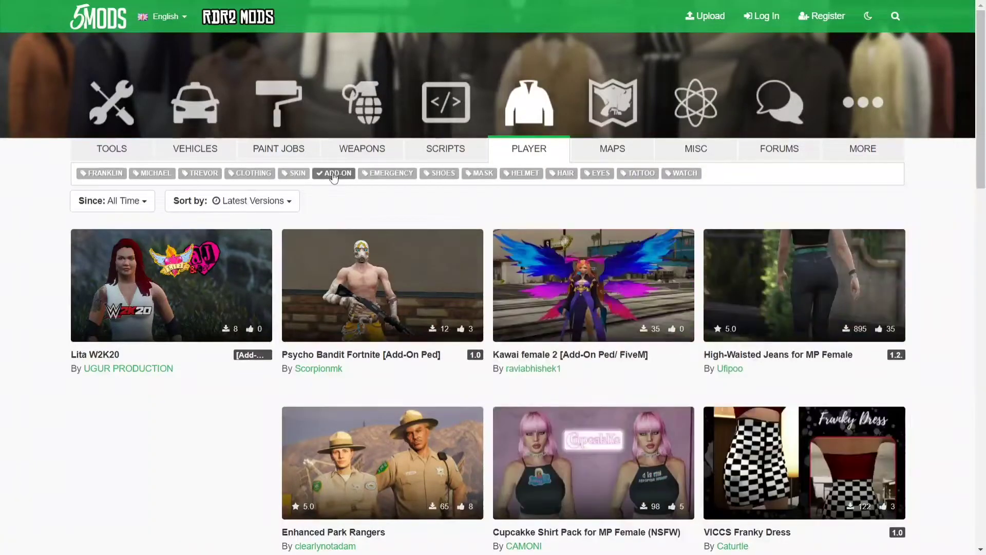
# Step: Browse the add-on player mods on the first and second pages of the listing
pyautogui.scroll(-10, 352, 310)
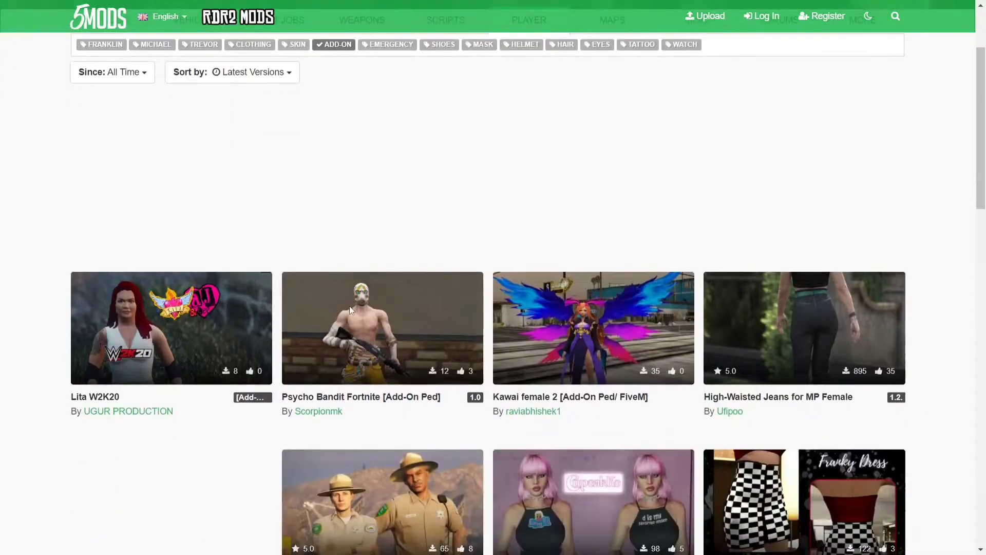
pyautogui.scroll(-4, 341, 307)
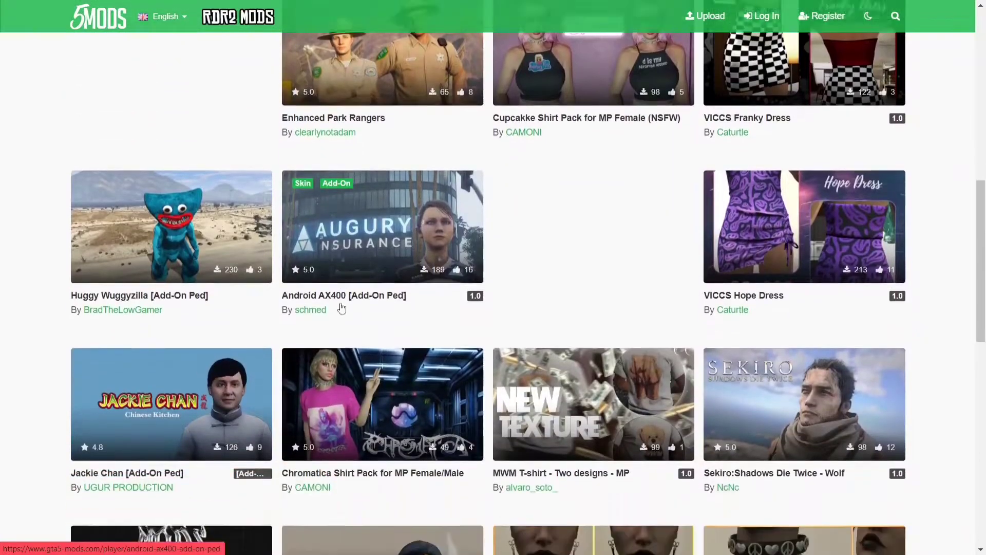
pyautogui.scroll(-3, 373, 321)
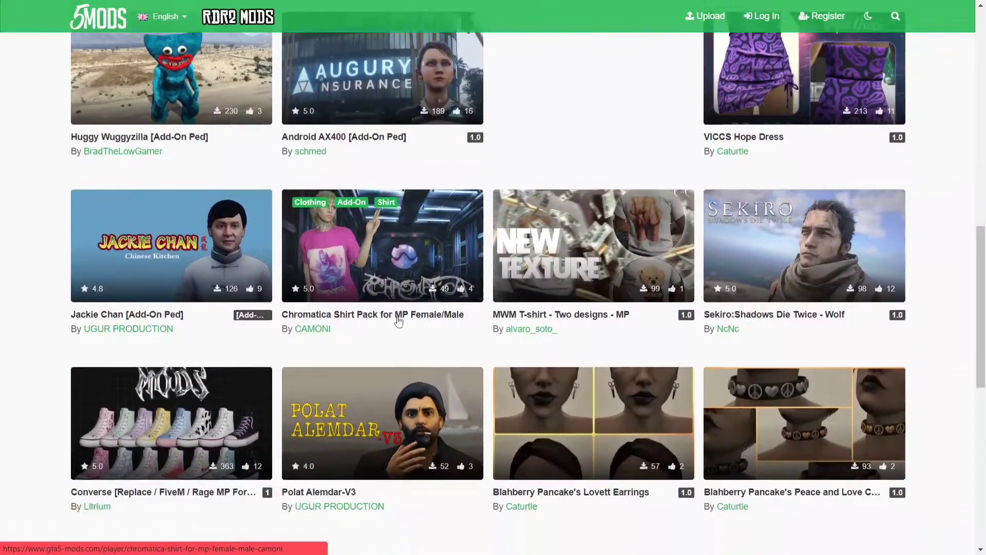
pyautogui.click(431, 475)
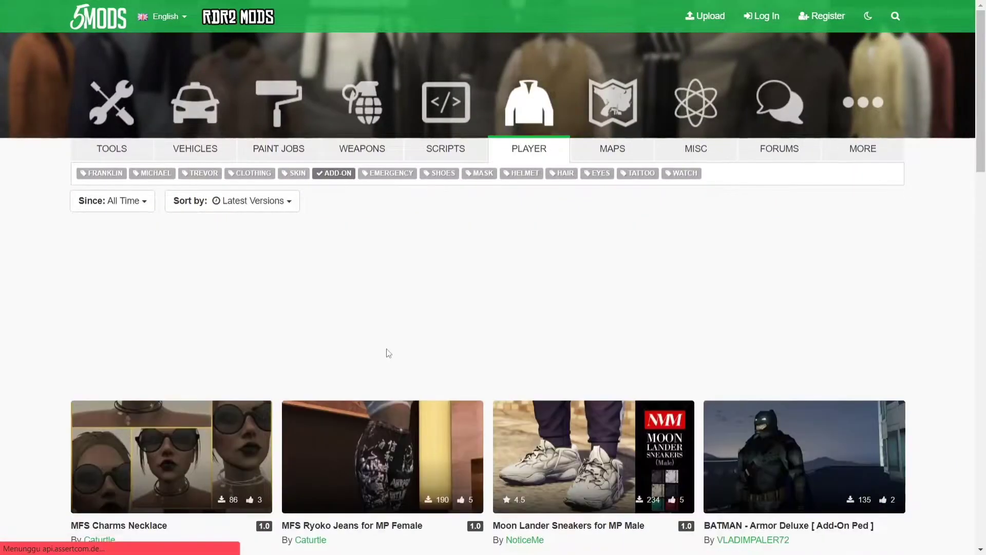
pyautogui.scroll(-5, 388, 357)
pyautogui.scroll(-2, 389, 357)
pyautogui.scroll(-8, 389, 356)
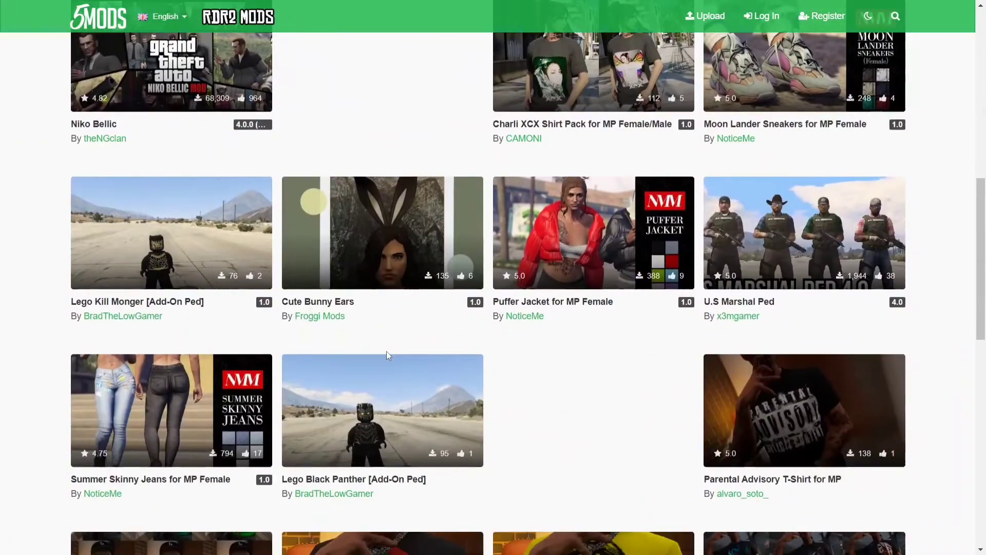
pyautogui.scroll(15, 560, 360)
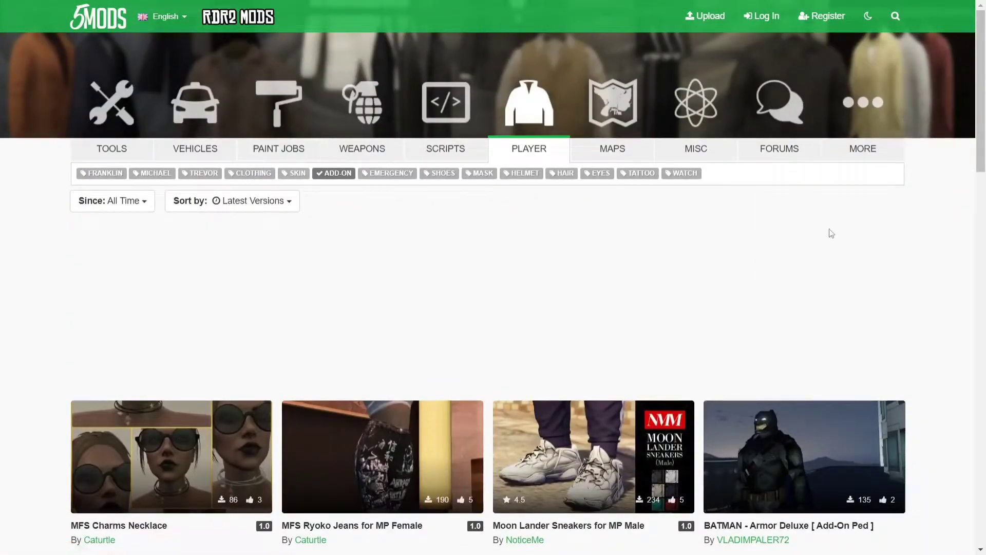
# Step: Search the site for "ada" and open the Ada Wong Resident Evil 2 Remake [Add-On Ped | Replace] mod
pyautogui.click(895, 16)
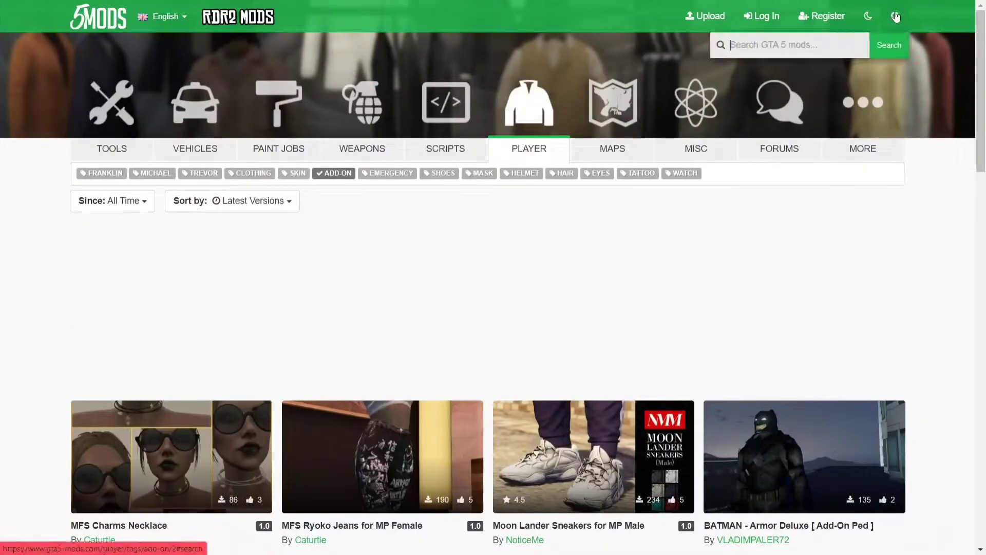
pyautogui.click(732, 46)
pyautogui.write('ada')
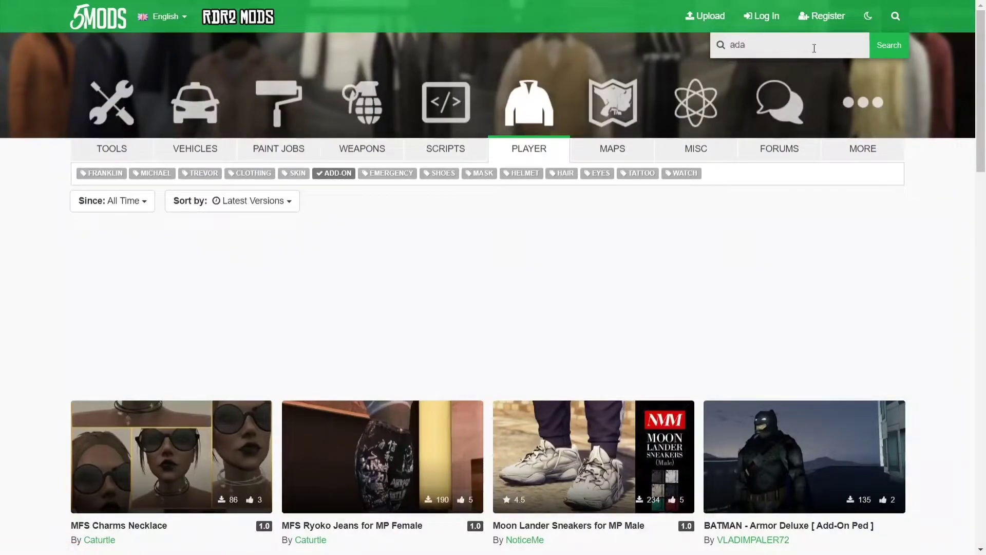
pyautogui.click(880, 49)
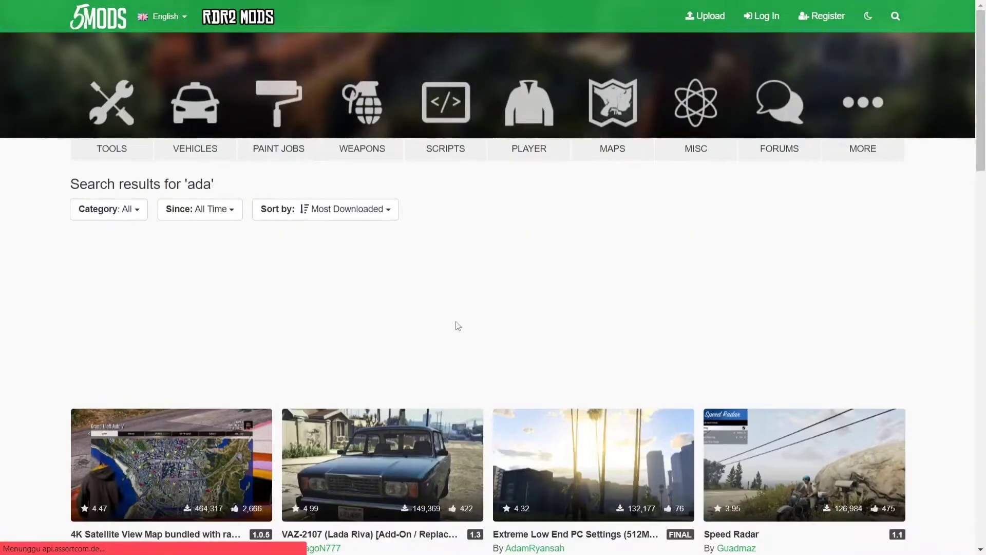
pyautogui.scroll(-4, 456, 326)
pyautogui.scroll(-5, 458, 380)
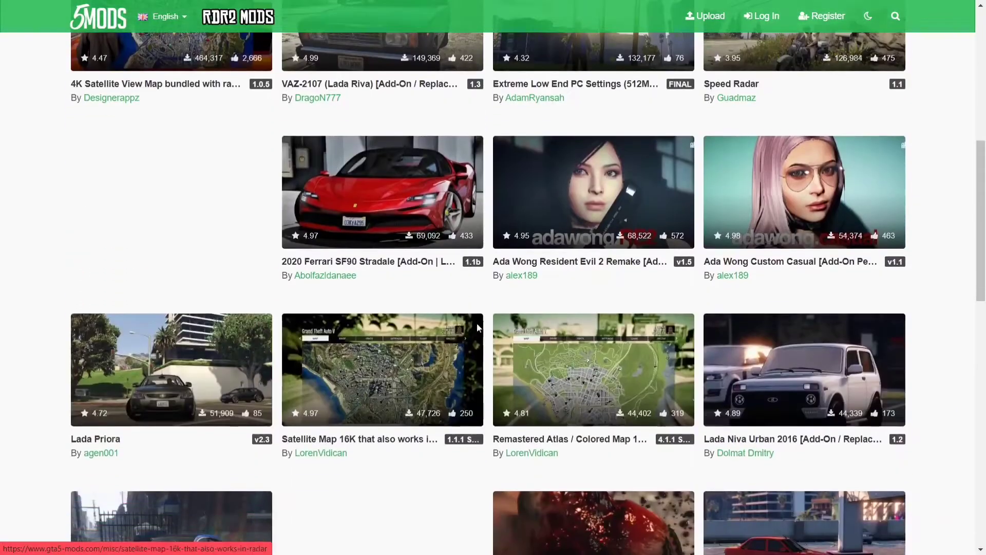
pyautogui.click(546, 265)
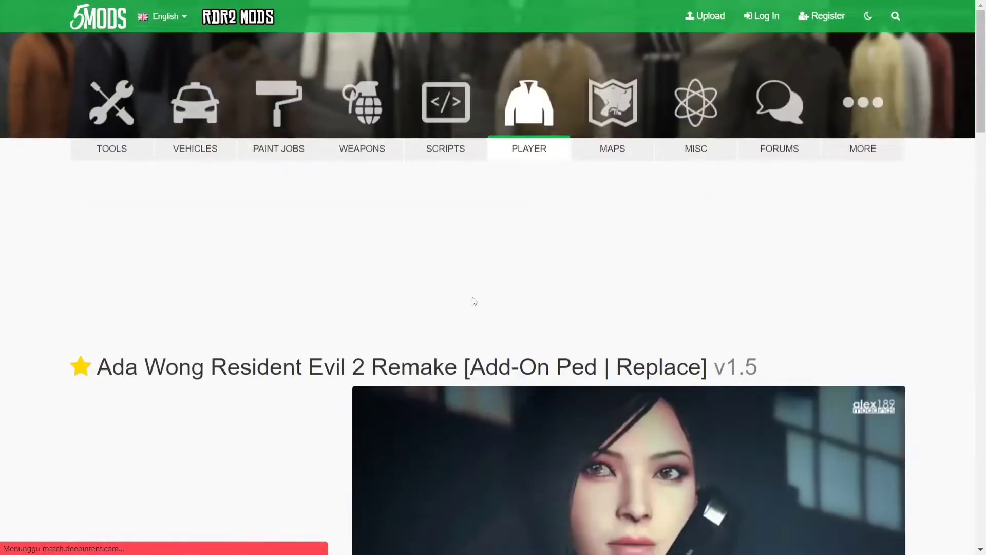
# Step: Download version 1.5 of the Ada Wong Resident Evil 2 Remake mod
pyautogui.scroll(-3, 375, 313)
pyautogui.scroll(3, 377, 313)
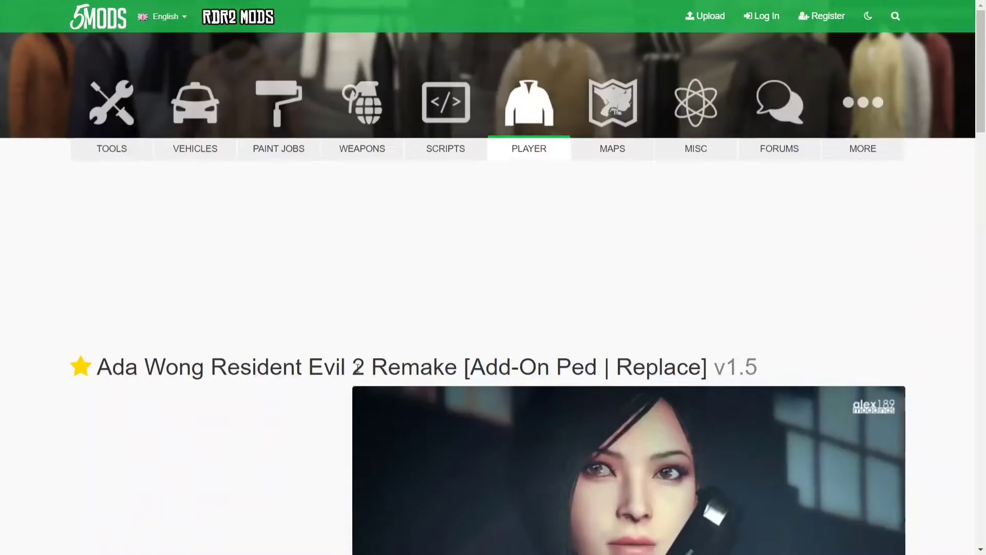
pyautogui.scroll(-4, 501, 369)
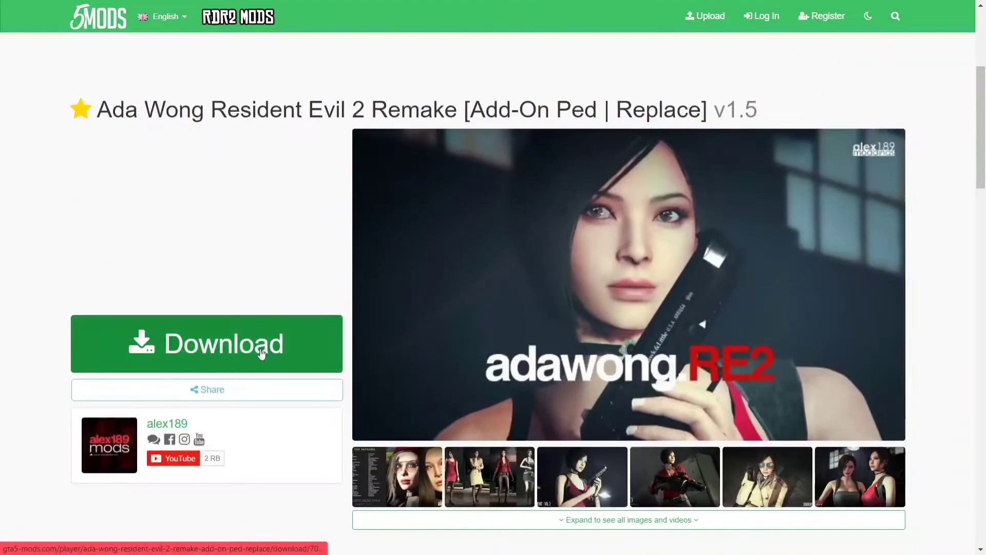
pyautogui.click(152, 349)
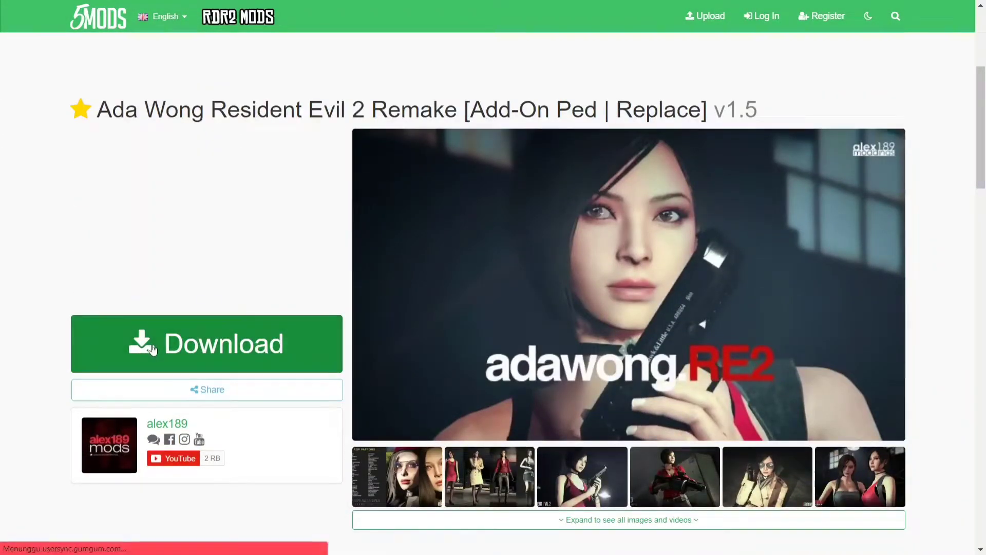
pyautogui.scroll(-2, 208, 345)
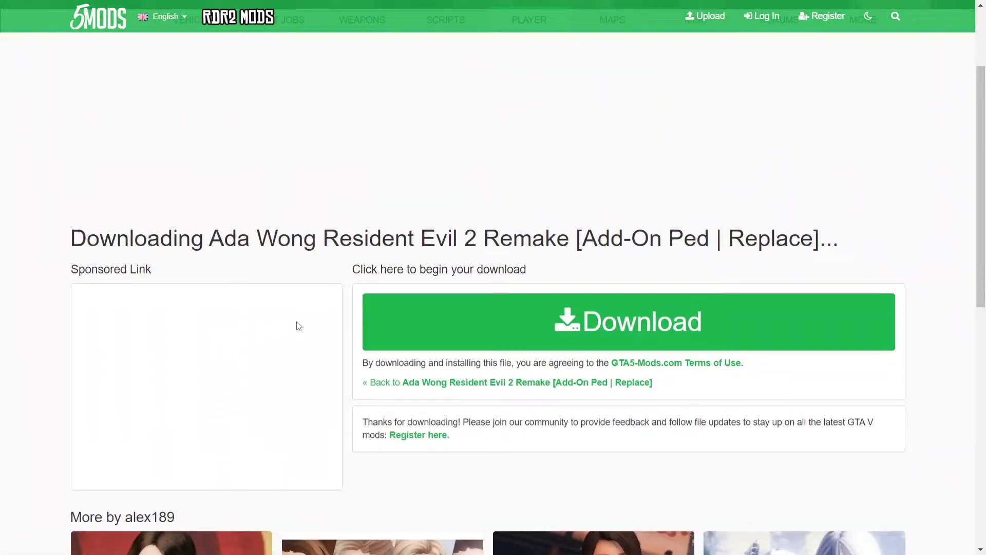
pyautogui.click(501, 315)
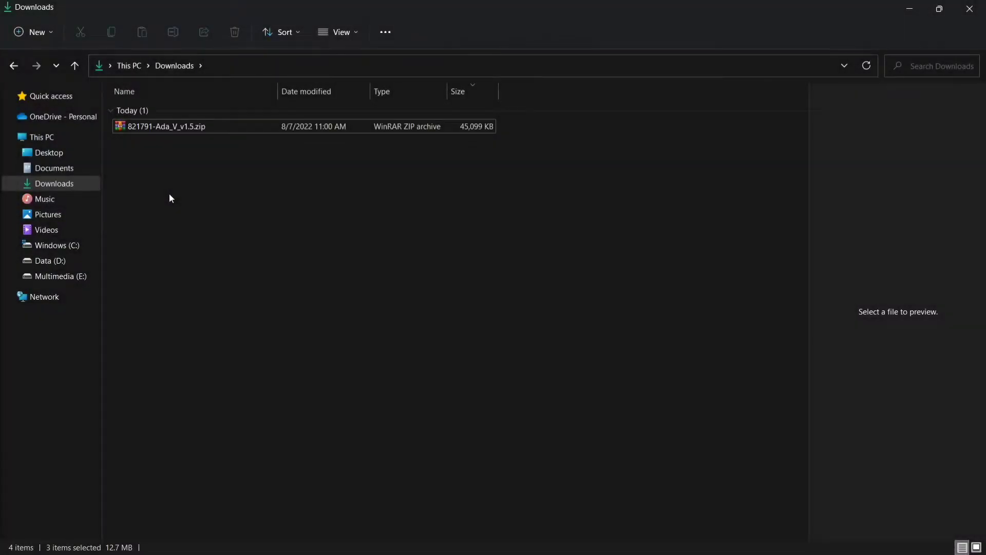
# Step: In the Downloads folder, extract 821791-Ada_V_v1.5.zip directly into the same folder with WinRAR
pyautogui.click(164, 130)
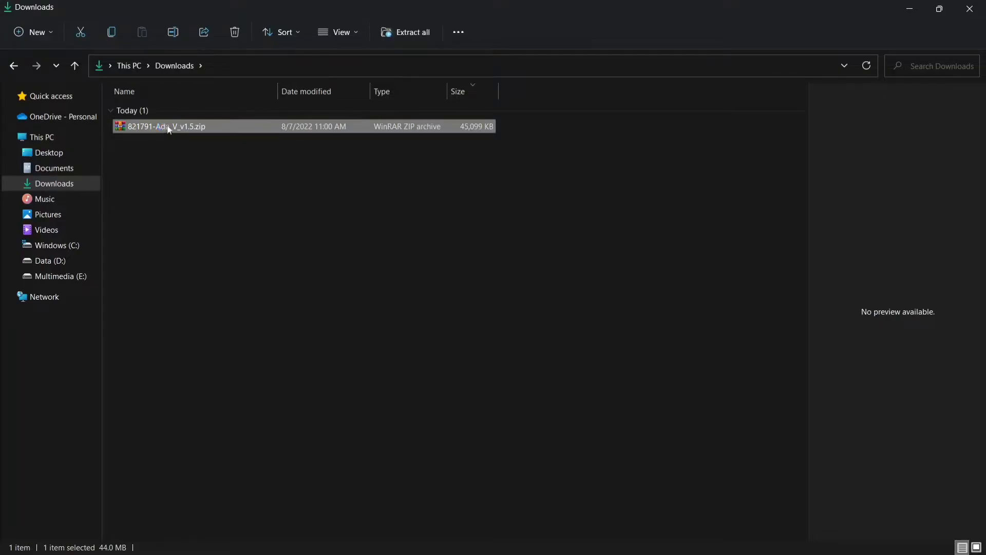
pyautogui.rightClick(169, 131)
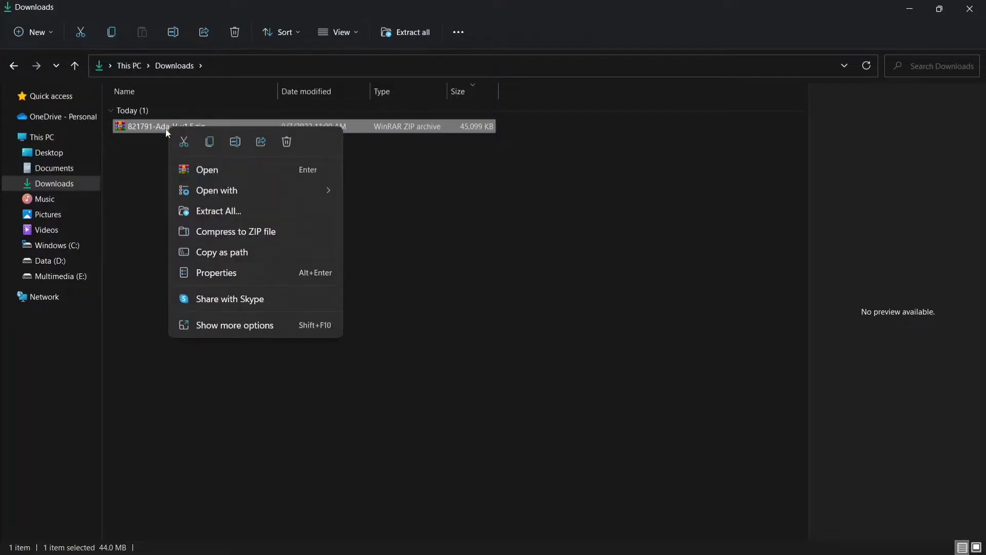
pyautogui.click(215, 327)
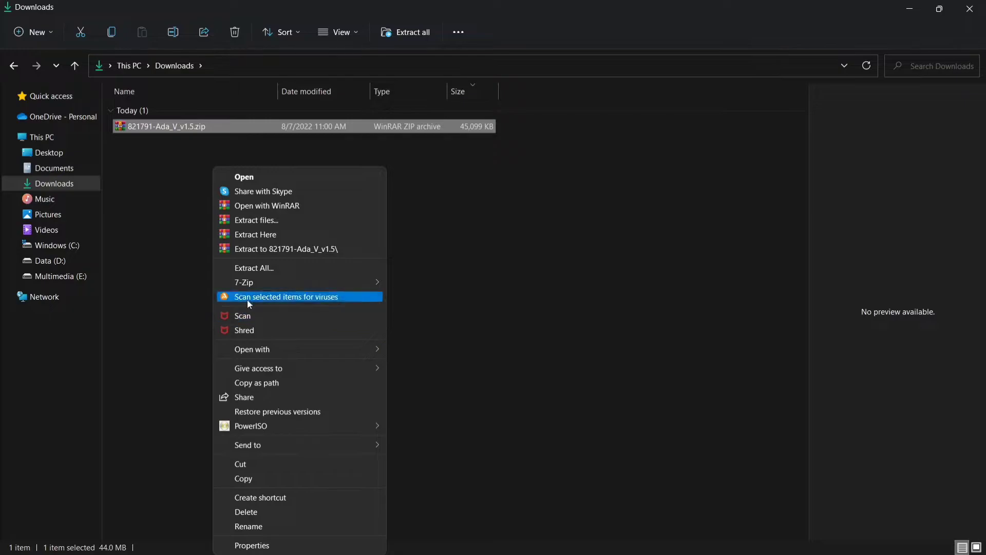
pyautogui.click(251, 237)
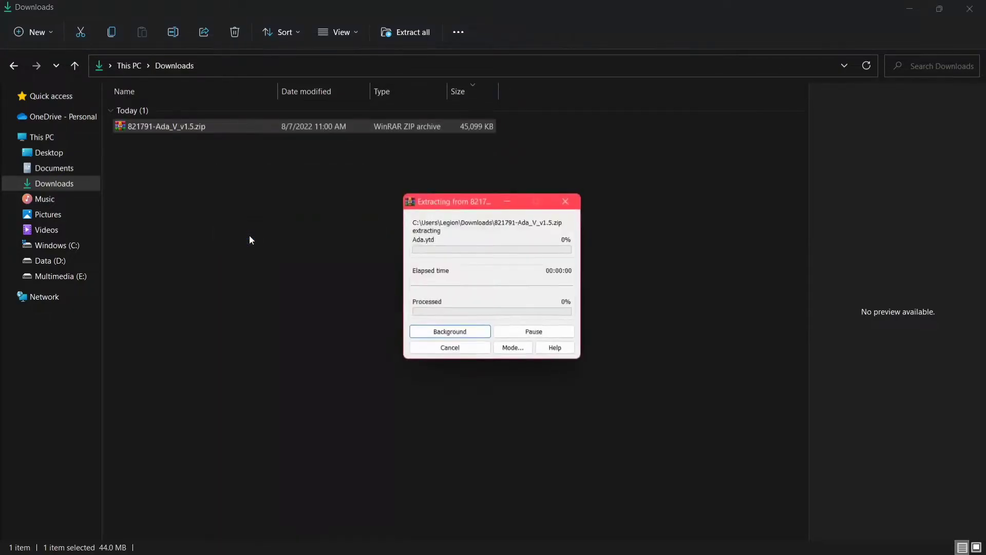
# Step: Look through both outfit folders in the extracted Ada Wong RE2 folder and end with Default Outfits open
pyautogui.click(236, 244)
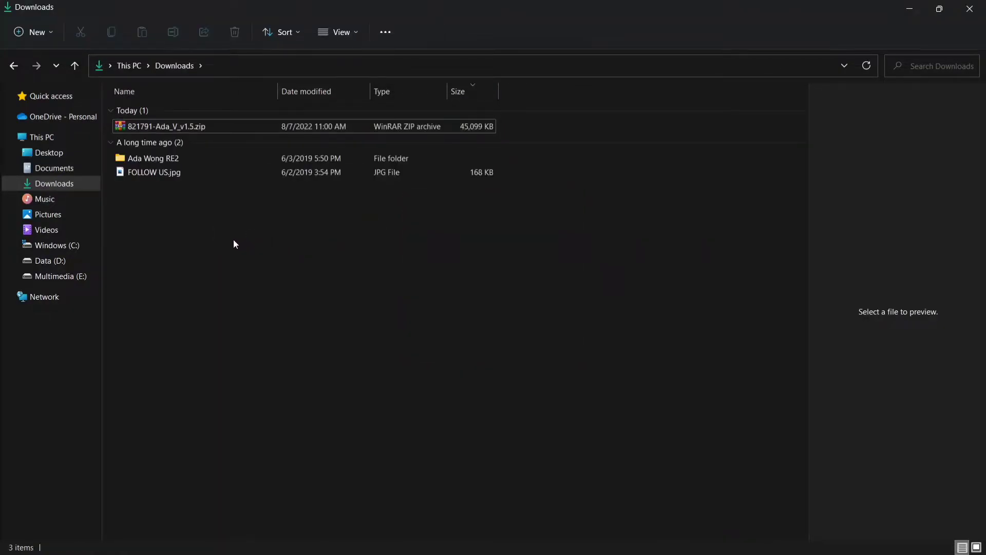
pyautogui.doubleClick(164, 159)
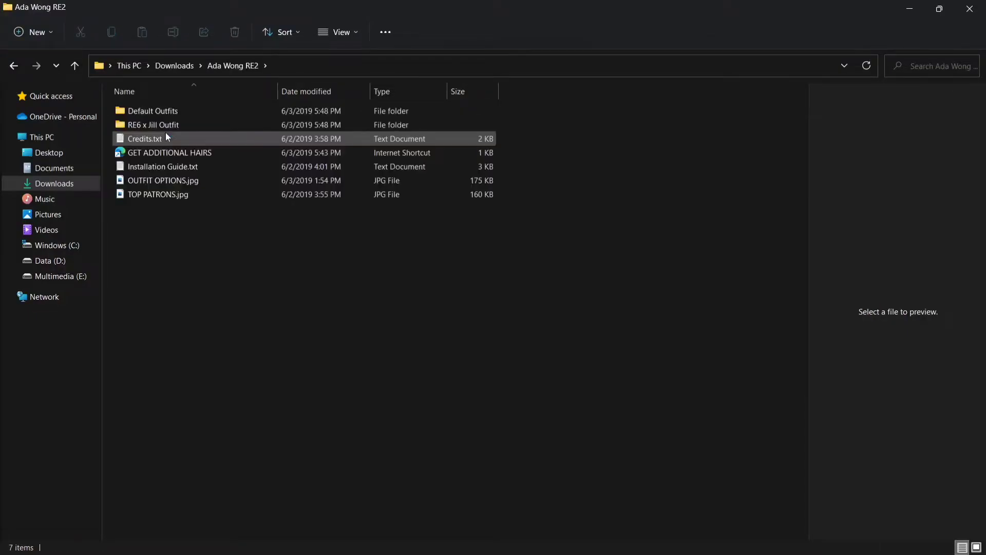
pyautogui.doubleClick(144, 113)
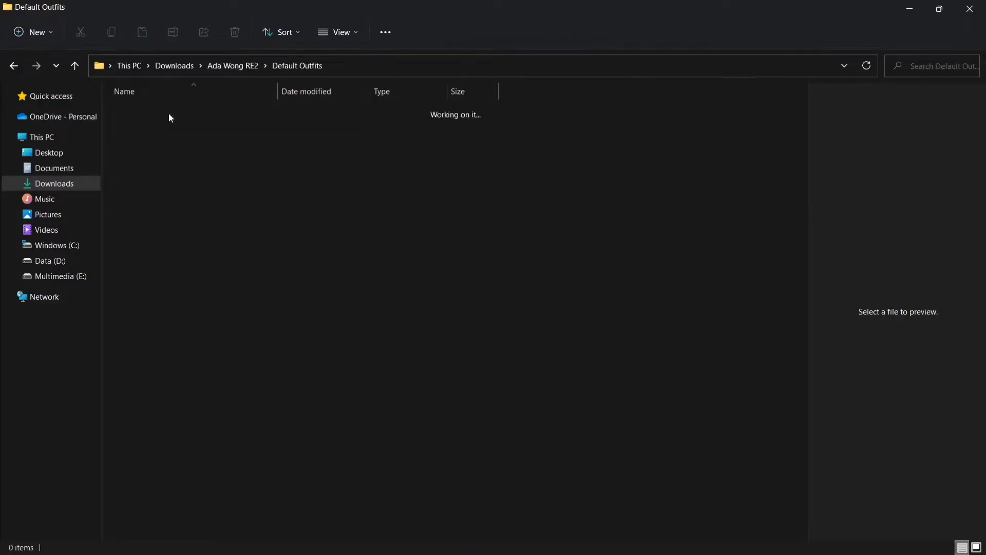
pyautogui.click(13, 66)
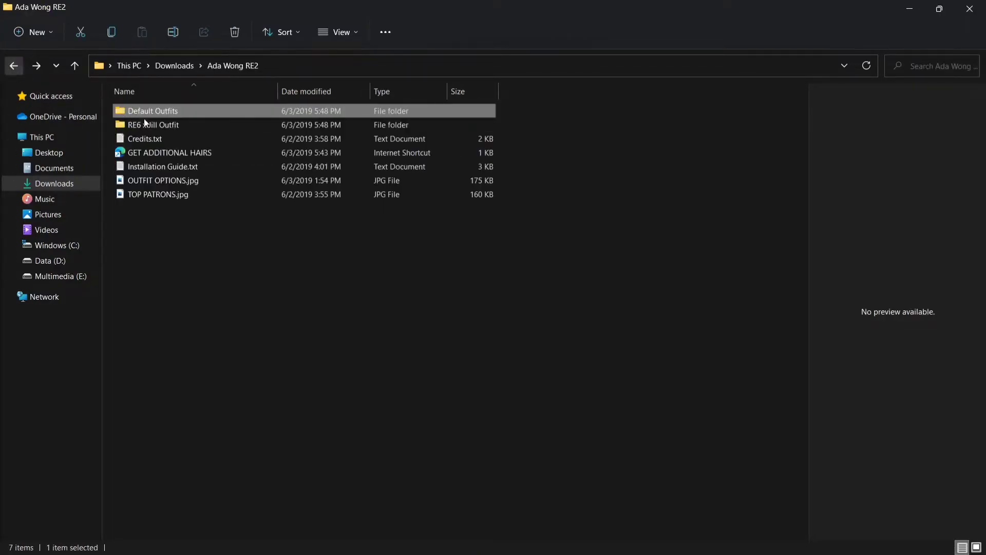
pyautogui.doubleClick(143, 124)
pyautogui.click(14, 66)
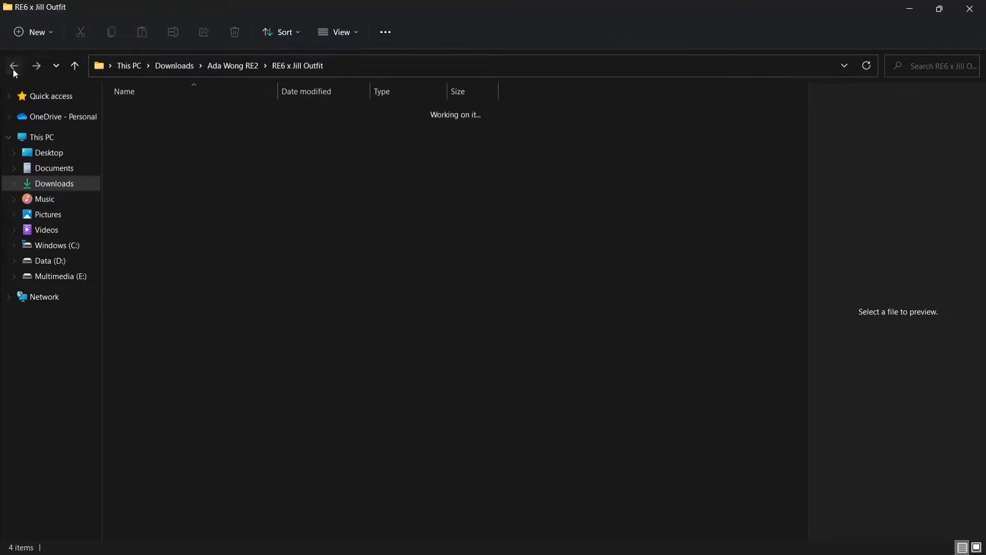
pyautogui.click(144, 113)
pyautogui.doubleClick(144, 114)
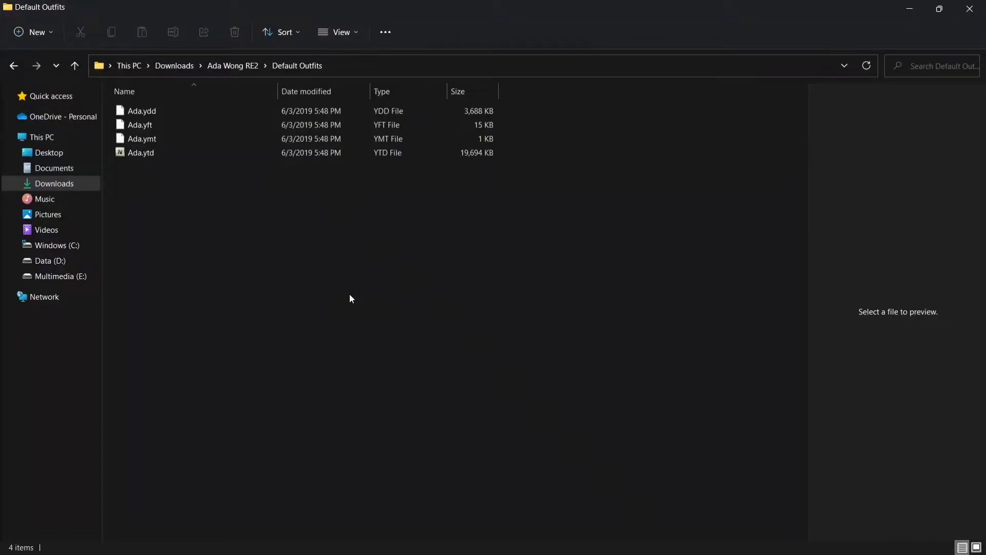
# Step: Switch to OpenIV, load Grand Theft Auto V for Windows, and enable edit mode
pyautogui.click(910, 10)
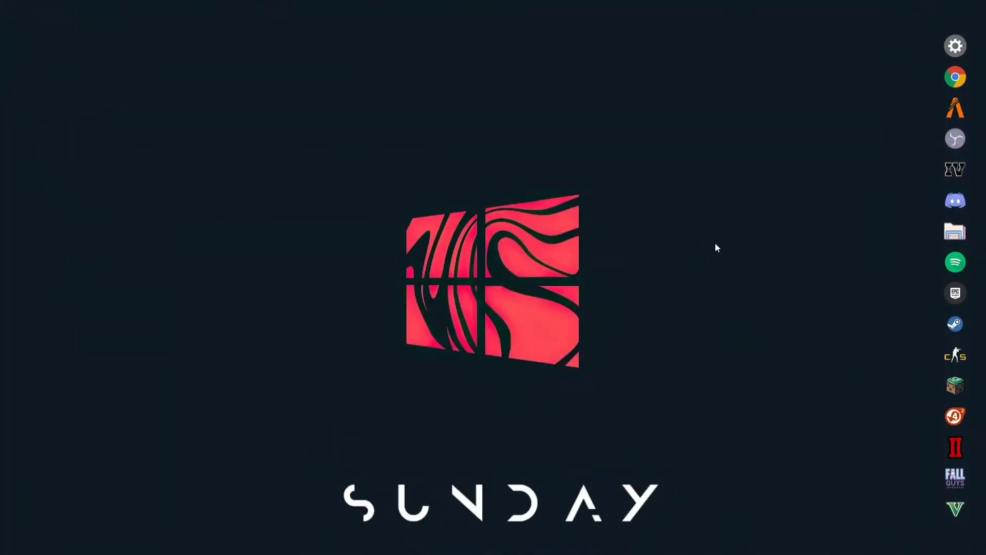
pyautogui.click(953, 168)
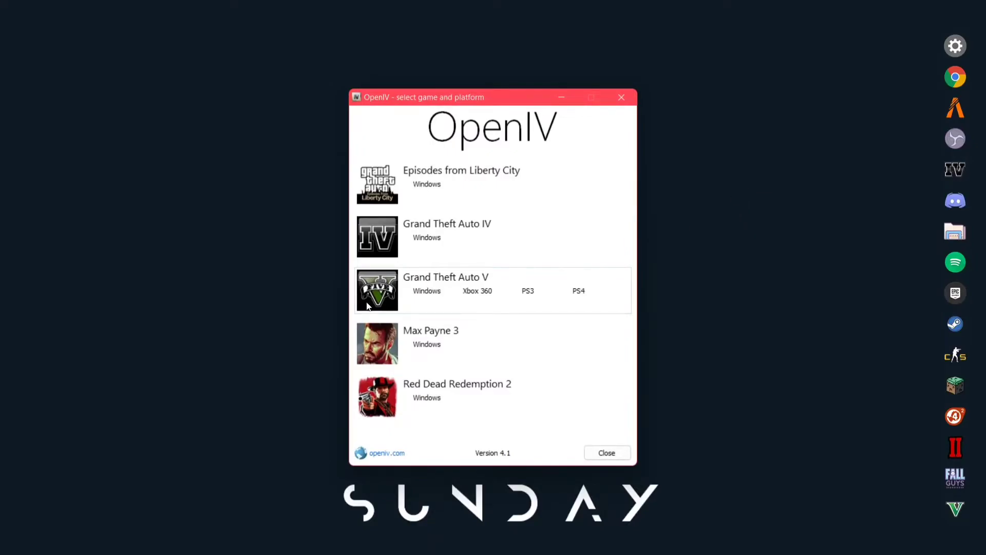
pyautogui.click(419, 292)
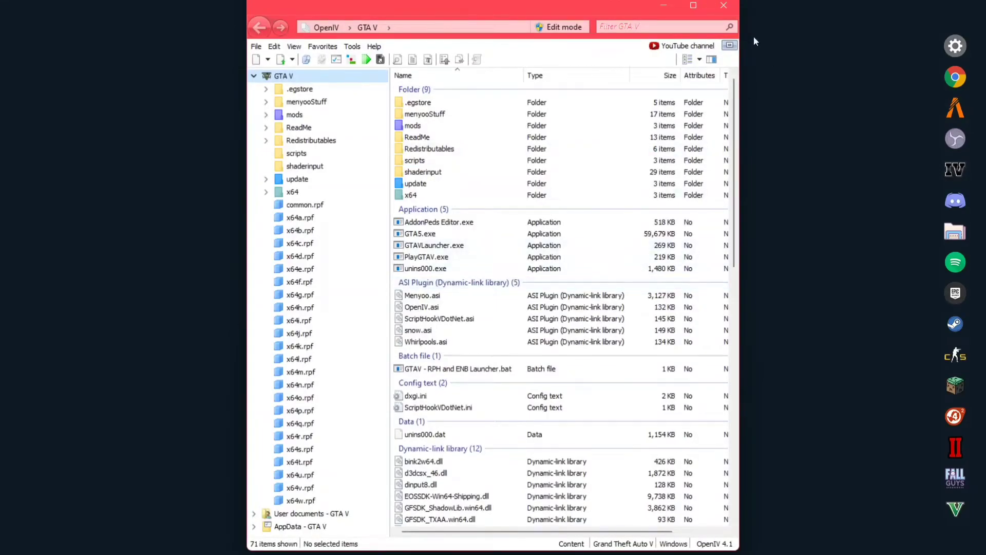
pyautogui.click(693, 5)
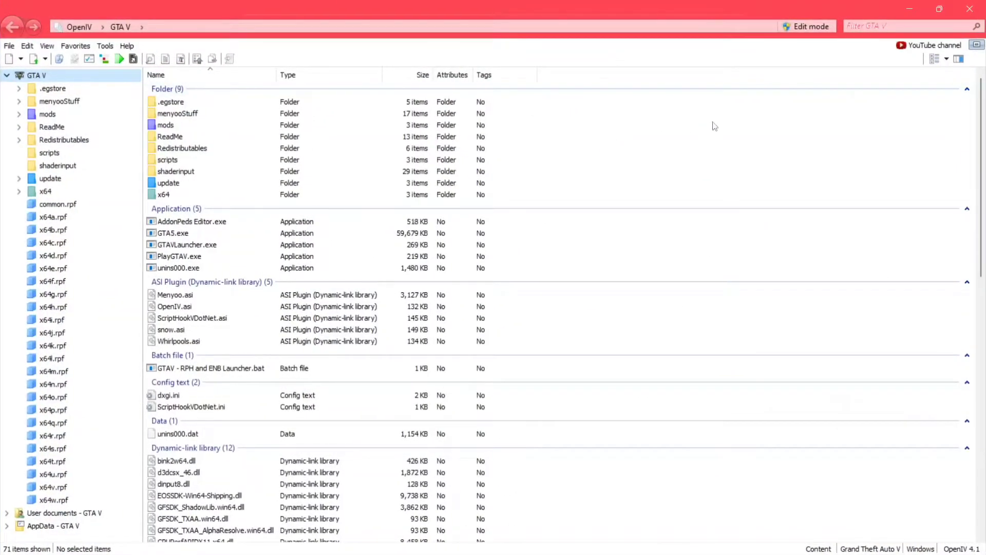
pyautogui.click(804, 26)
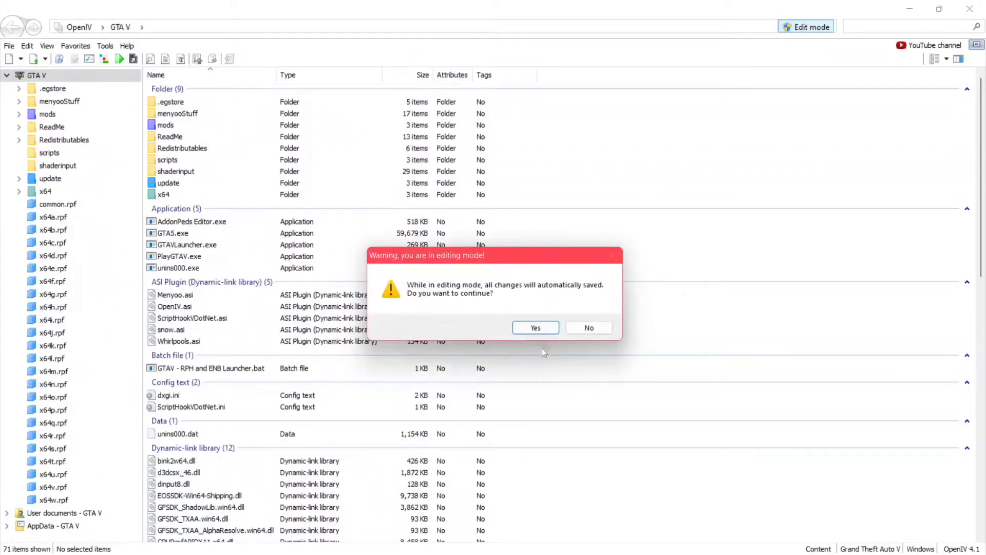
pyautogui.click(536, 328)
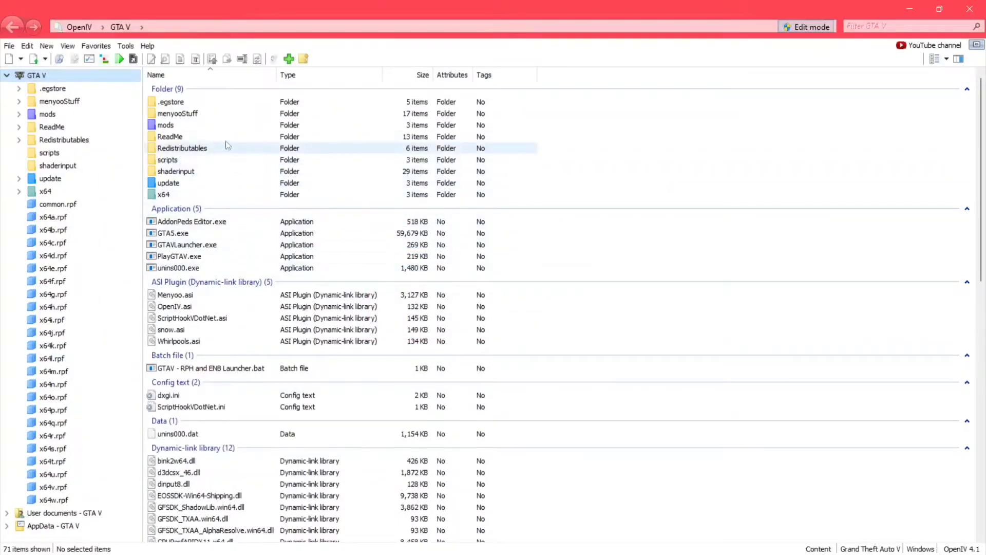
# Step: Open the peds.rpf archive under mods > update > x64 > dlcpacks > addonpeds > dlc.rpf
pyautogui.doubleClick(165, 125)
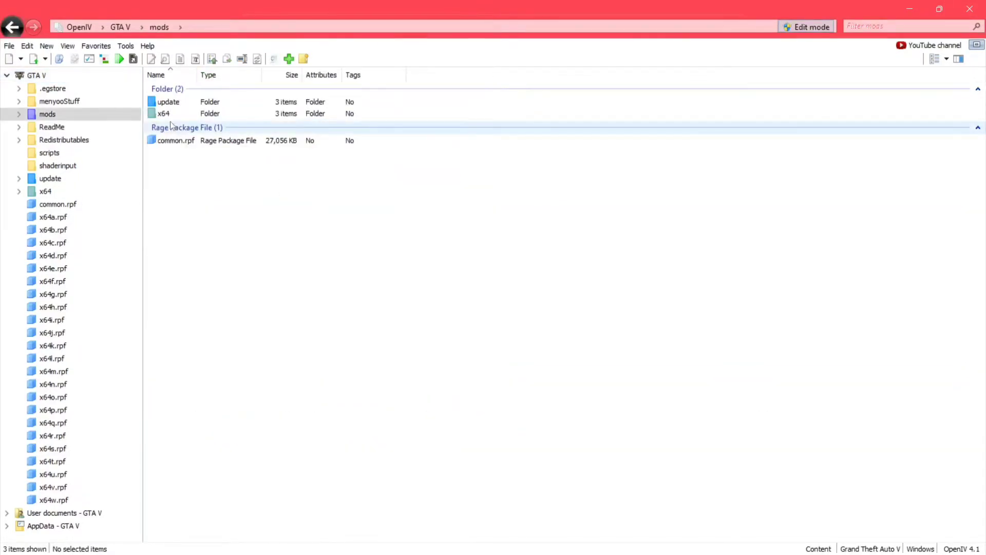
pyautogui.doubleClick(169, 102)
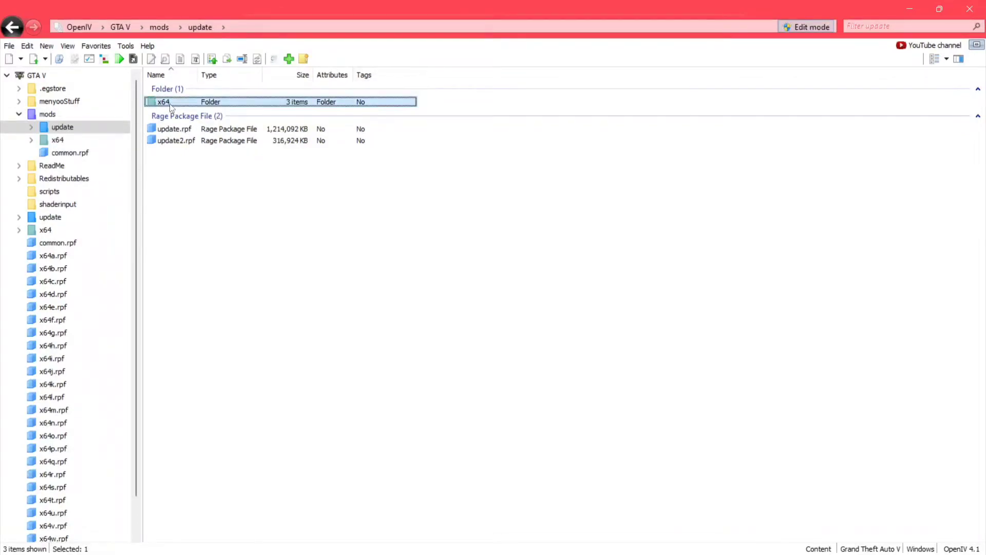
pyautogui.doubleClick(170, 103)
pyautogui.doubleClick(174, 116)
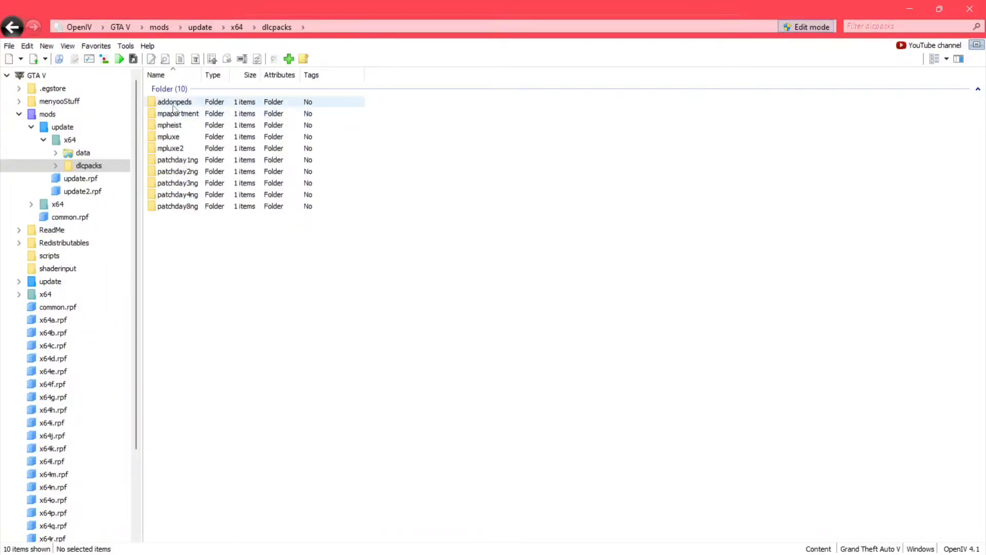
pyautogui.doubleClick(174, 104)
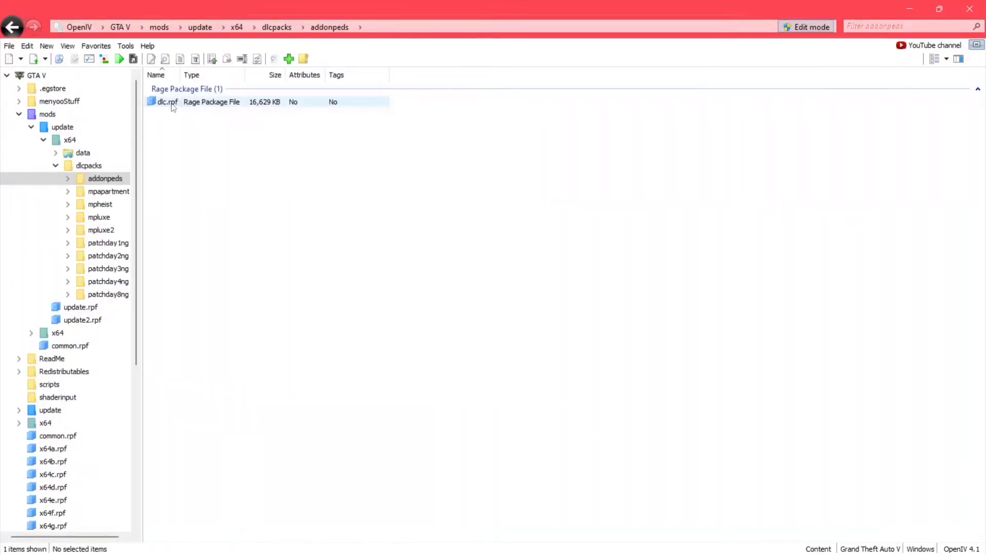
pyautogui.doubleClick(168, 102)
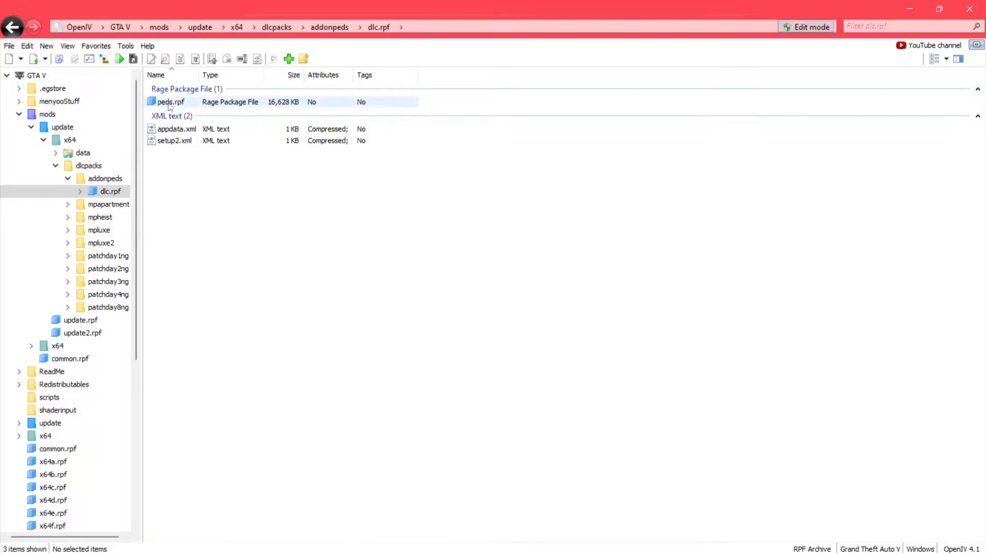
pyautogui.doubleClick(173, 106)
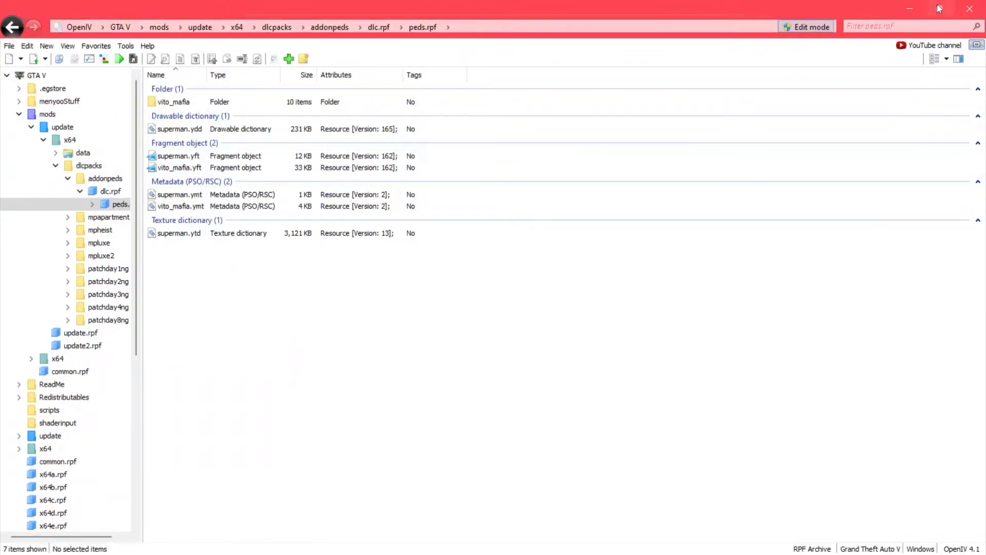
# Step: Arrange OpenIV and the Default Outfits folder window side by side
pyautogui.moveTo(942, 11)
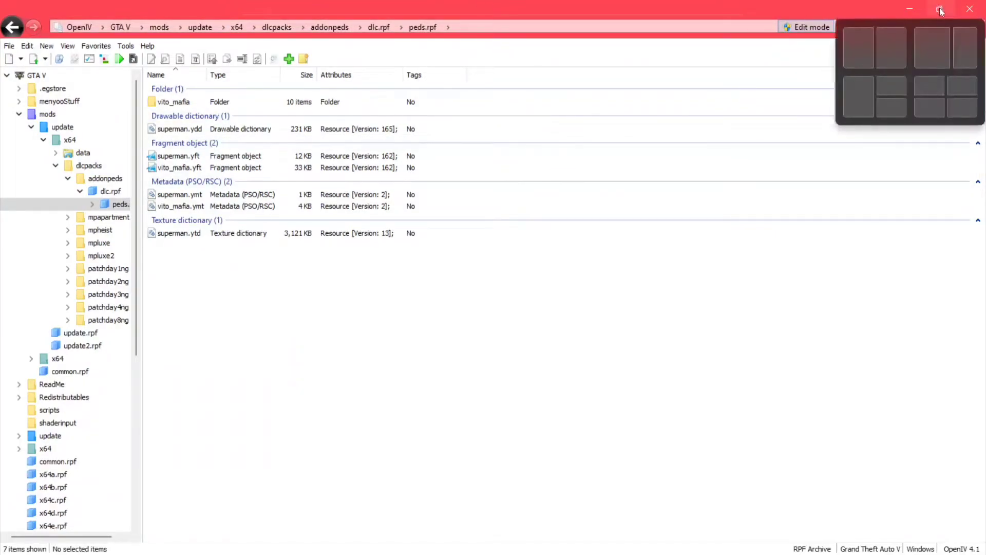
pyautogui.click(895, 42)
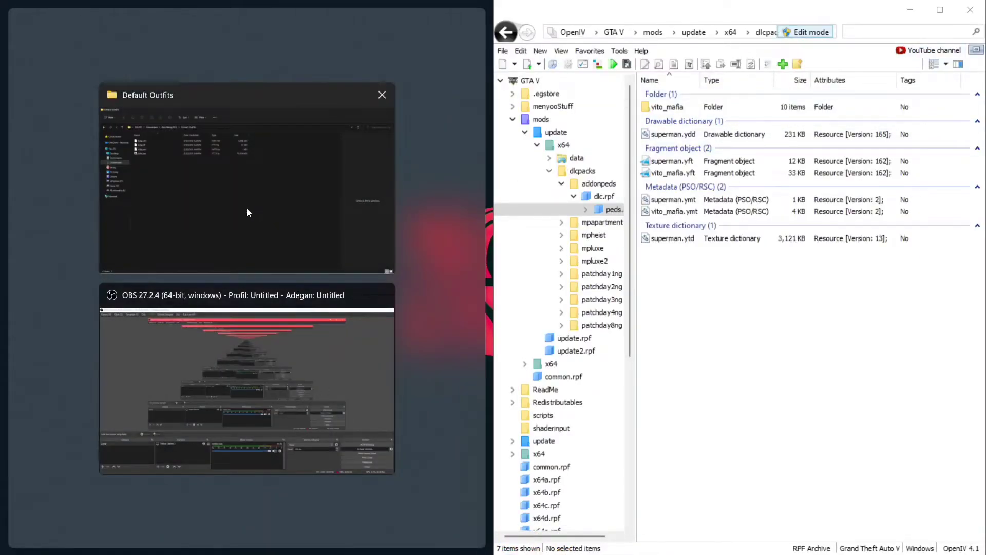
pyautogui.click(246, 213)
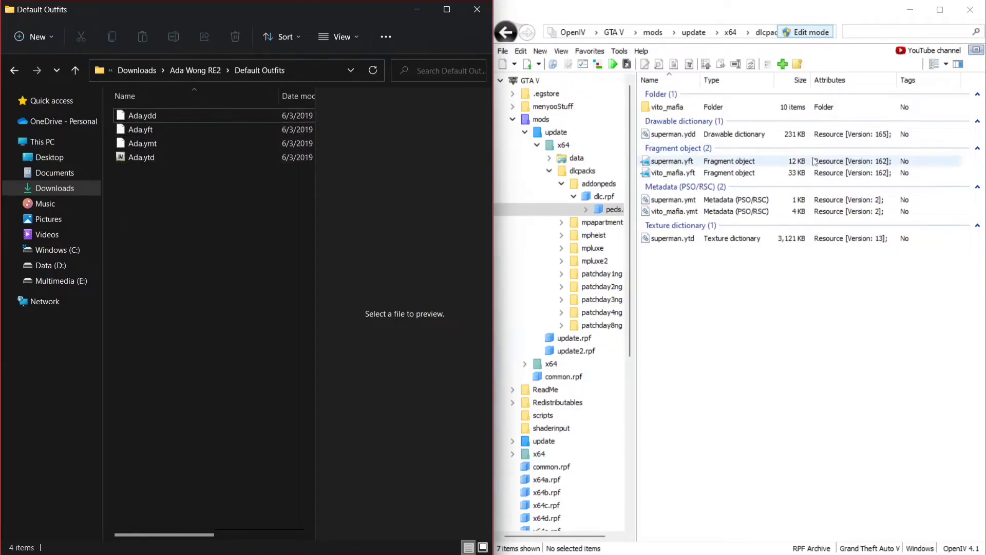
# Step: Add Ada.ydd, Ada.yft, Ada.ymt and Ada.ytd from Default Outfits to the peds.rpf archive
pyautogui.click(180, 116)
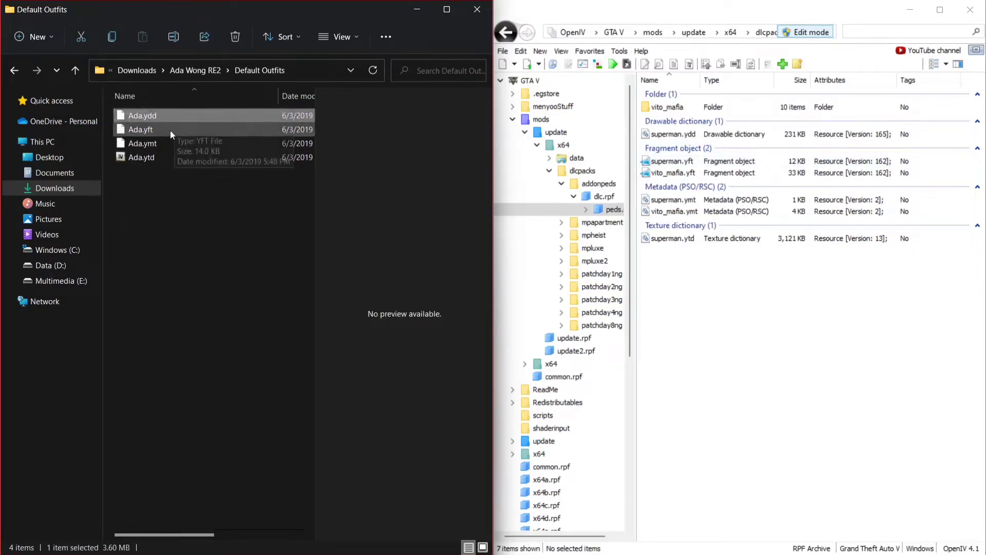
pyautogui.keyDown('ctrl'); pyautogui.click(170, 131); pyautogui.keyUp('ctrl')
pyautogui.keyDown('ctrl'); pyautogui.click(162, 147); pyautogui.keyUp('ctrl')
pyautogui.keyDown('ctrl'); pyautogui.click(162, 156); pyautogui.keyUp('ctrl')
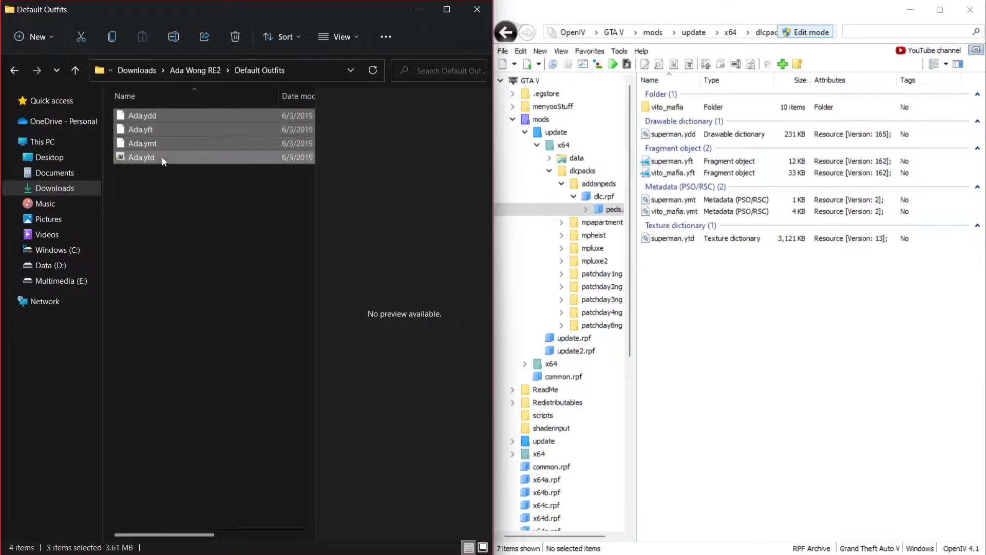
pyautogui.moveTo(147, 143); pyautogui.dragTo(739, 285)
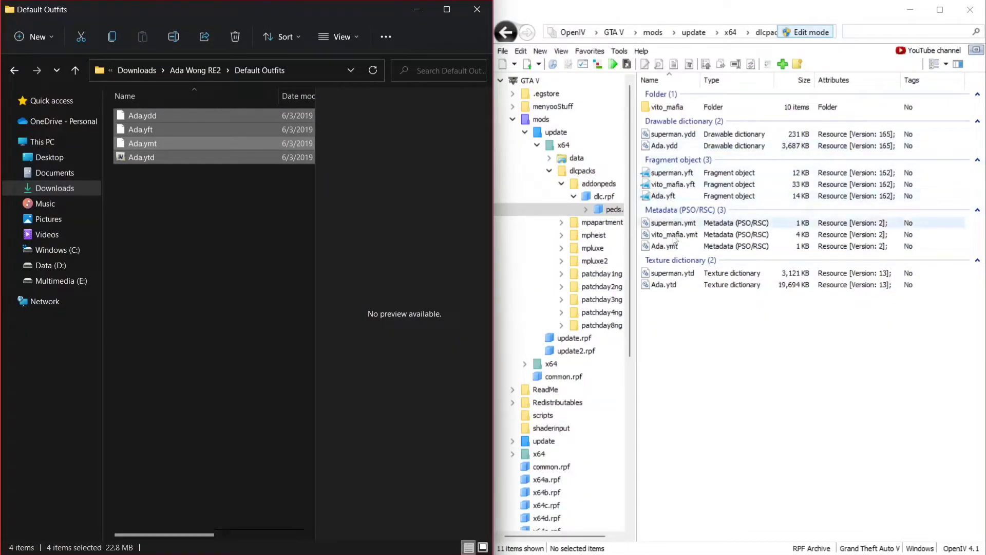
pyautogui.click(684, 354)
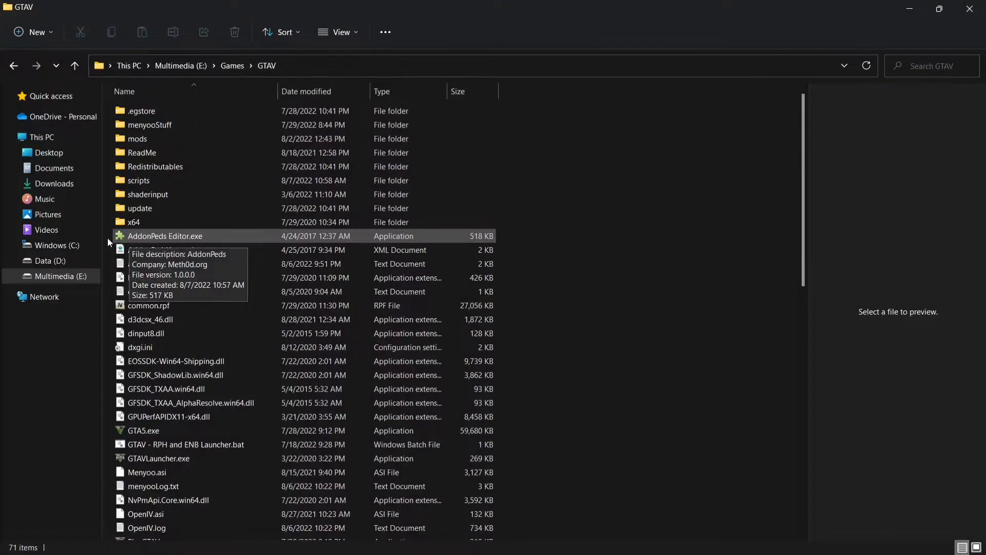
# Step: Run AddonPeds Editor.exe from the GTAV folder as administrator and start a new ped entry
pyautogui.click(180, 238)
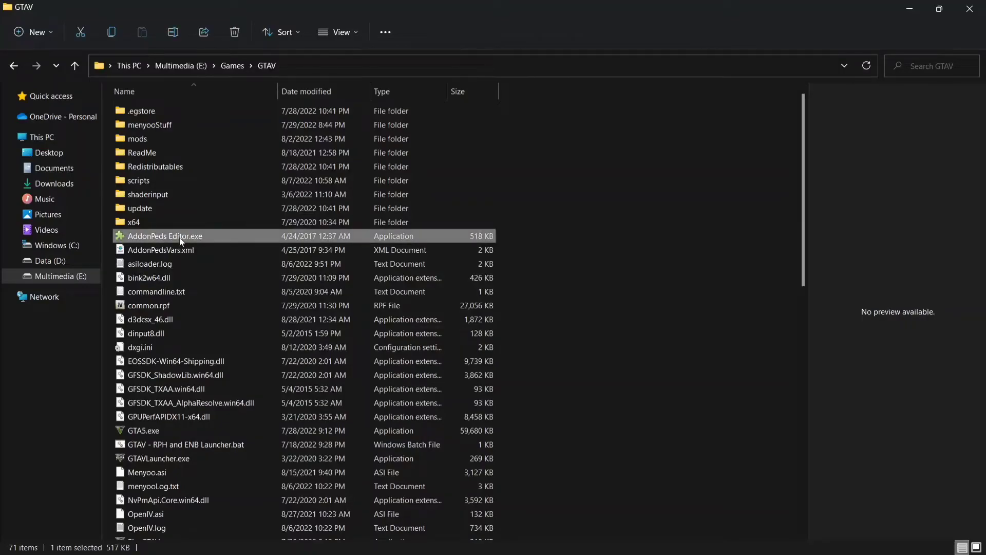
pyautogui.rightClick(159, 237)
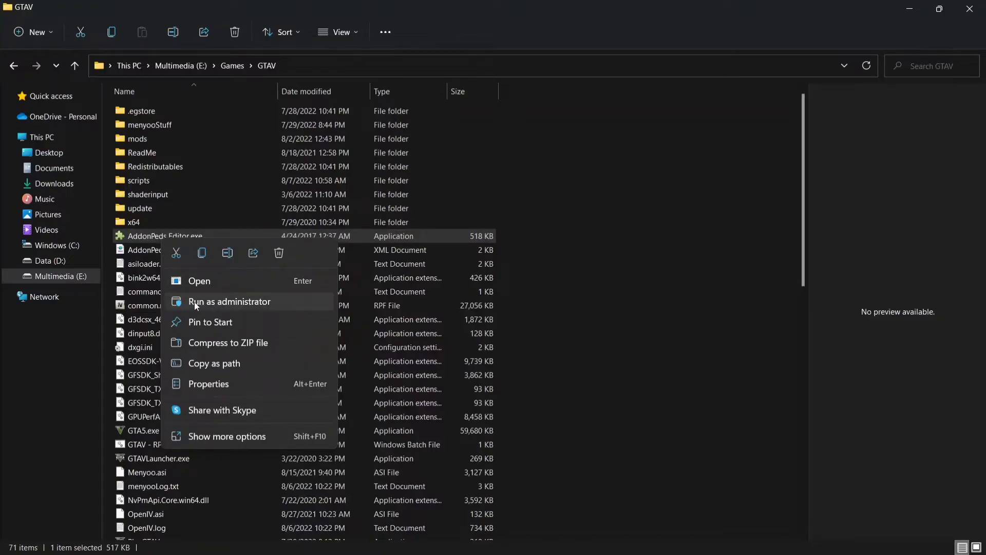
pyautogui.click(269, 303)
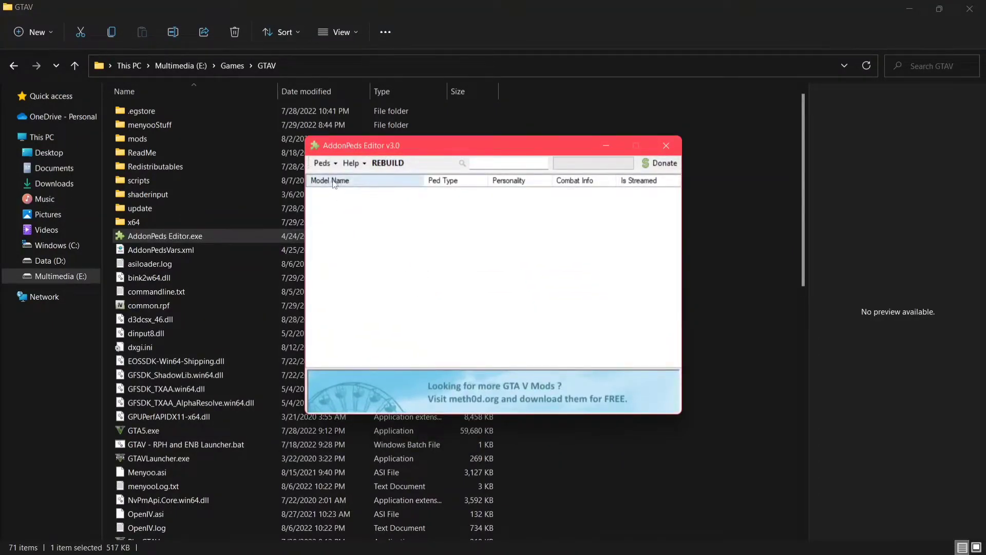
pyautogui.click(324, 163)
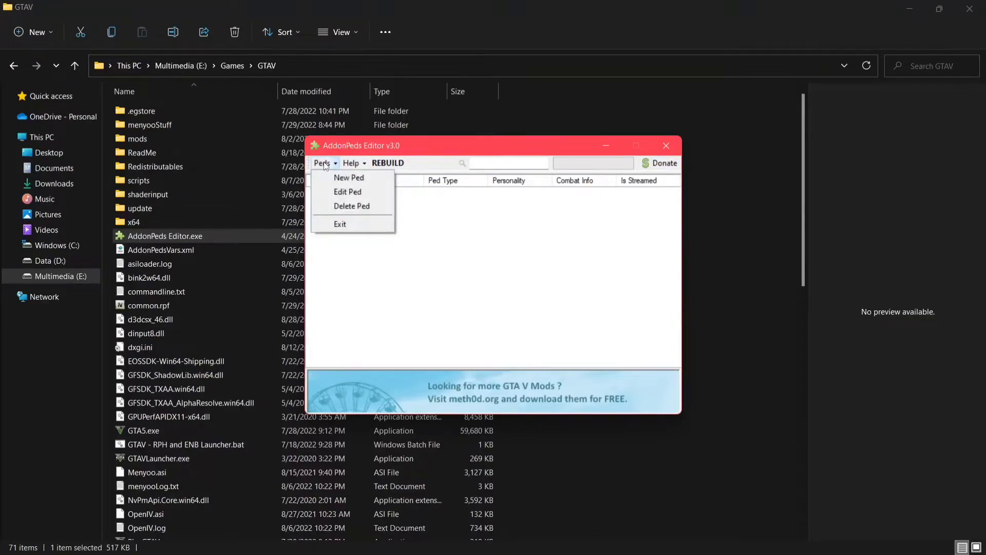
pyautogui.click(353, 184)
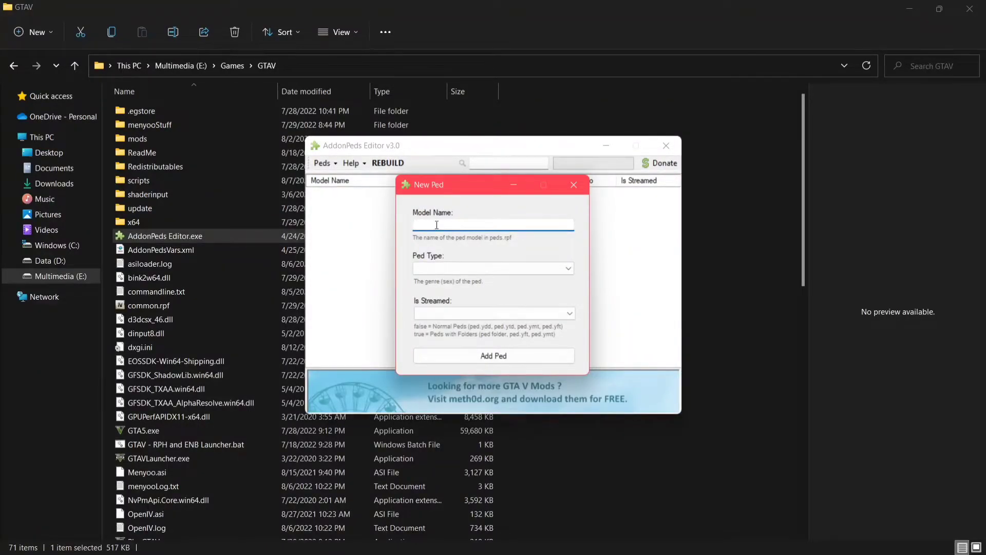
# Step: Copy the name of Ada.ydd without its extension from the Downloads > Ada Wong RE2 > Default Outfits folder
pyautogui.click(54, 185)
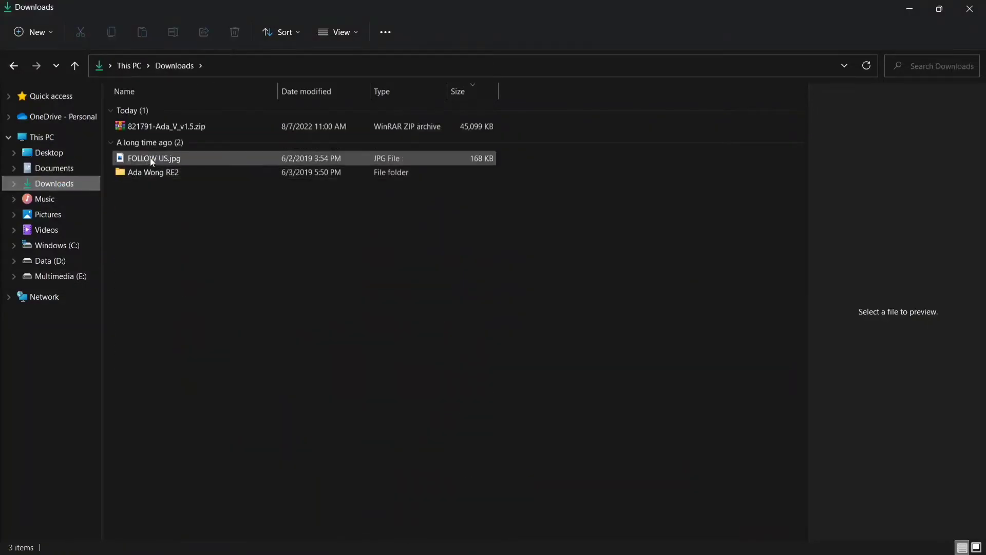
pyautogui.doubleClick(149, 173)
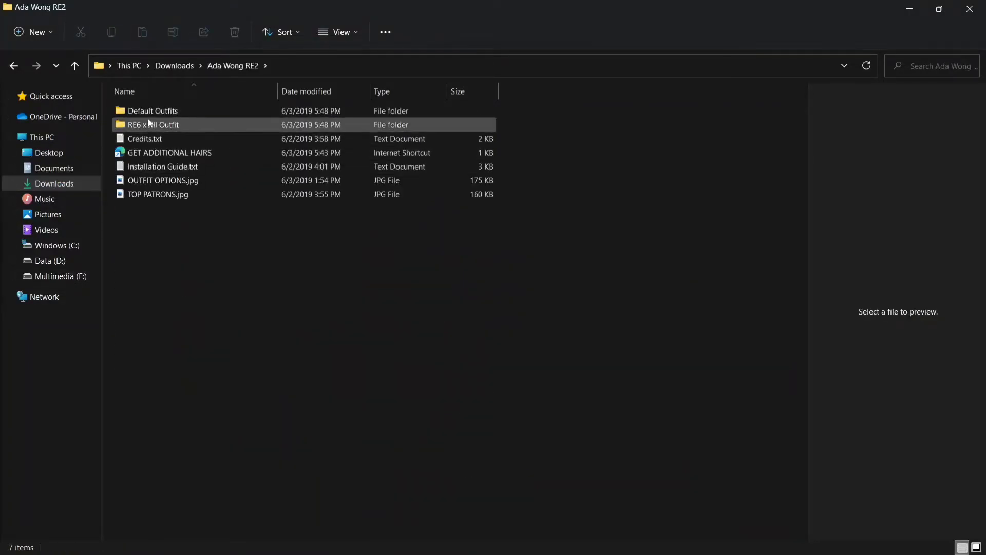
pyautogui.doubleClick(146, 113)
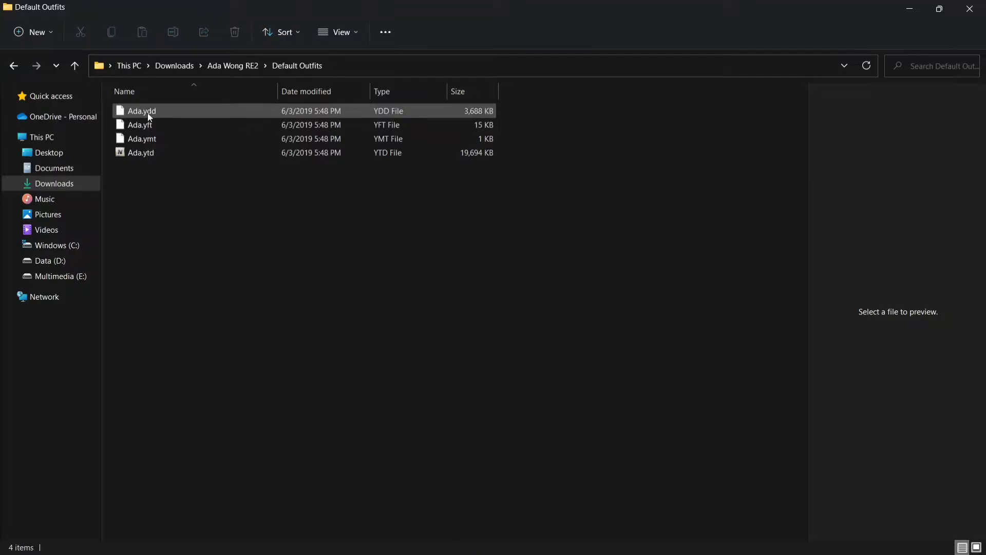
pyautogui.click(141, 116)
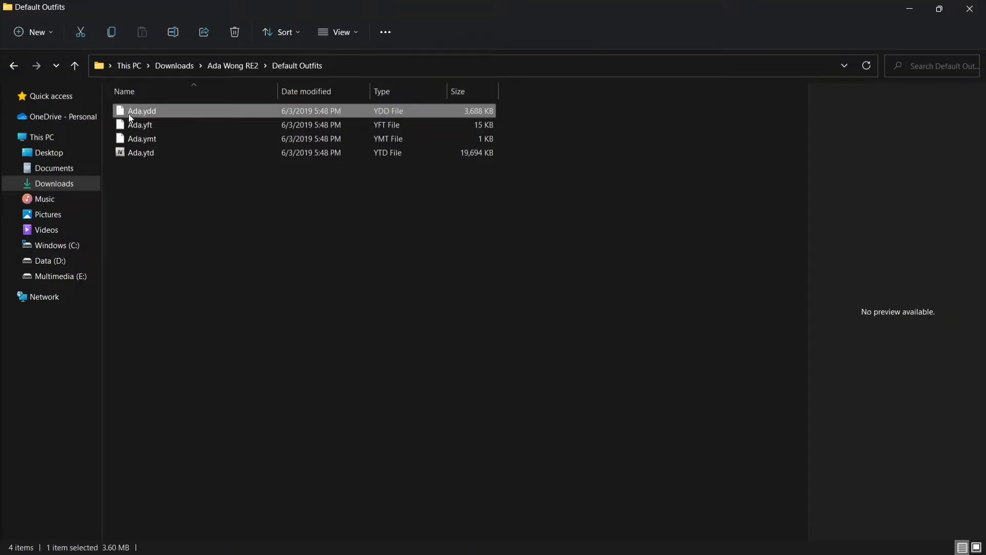
pyautogui.rightClick(132, 112)
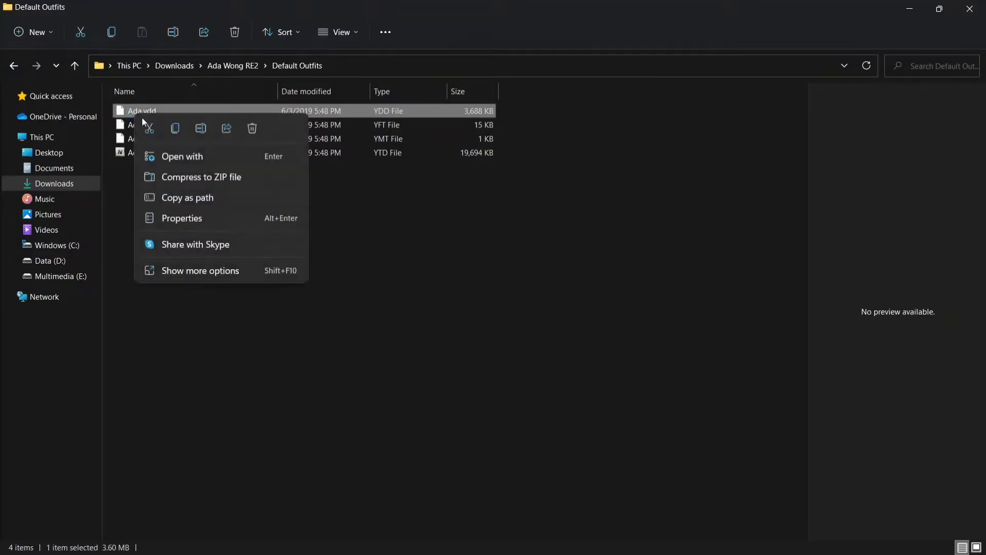
pyautogui.click(202, 272)
pyautogui.click(248, 526)
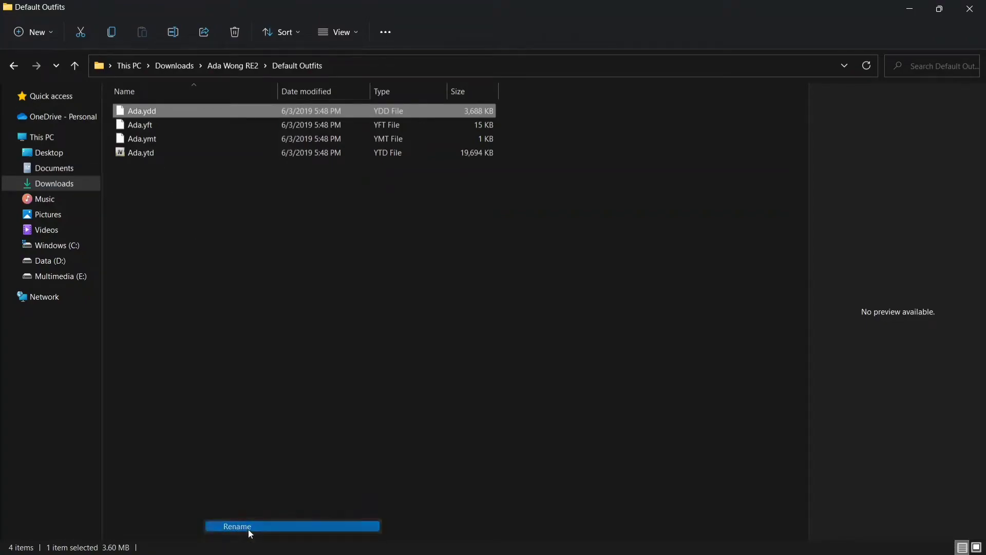
pyautogui.rightClick(138, 111)
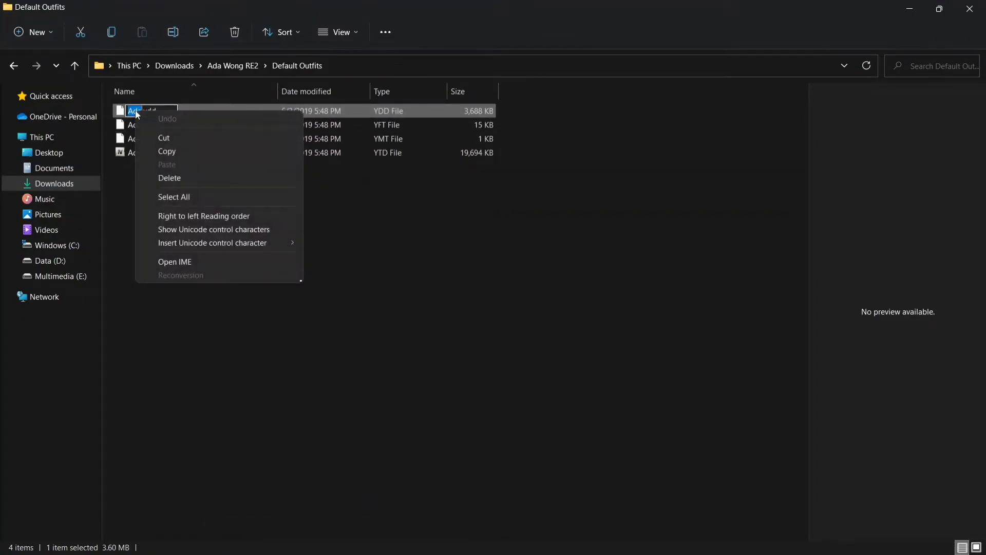
pyautogui.click(172, 152)
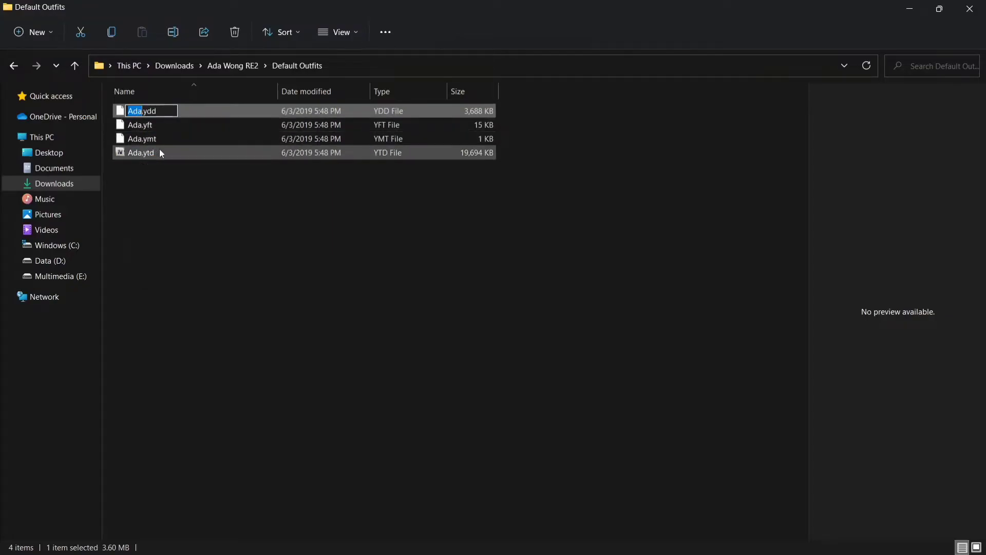
pyautogui.click(181, 212)
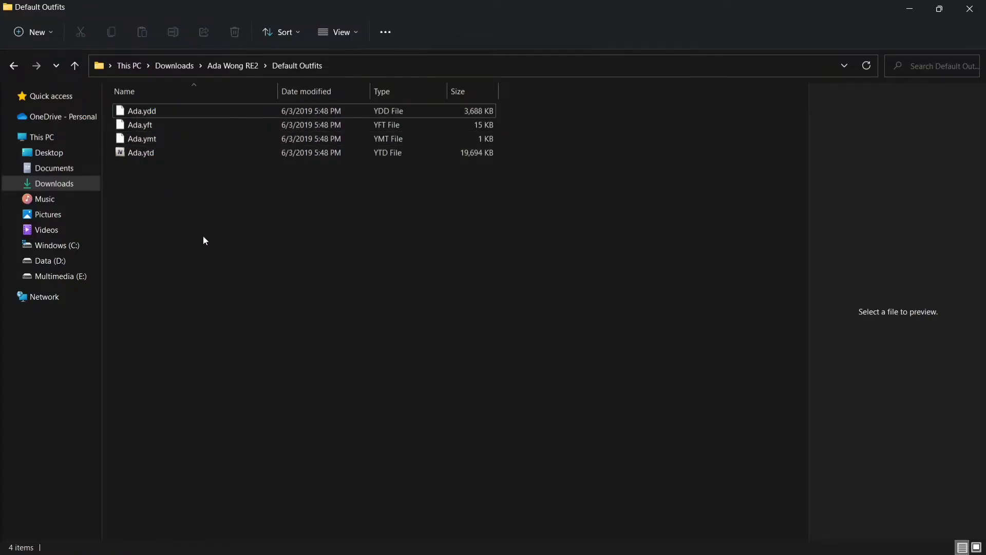
# Step: Switch to the New Ped window of AddonPeds Editor and paste Ada as the model name
pyautogui.moveTo(648, 540)
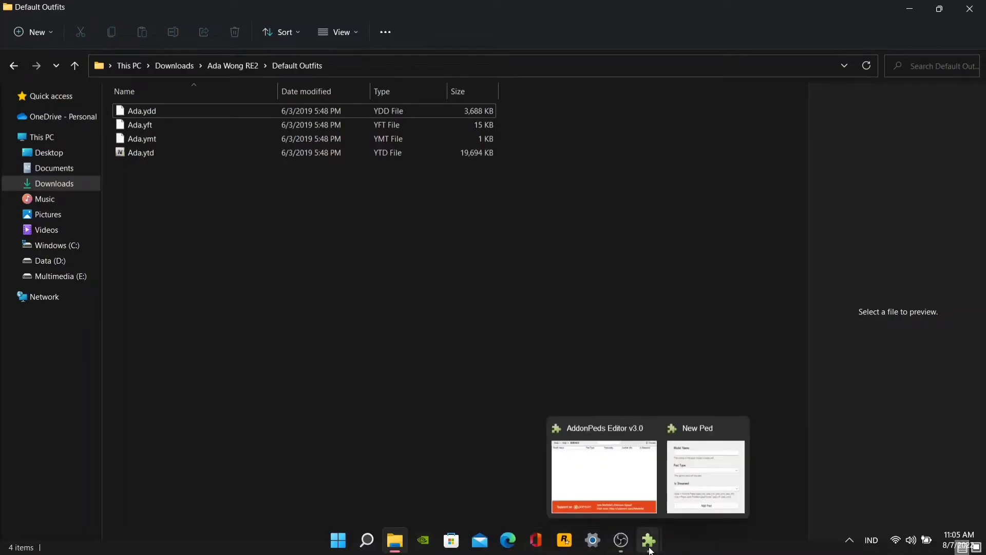
pyautogui.click(706, 477)
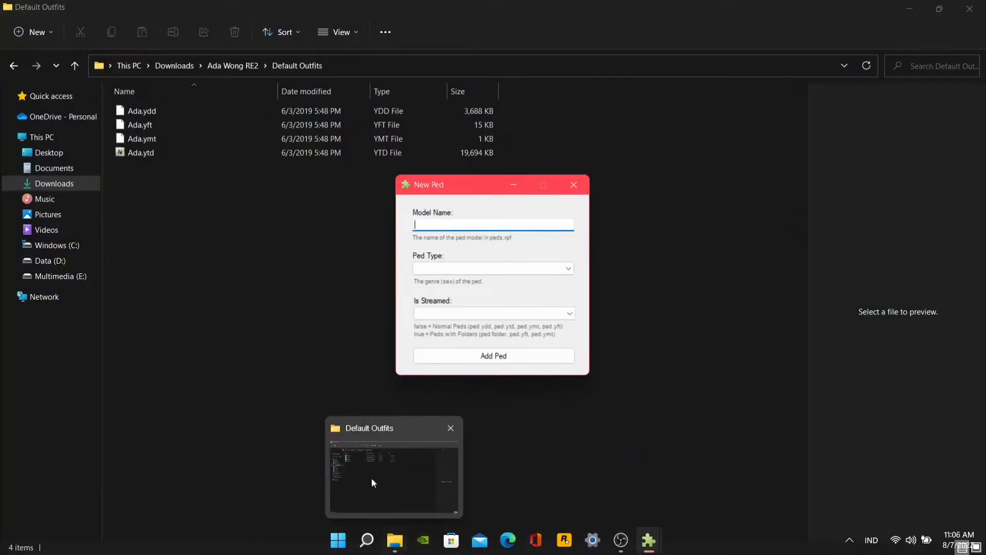
pyautogui.rightClick(419, 225)
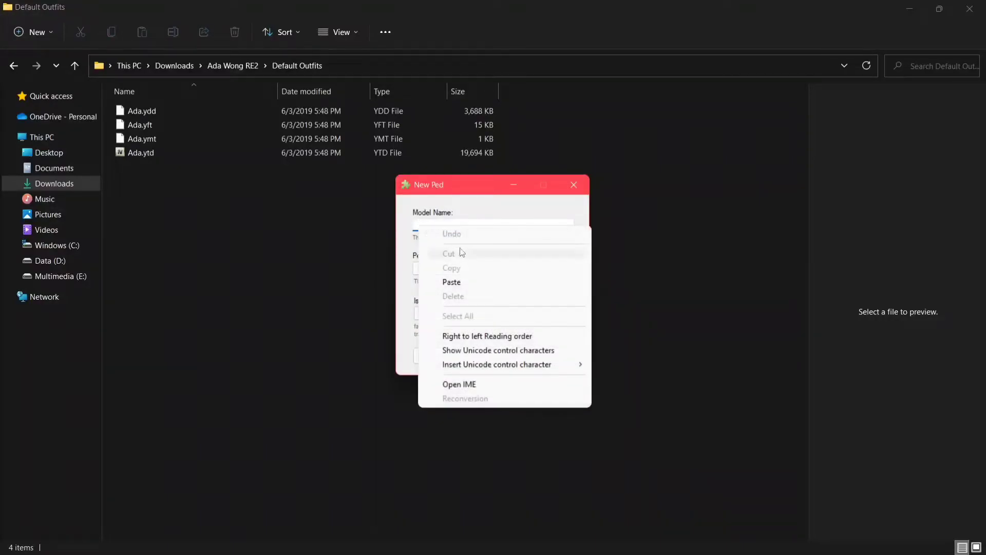
pyautogui.click(452, 282)
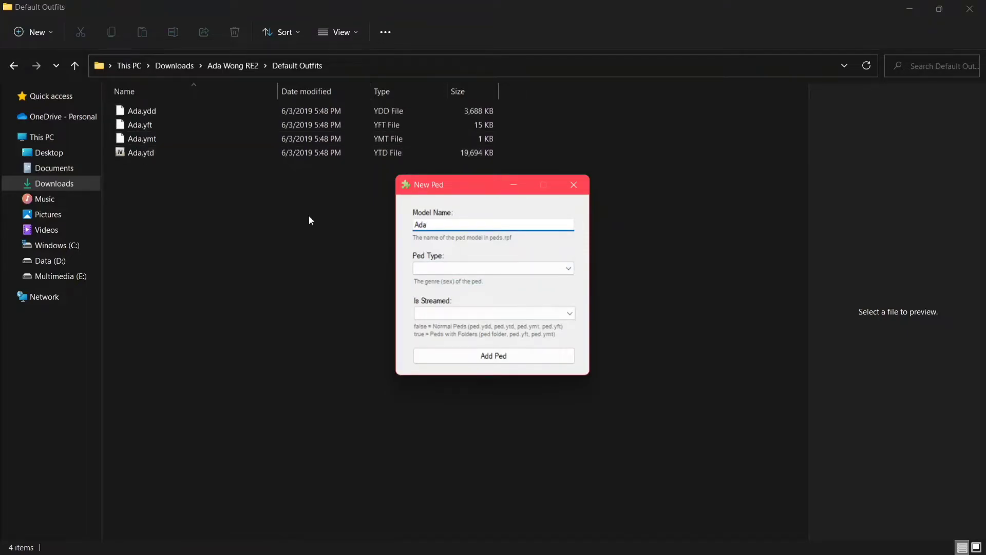
# Step: Set the ped type to Female and Is Streamed to false, and add the ped
pyautogui.click(430, 269)
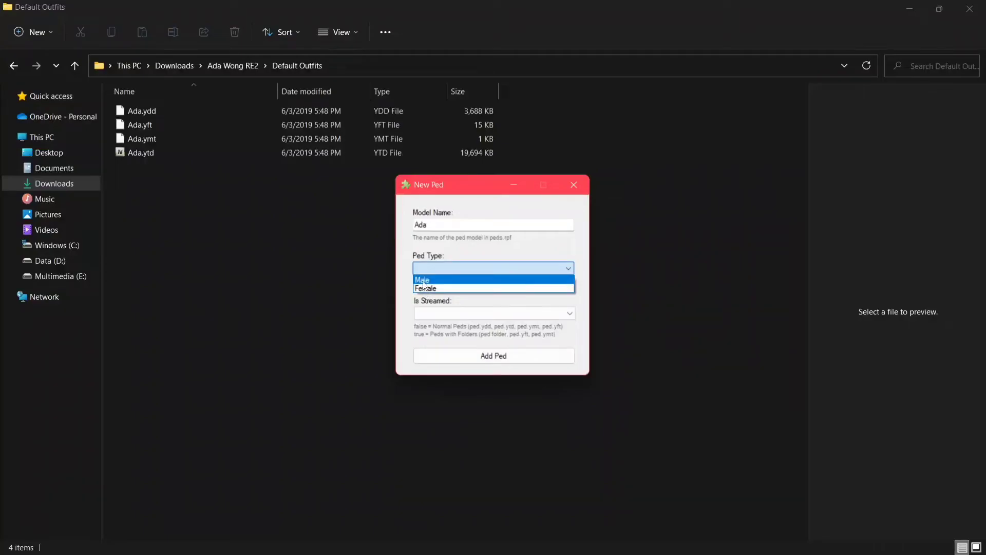
pyautogui.click(427, 290)
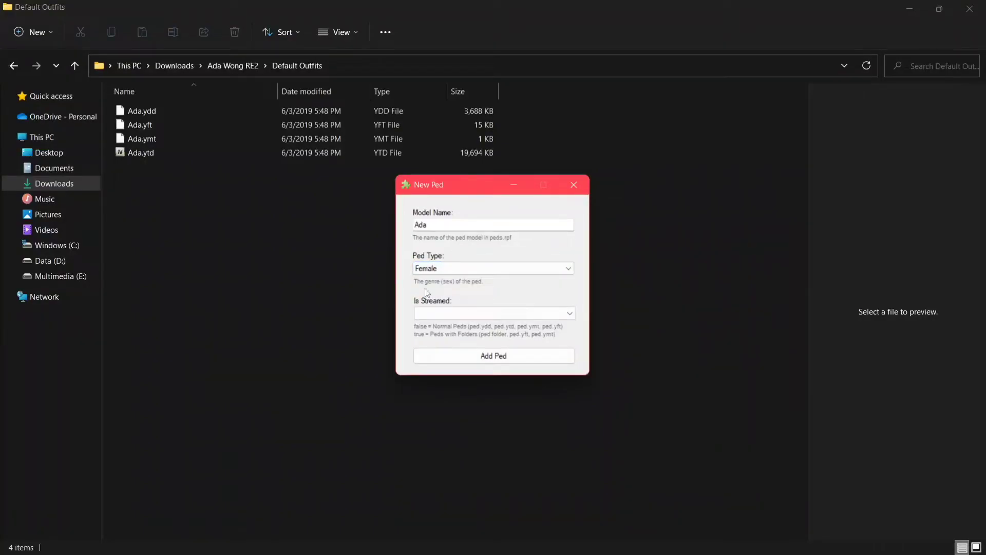
pyautogui.click(462, 313)
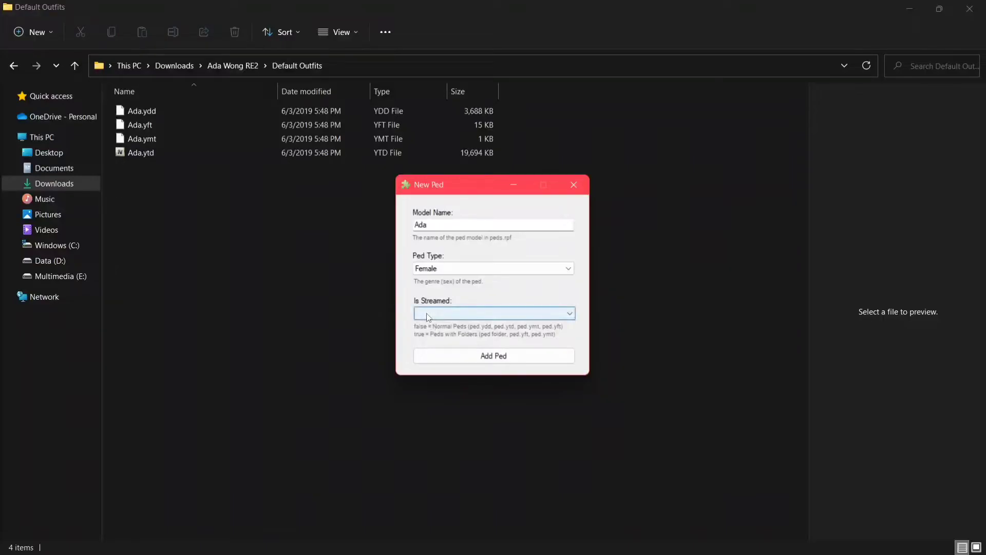
pyautogui.click(454, 314)
pyautogui.click(430, 326)
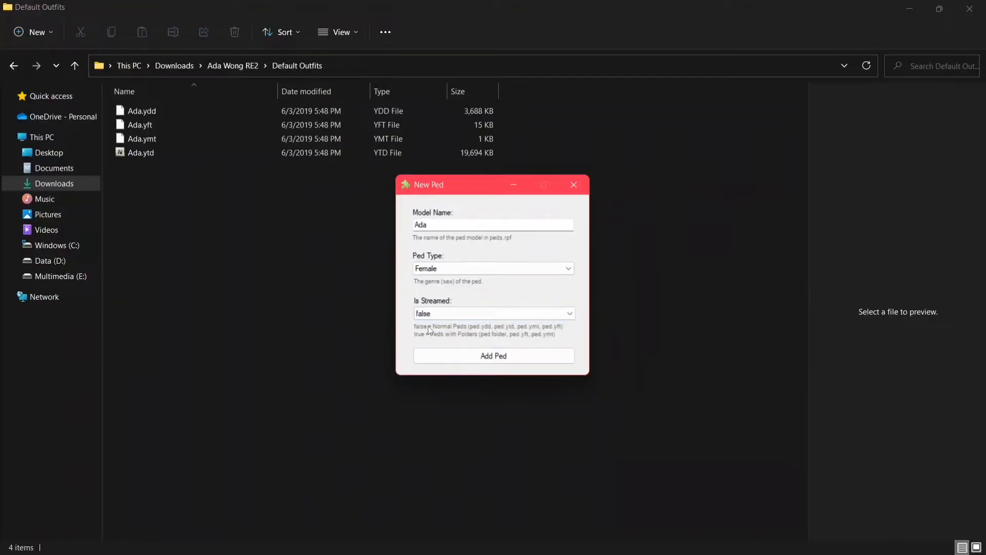
pyautogui.click(475, 357)
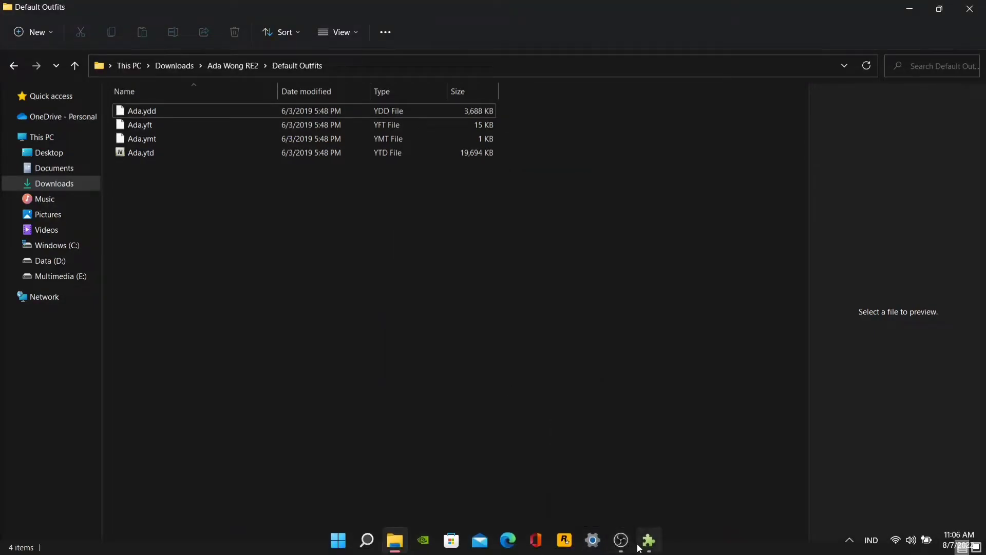
# Step: Rebuild the add-on peds list in AddonPeds Editor and close the editor
pyautogui.click(649, 541)
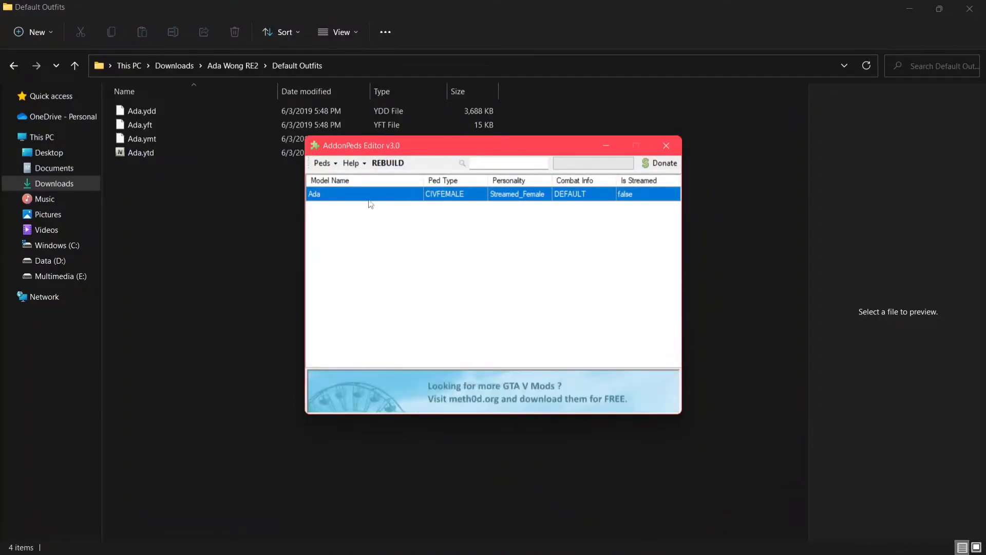
pyautogui.click(383, 164)
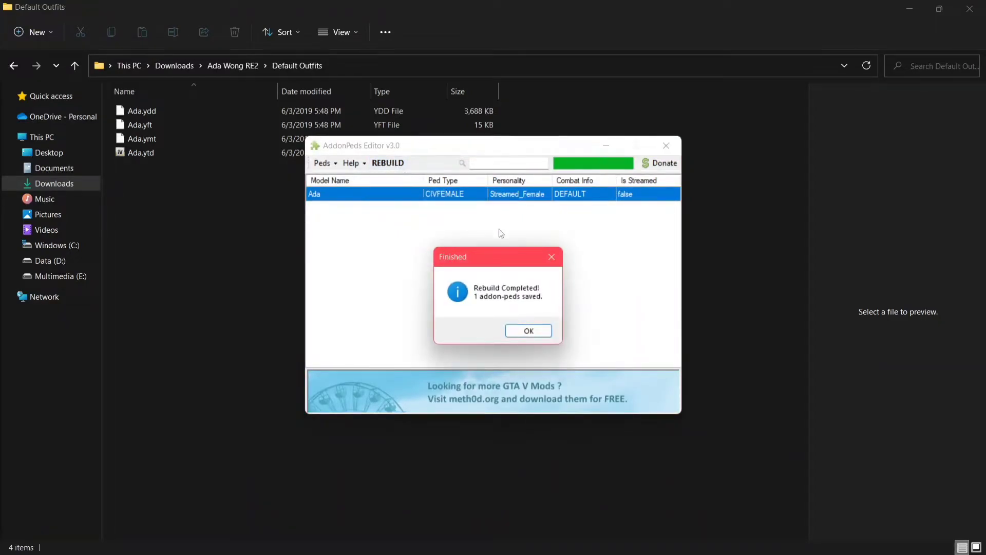
pyautogui.click(523, 331)
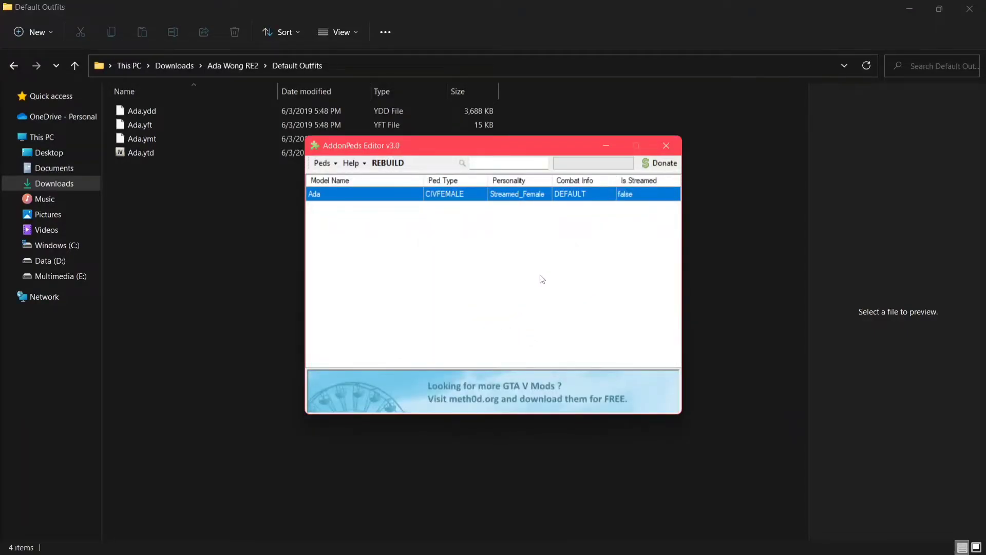
pyautogui.click(664, 146)
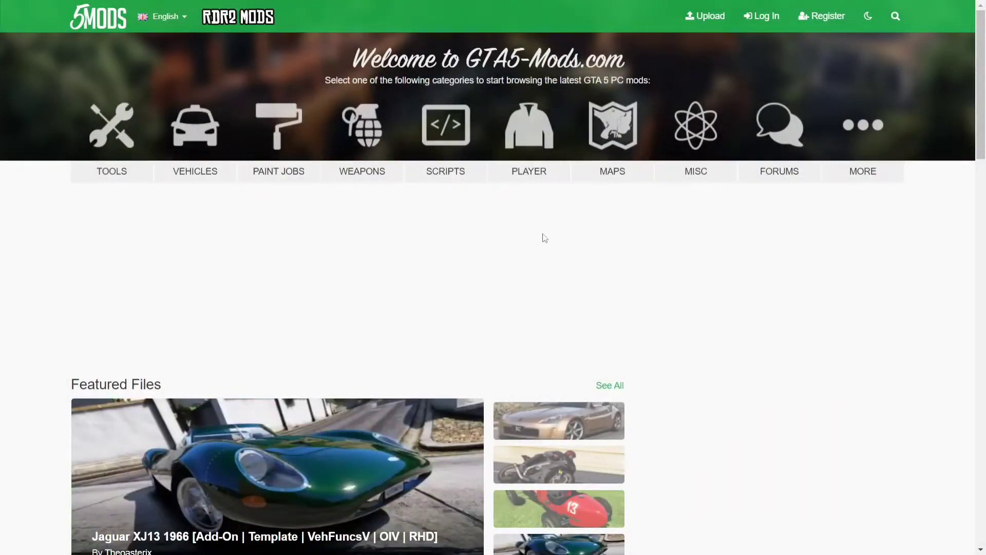
# Step: Browse the Player mods category on GTA5-Mods.com and search the site for negan
pyautogui.click(531, 127)
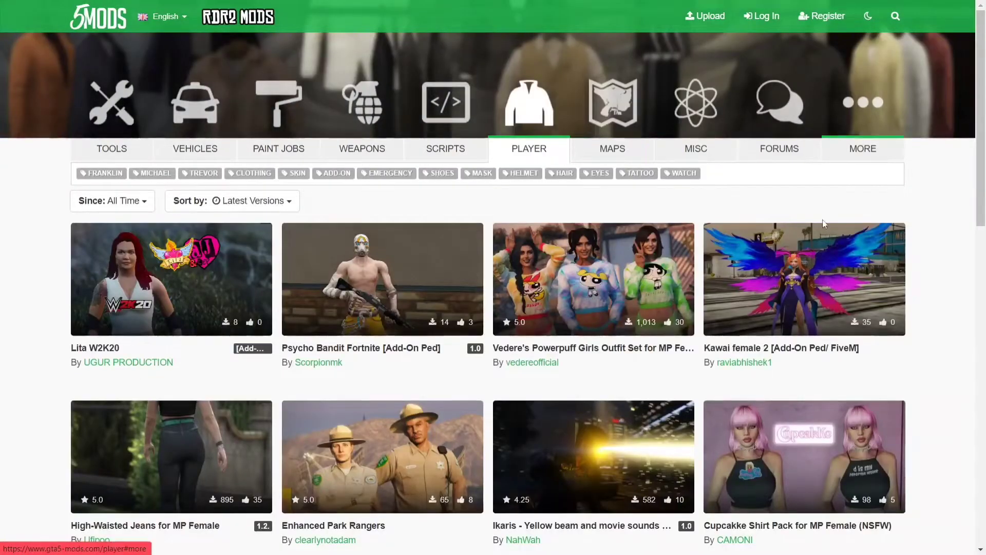
pyautogui.scroll(-13, 836, 197)
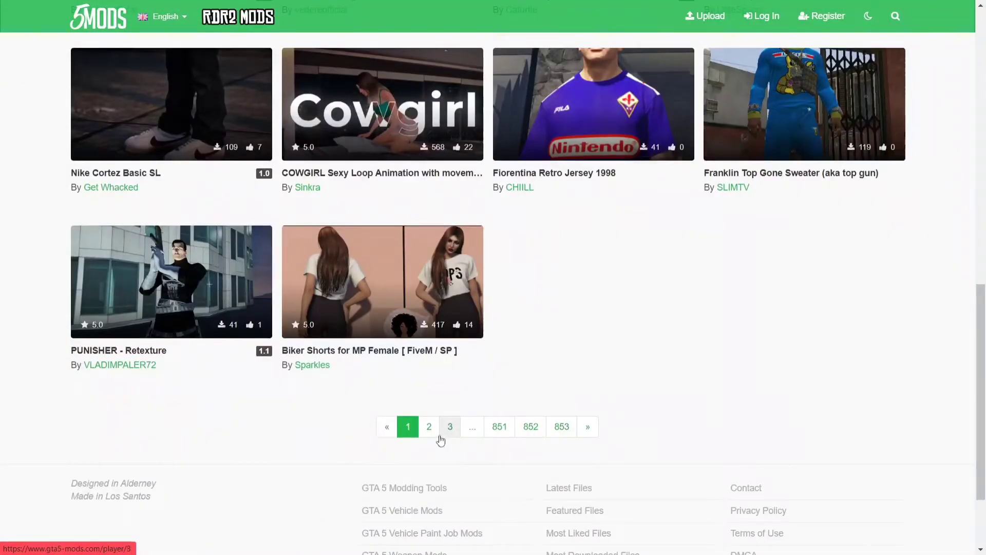
pyautogui.scroll(15, 685, 313)
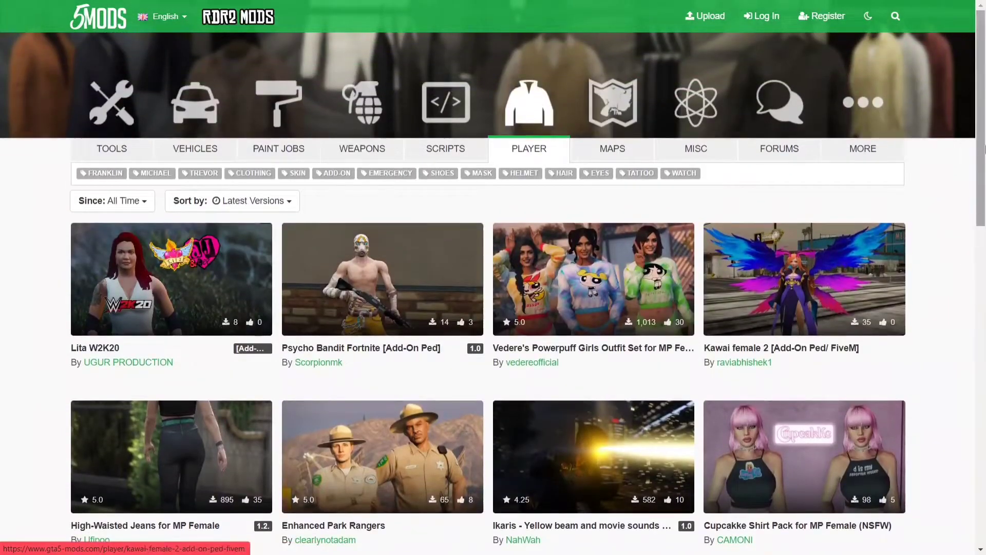
pyautogui.click(895, 16)
pyautogui.click(738, 48)
pyautogui.write('regan')
pyautogui.click(876, 45)
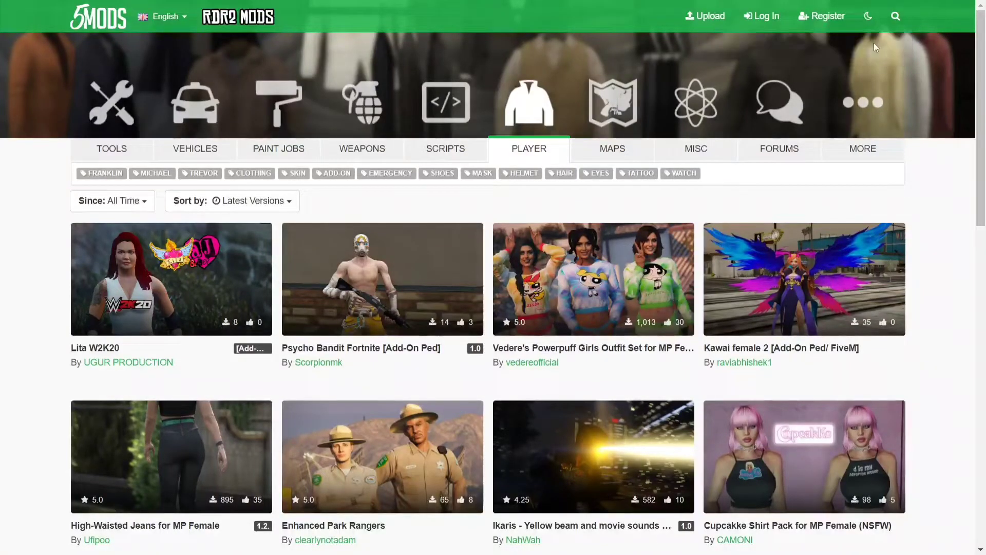
pyautogui.scroll(-5, 456, 291)
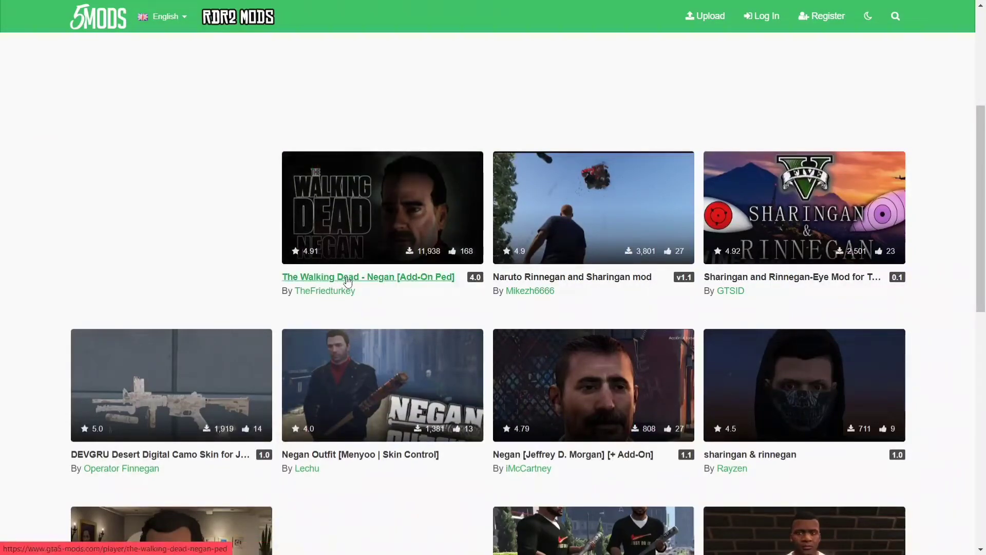
# Step: Download The Walking Dead - Negan [Add-On Ped] 4.0 from its mod page
pyautogui.click(362, 282)
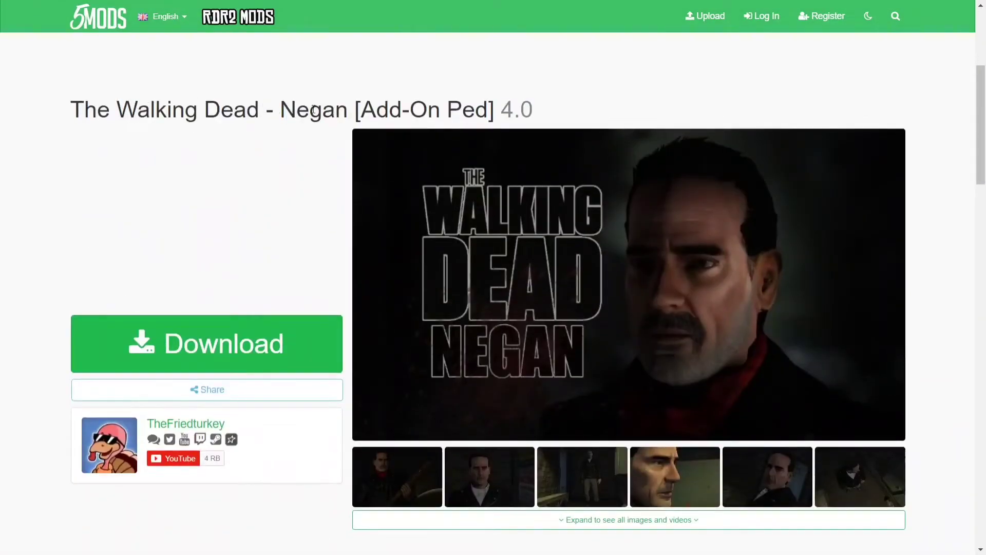
pyautogui.click(248, 340)
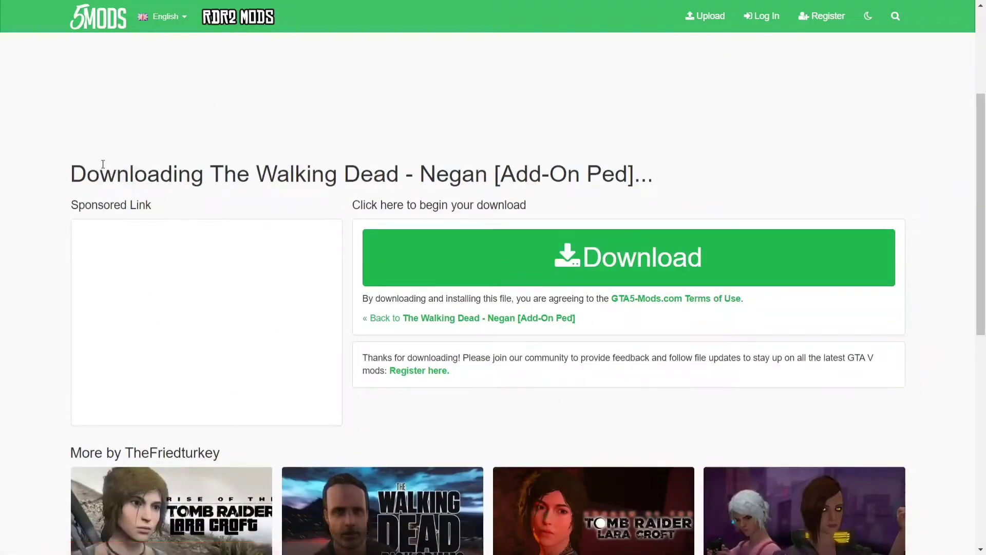
pyautogui.click(559, 264)
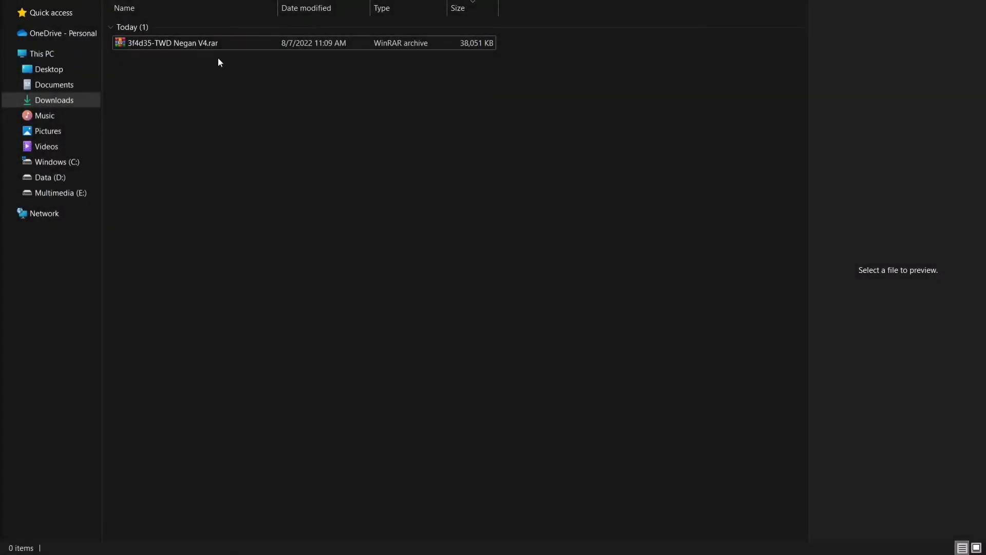
# Step: Extract 3f4d35-TWD Negan V4.rar into the Downloads folder and open the extracted TWD Negan V4 folder
pyautogui.click(189, 45)
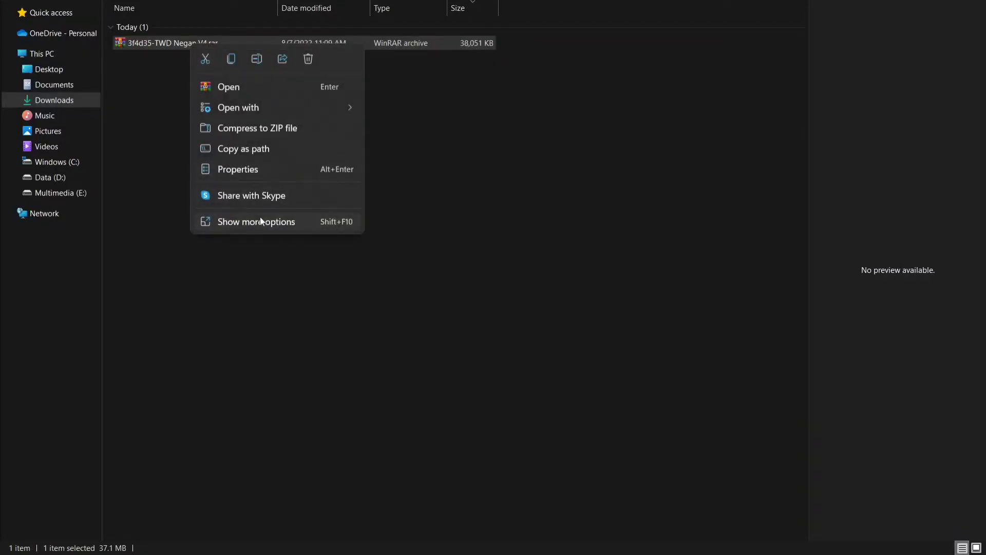
pyautogui.click(254, 225)
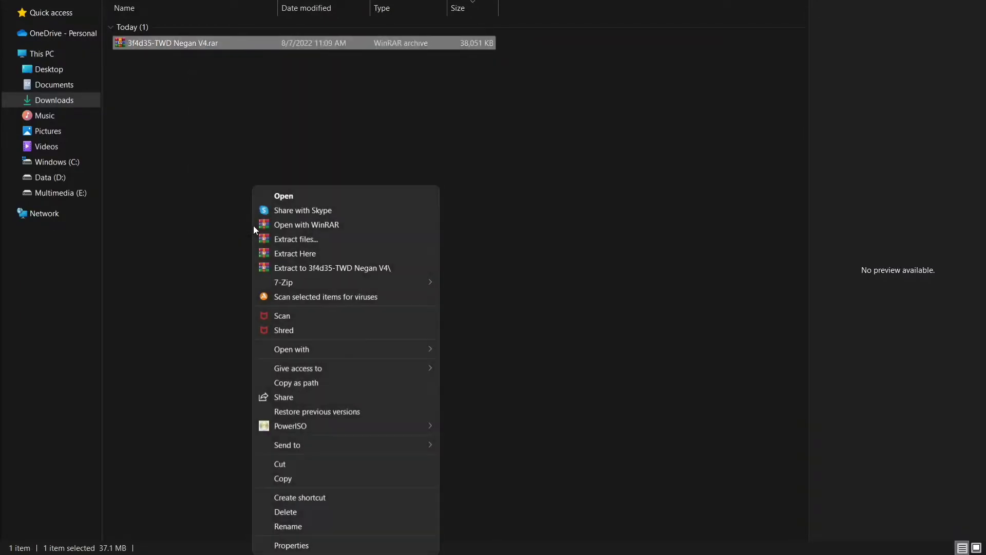
pyautogui.click(297, 255)
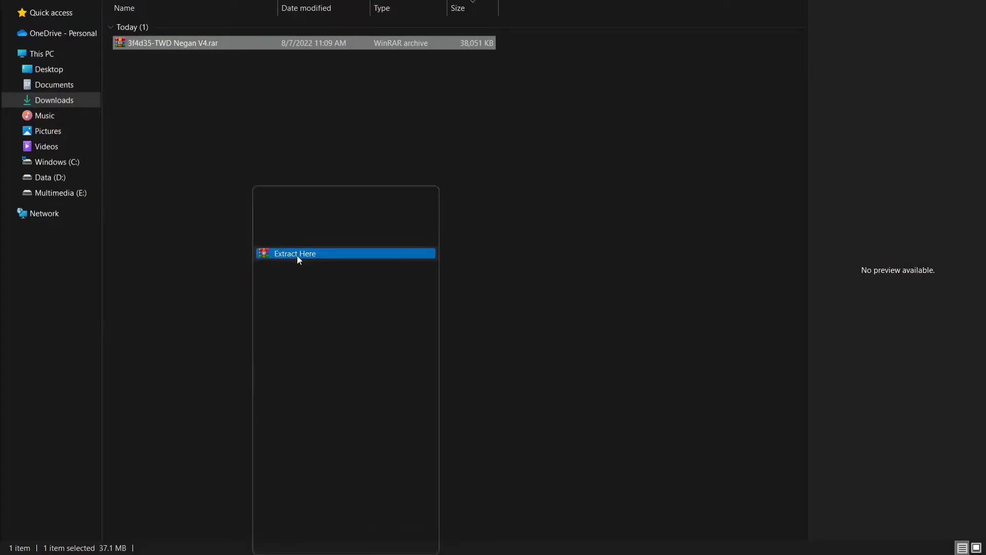
pyautogui.click(248, 235)
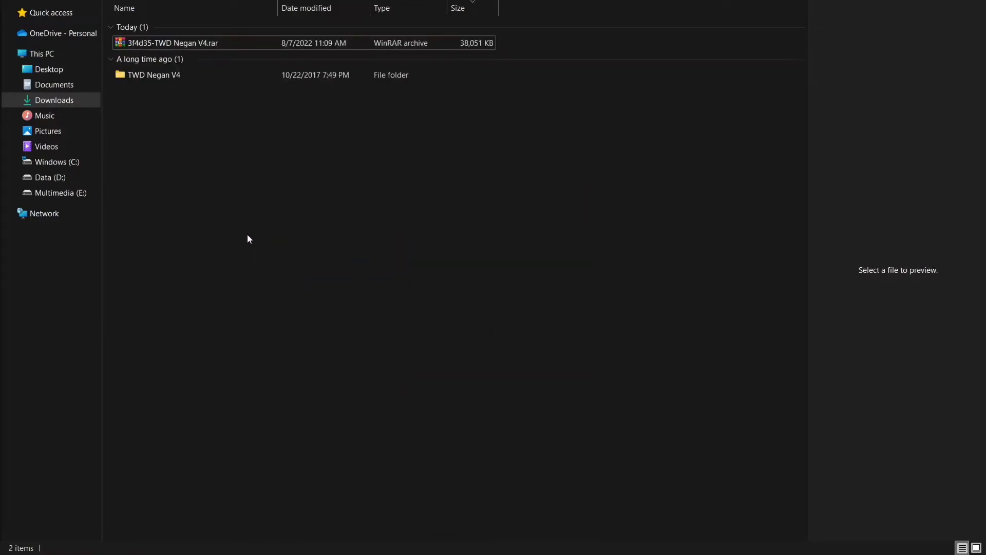
pyautogui.doubleClick(165, 75)
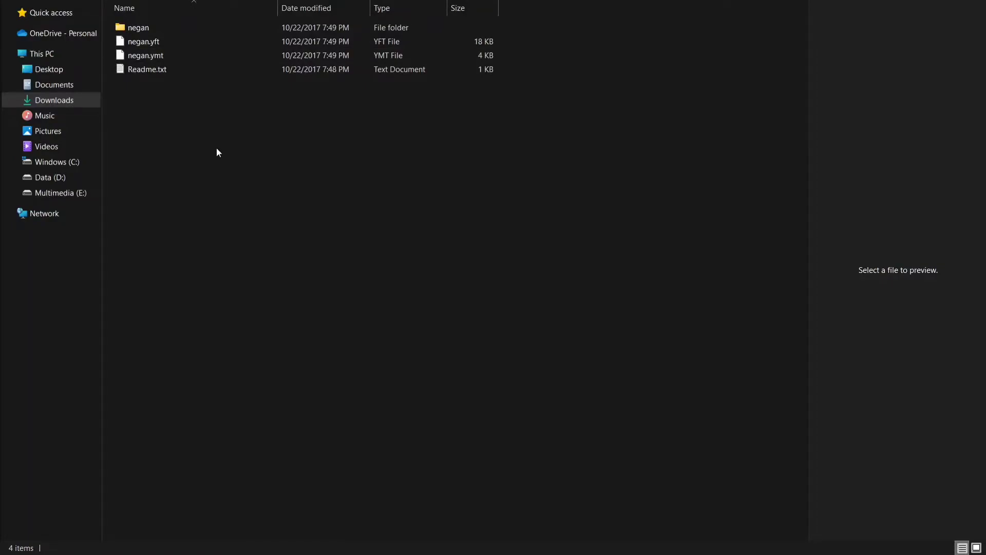
# Step: Switch to OpenIV, open the Windows version of Grand Theft Auto V and enable edit mode
pyautogui.press('super+Up')
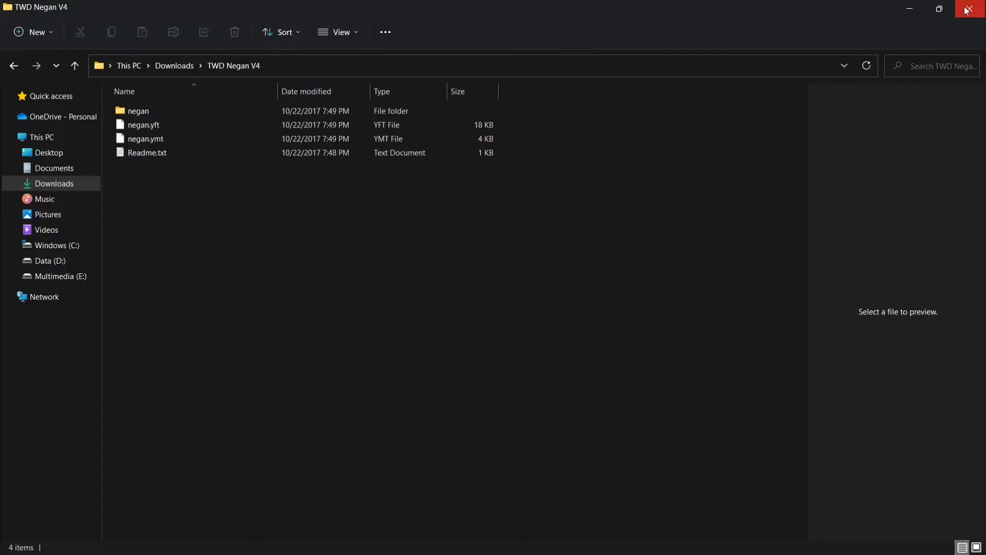
pyautogui.click(908, 8)
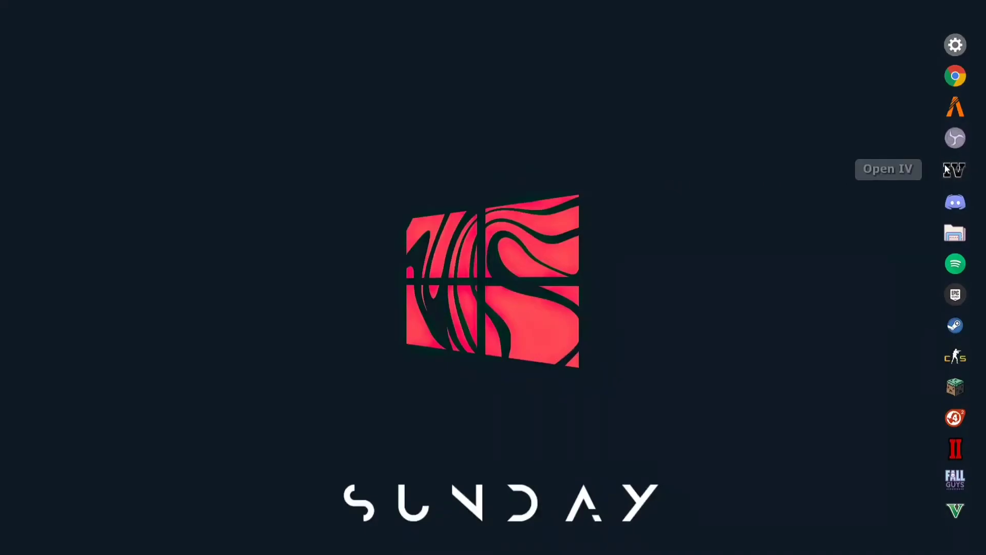
pyautogui.moveTo(954, 170); pyautogui.dragTo(933, 175)
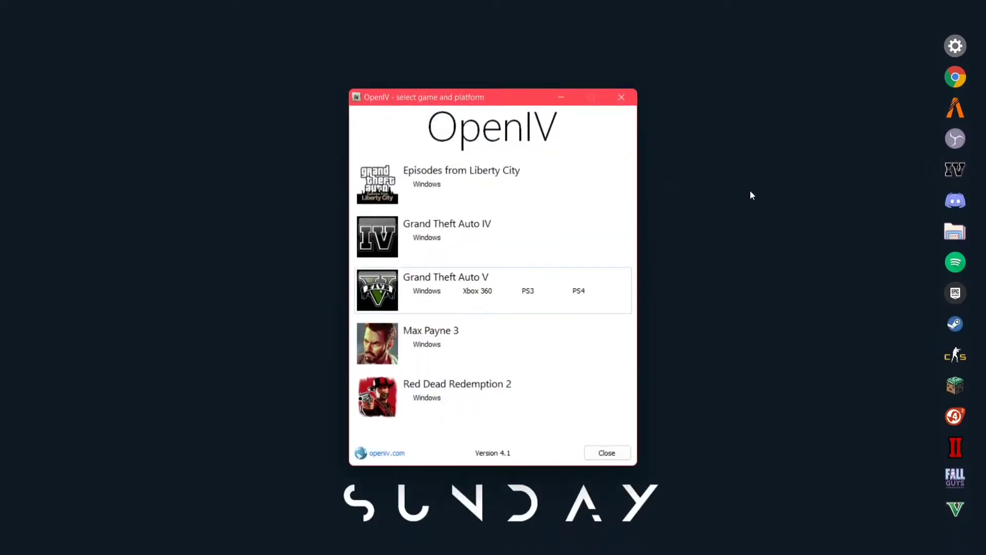
pyautogui.click(415, 279)
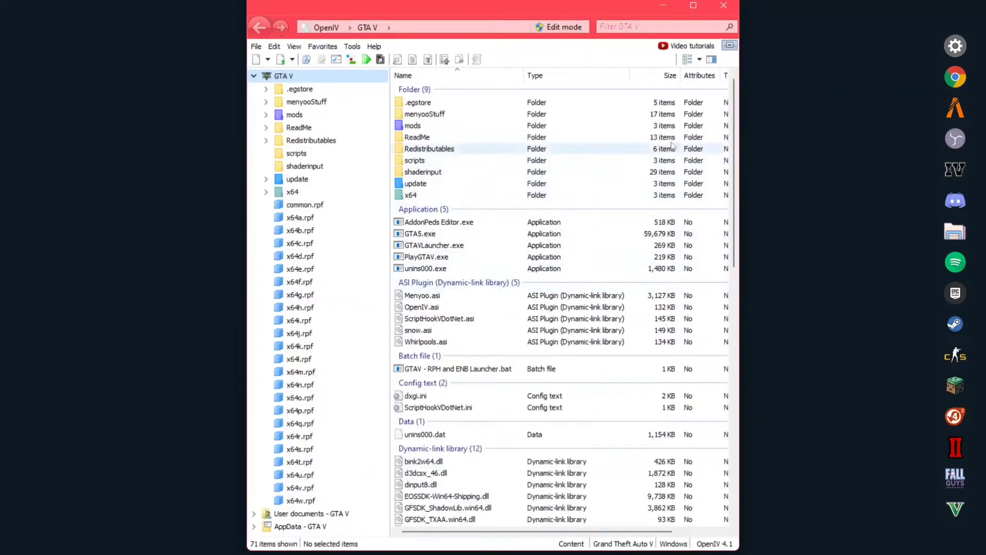
pyautogui.click(693, 5)
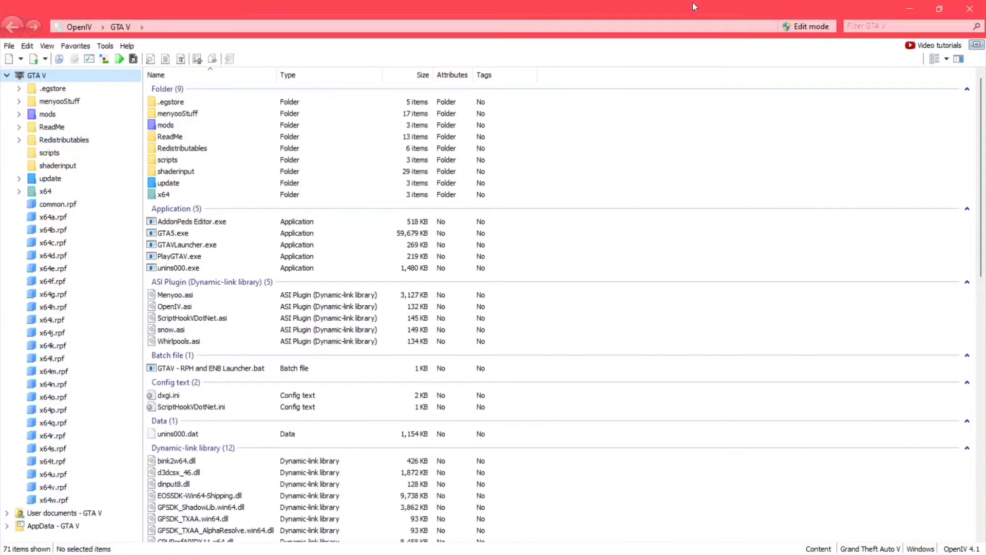
pyautogui.click(803, 28)
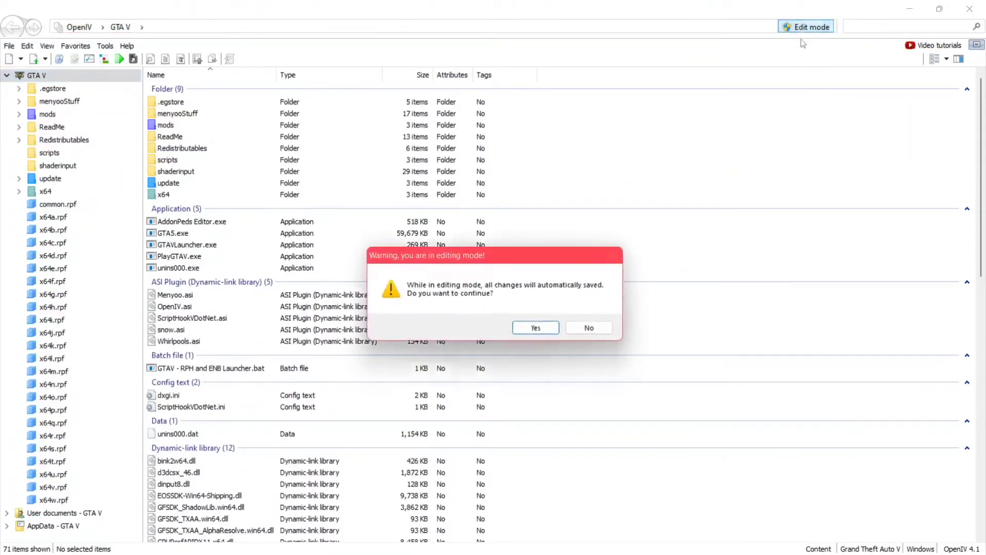
pyautogui.click(536, 329)
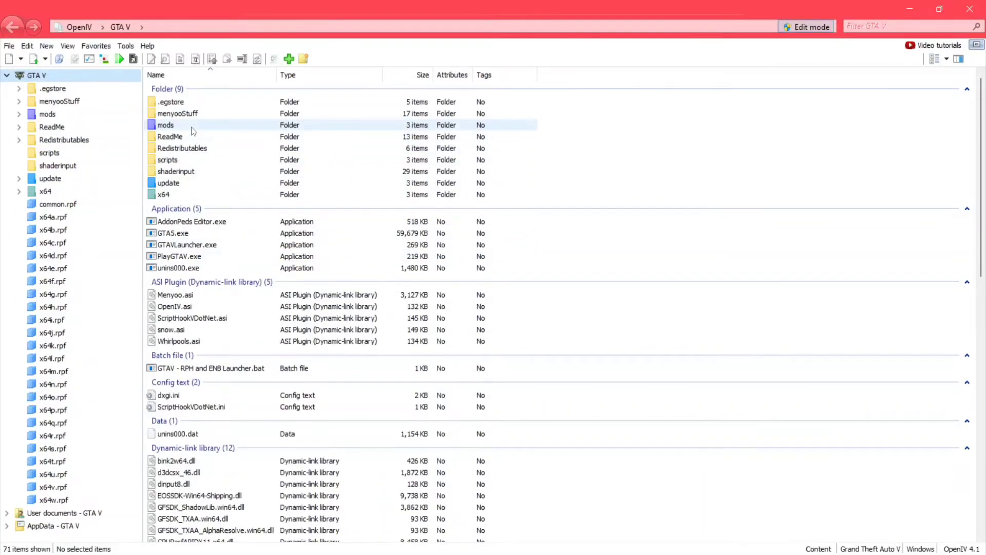
# Step: Open the archive mods/update/x64/dlcpacks/addonpeds/dlc.rpf/peds.rpf
pyautogui.click(170, 127)
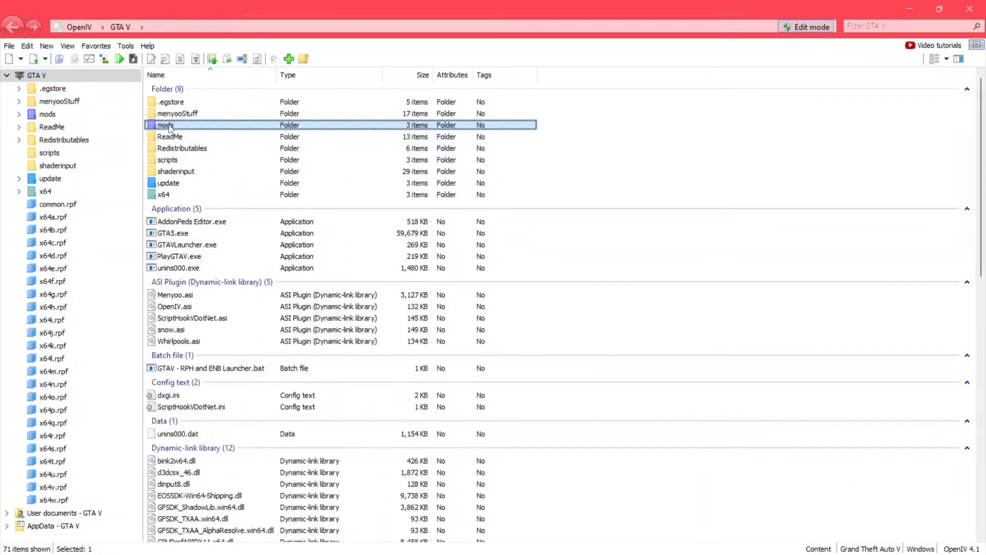
pyautogui.doubleClick(170, 127)
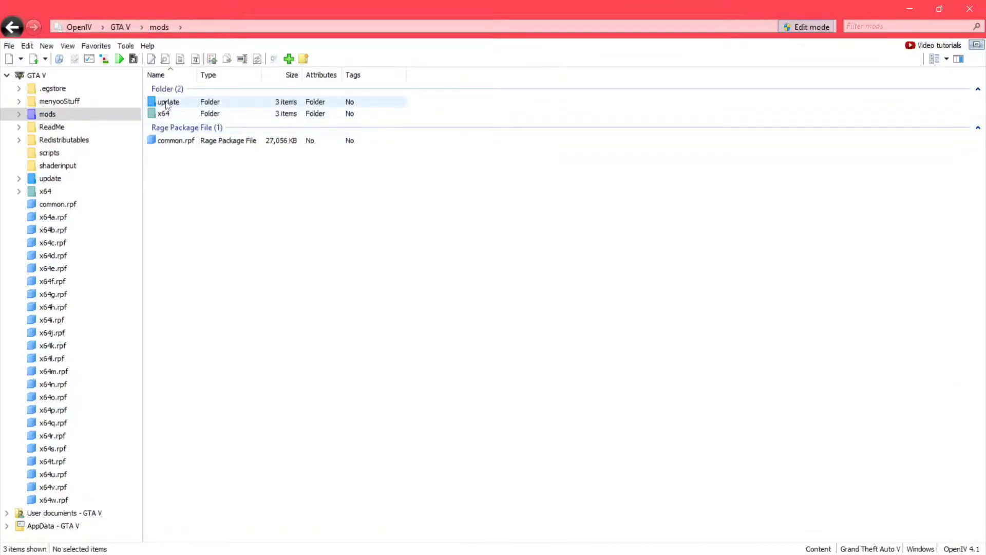
pyautogui.doubleClick(166, 103)
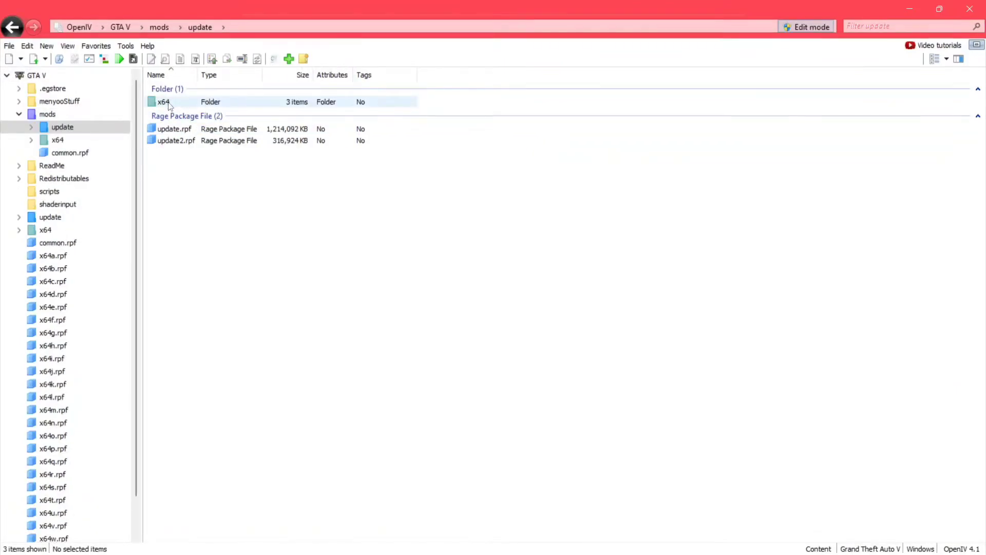
pyautogui.doubleClick(169, 103)
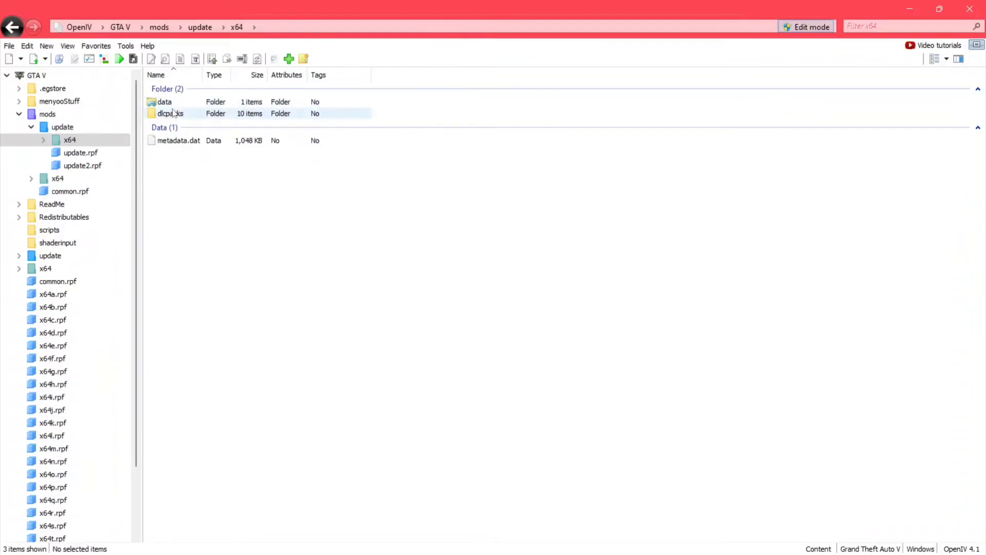
pyautogui.doubleClick(175, 114)
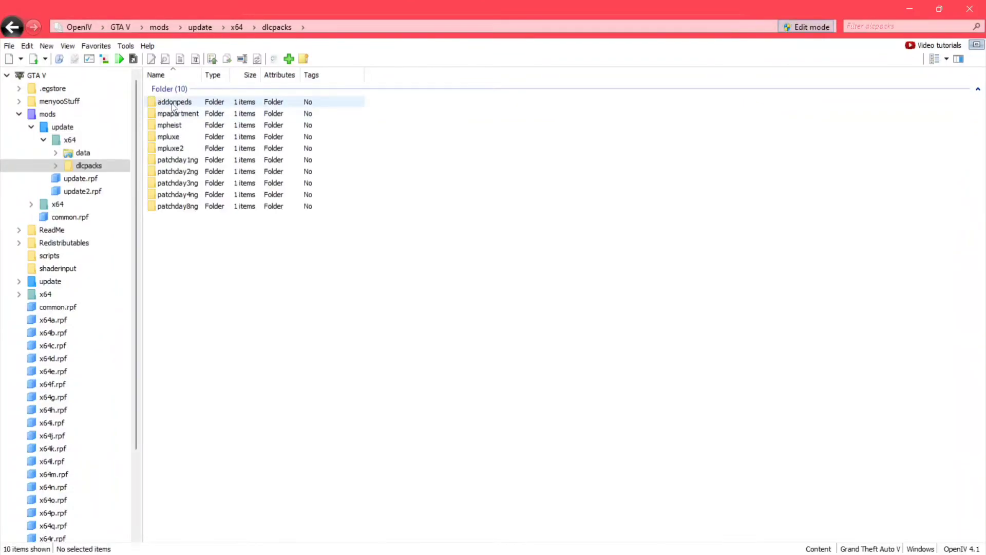
pyautogui.doubleClick(174, 103)
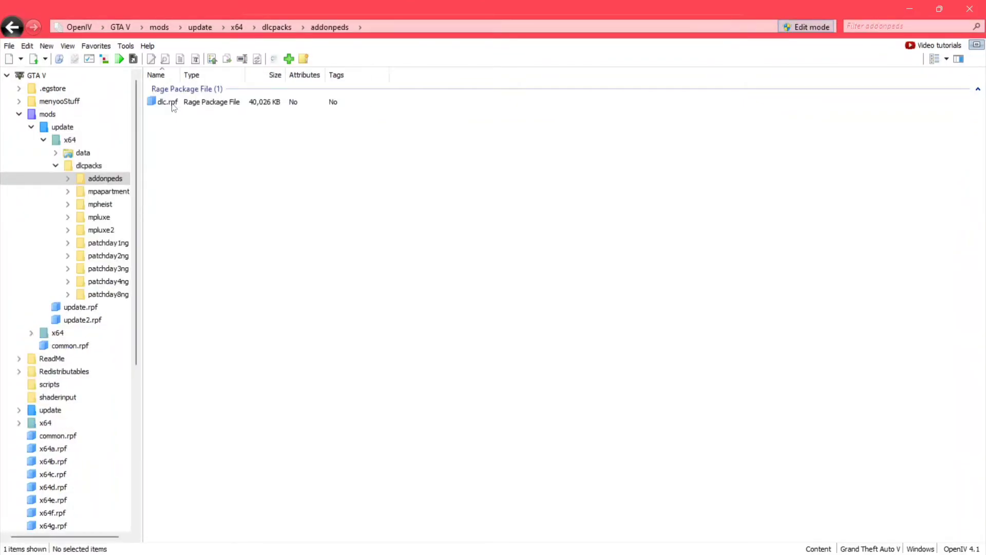
pyautogui.doubleClick(170, 102)
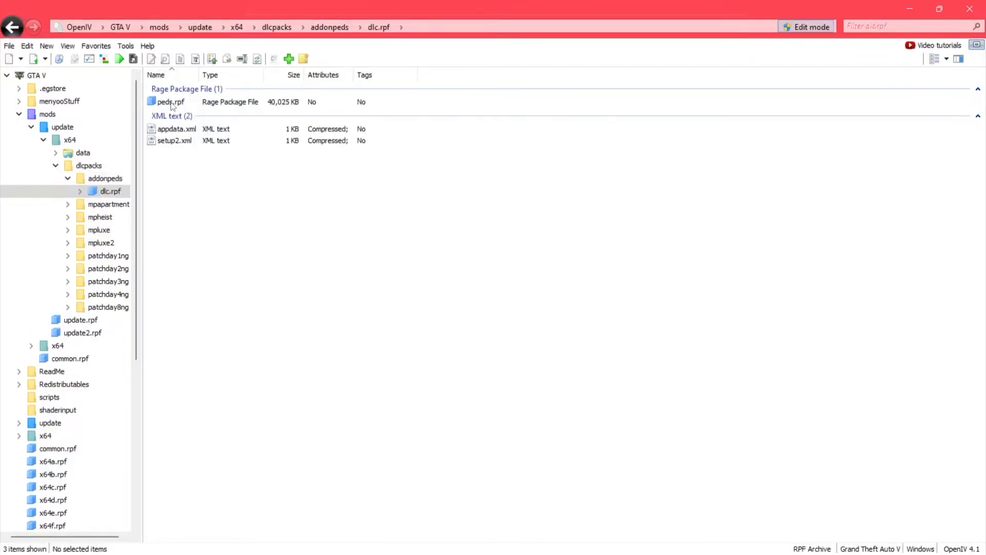
pyautogui.doubleClick(171, 102)
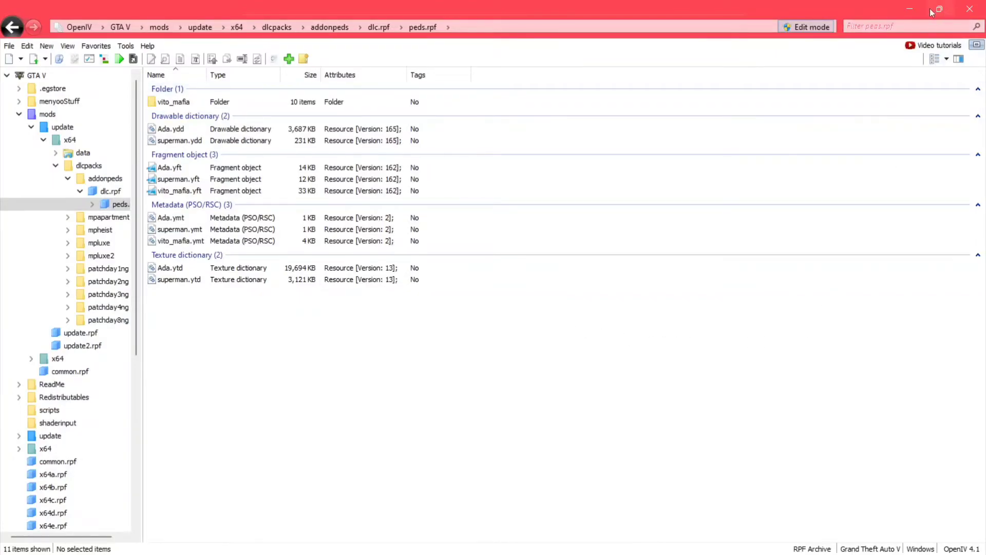
# Step: Place OpenIV and the TWD Negan V4 folder side by side and copy the negan folder, negan.yft and negan.ymt into peds.rpf
pyautogui.moveTo(935, 11)
pyautogui.click(899, 44)
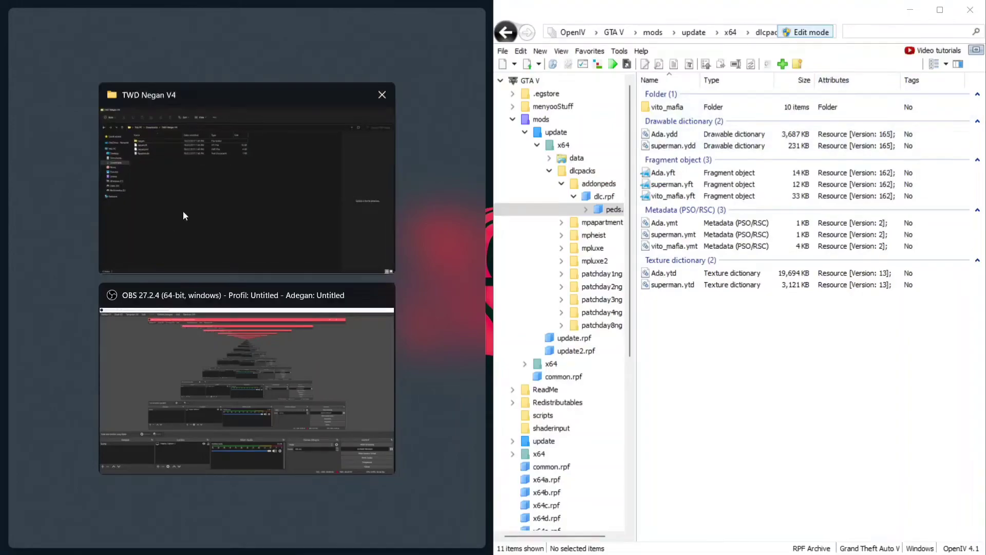
pyautogui.click(185, 216)
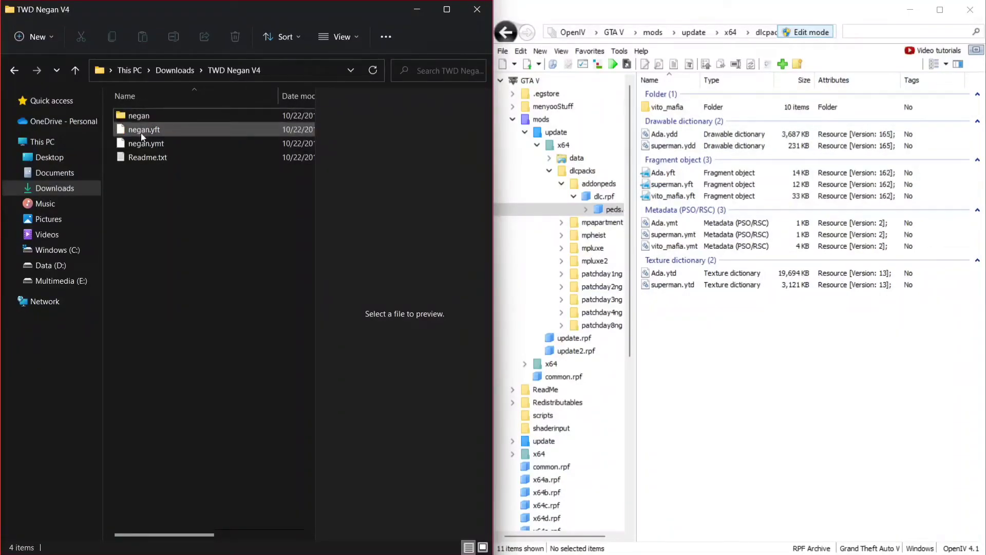
pyautogui.click(149, 115)
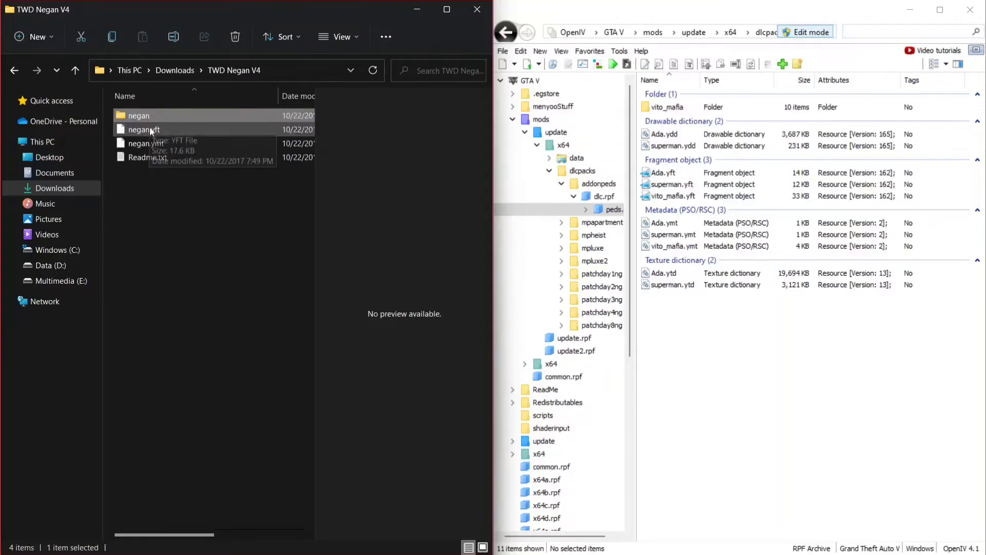
pyautogui.keyDown('ctrl'); pyautogui.click(149, 129); pyautogui.keyUp('ctrl')
pyautogui.keyDown('ctrl'); pyautogui.click(155, 146); pyautogui.keyUp('ctrl')
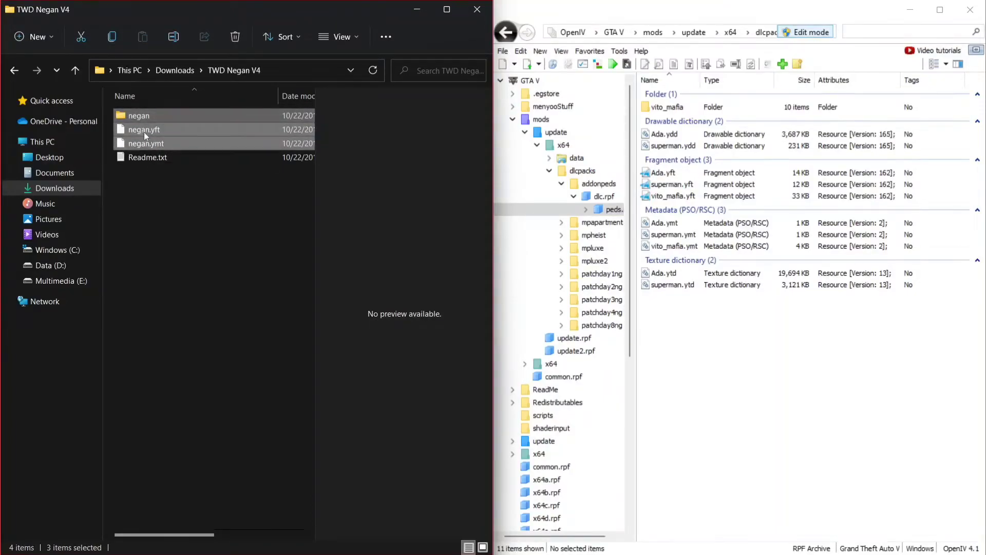
pyautogui.moveTo(140, 130); pyautogui.dragTo(774, 174)
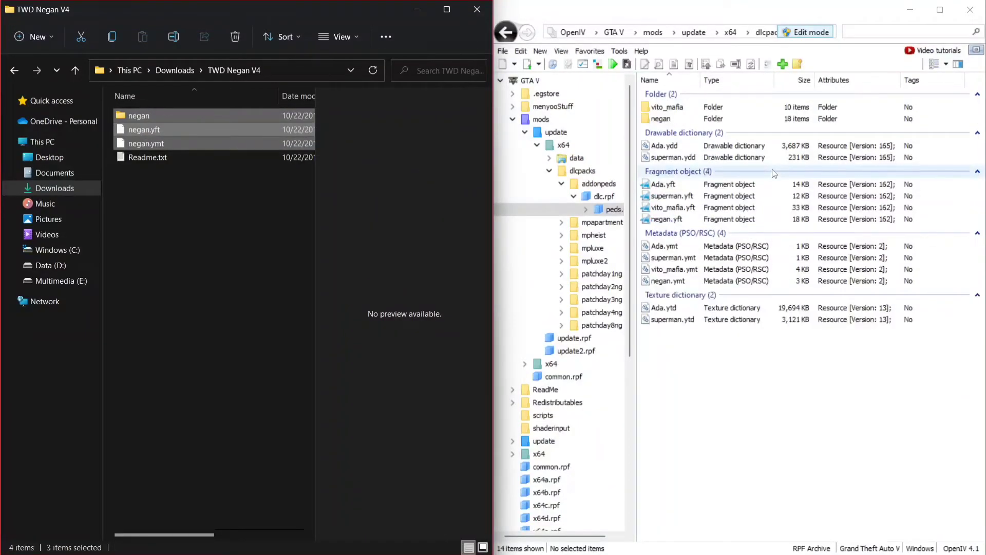
# Step: Check the added negan items in peds.rpf, turn off edit mode and close both OpenIV and the TWD Negan V4 folder
pyautogui.click(663, 119)
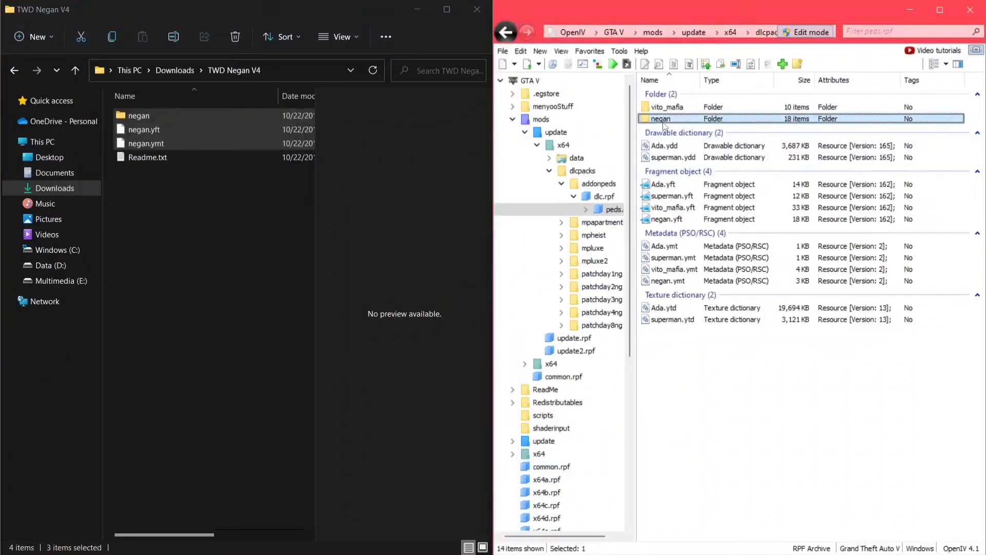
pyautogui.click(673, 219)
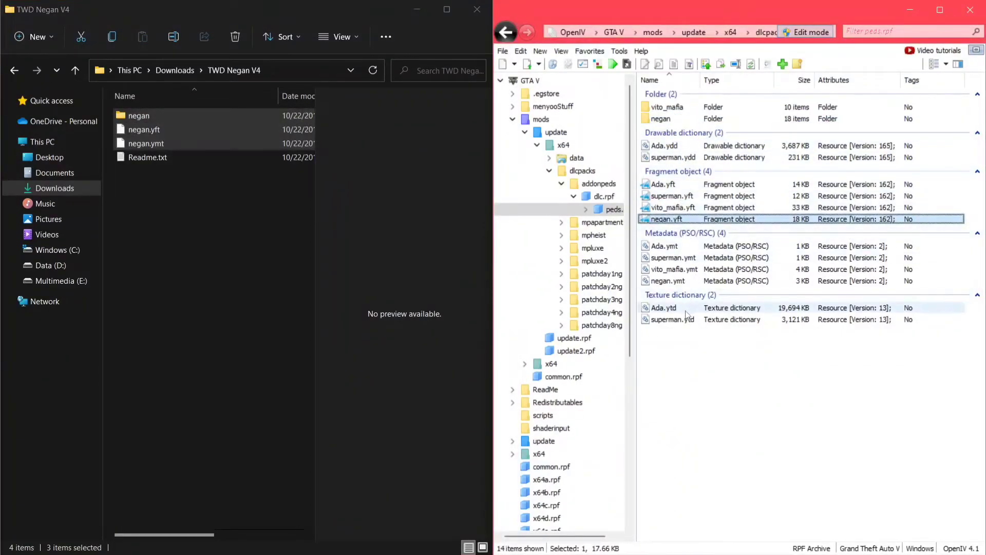
pyautogui.click(673, 284)
pyautogui.click(746, 398)
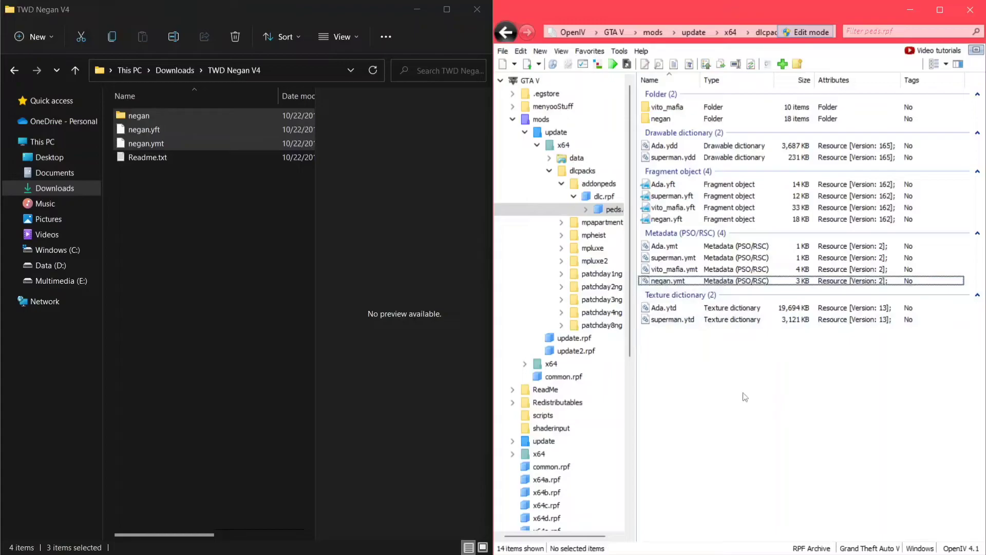
pyautogui.click(817, 32)
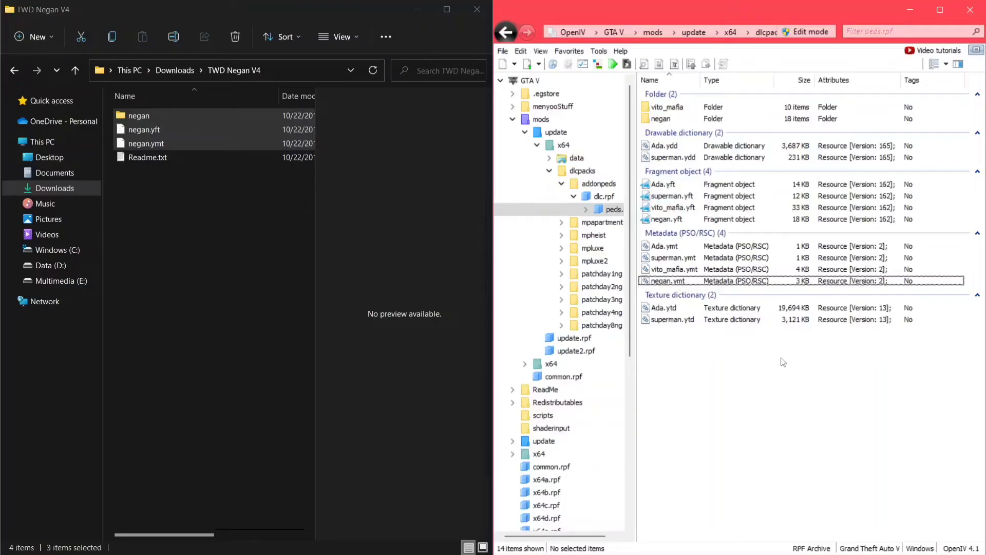
pyautogui.click(970, 10)
pyautogui.click(478, 9)
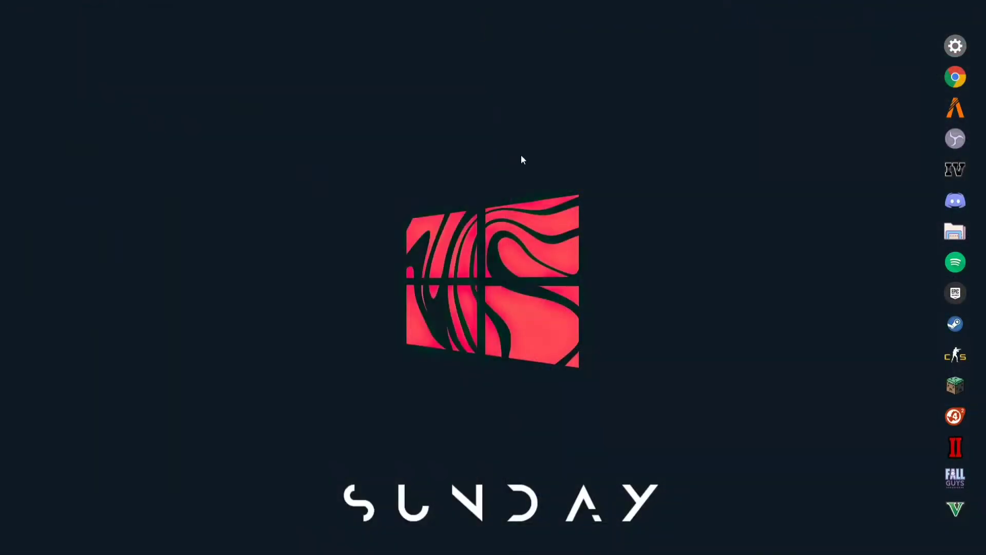
# Step: Switch to File Explorer and open the GTAV folder inside Games on the Multimedia (E:) drive
pyautogui.moveTo(399, 552)
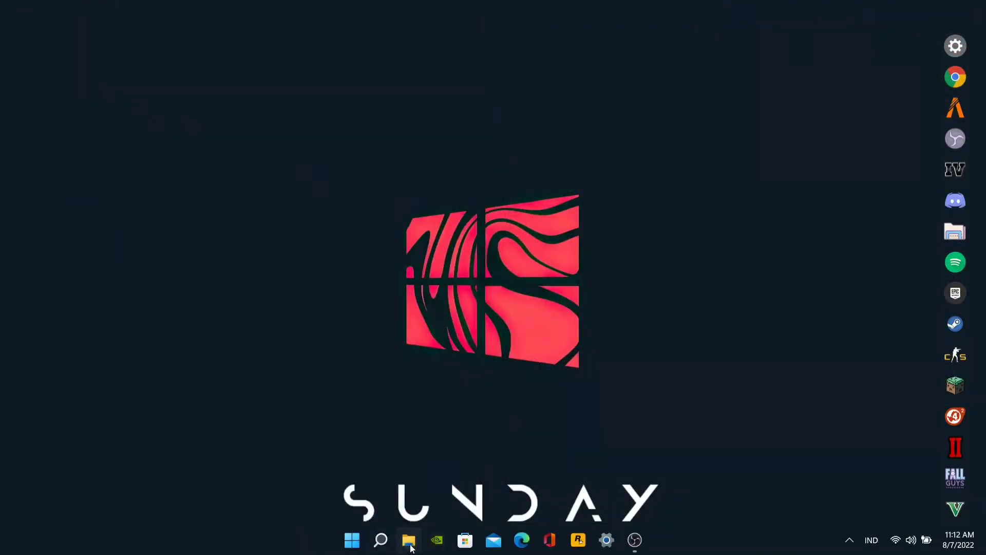
pyautogui.click(410, 547)
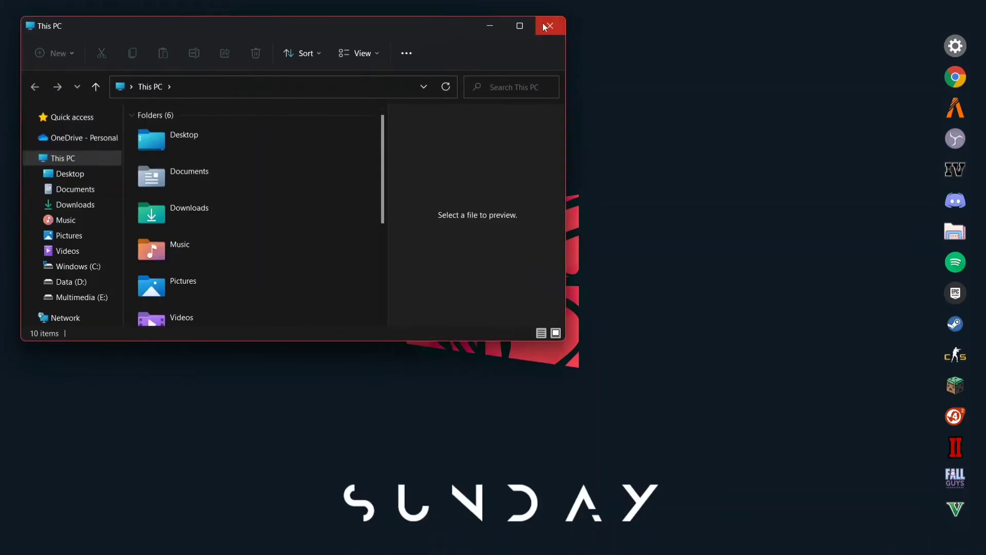
pyautogui.click(519, 25)
pyautogui.click(45, 185)
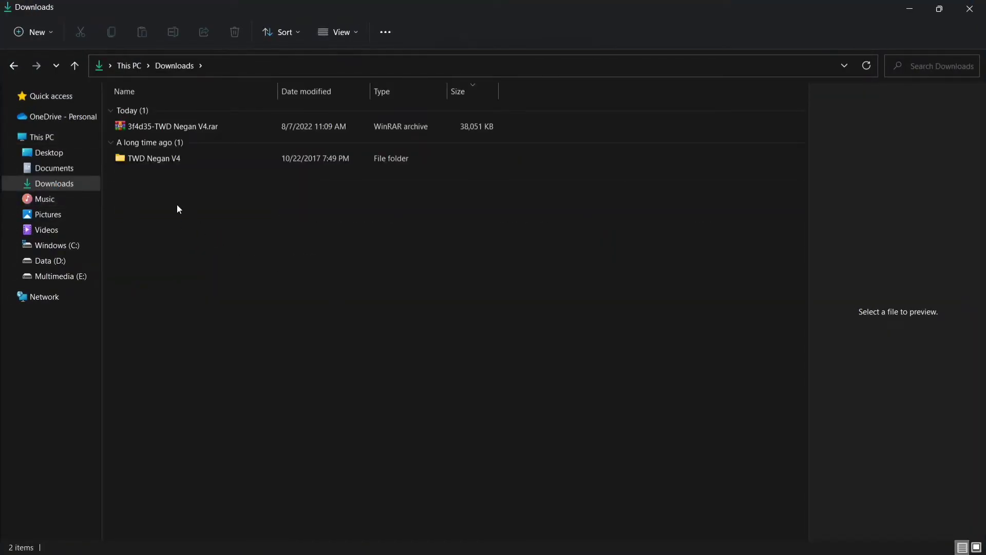
pyautogui.click(58, 138)
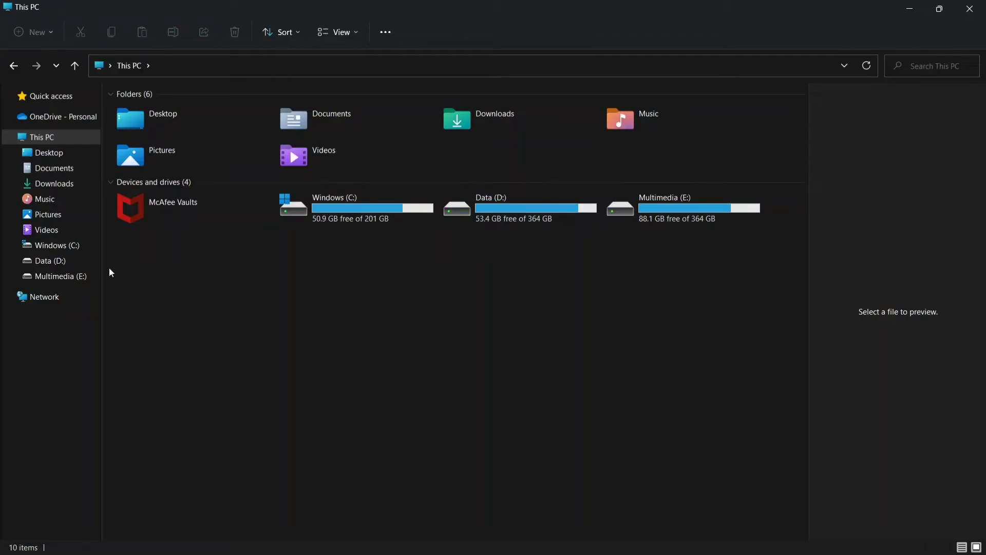
pyautogui.click(58, 279)
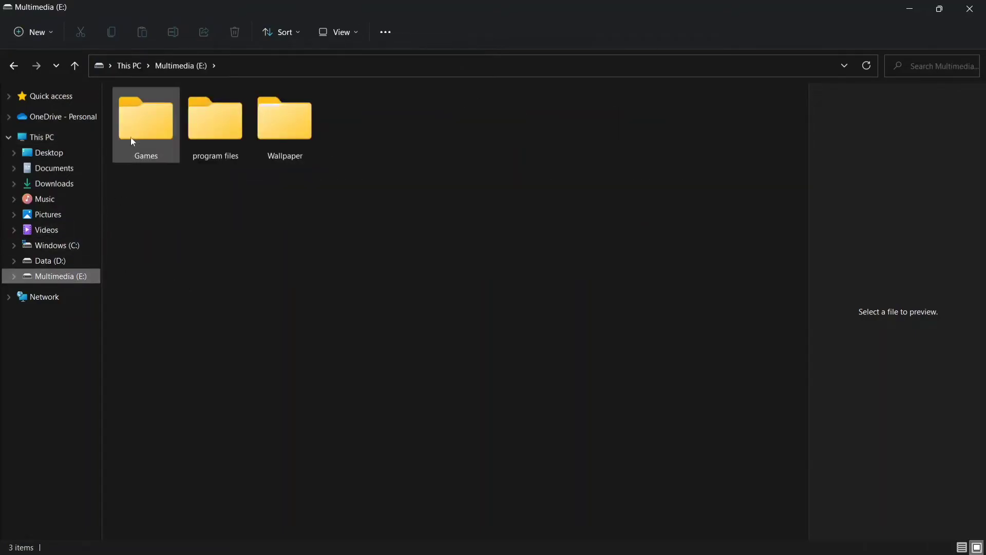
pyautogui.doubleClick(134, 127)
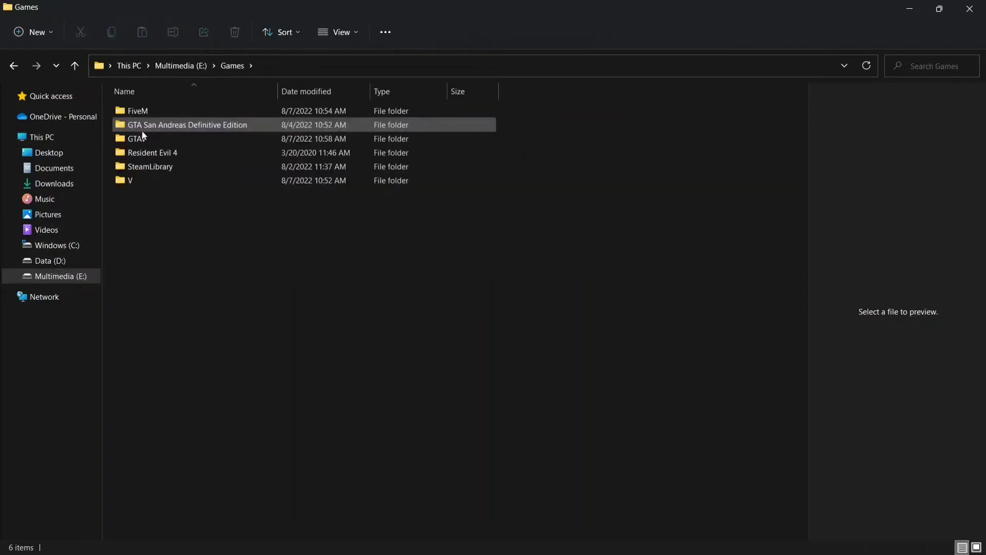
pyautogui.doubleClick(137, 137)
pyautogui.click(612, 196)
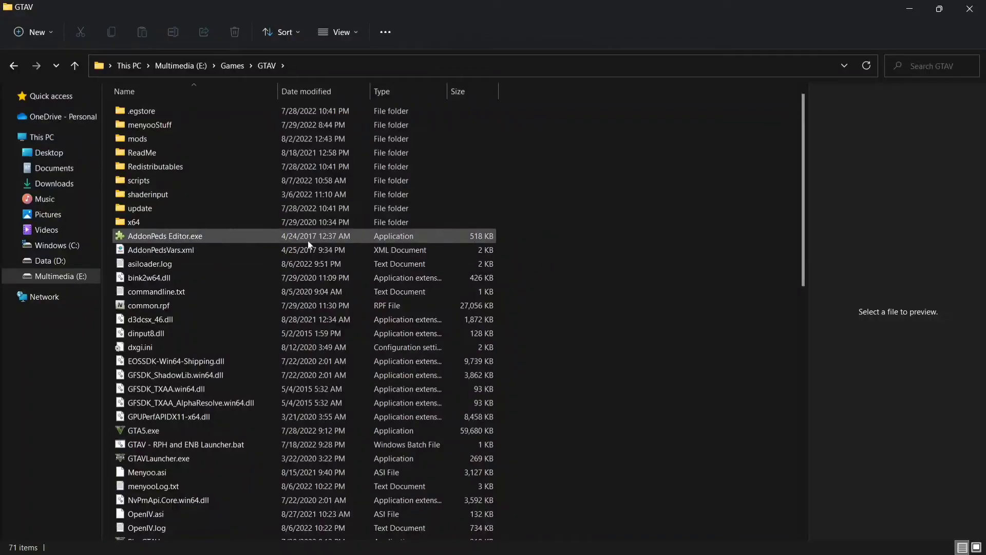
# Step: Run AddonPeds Editor.exe from the GTAV folder as administrator
pyautogui.click(149, 237)
pyautogui.rightClick(149, 238)
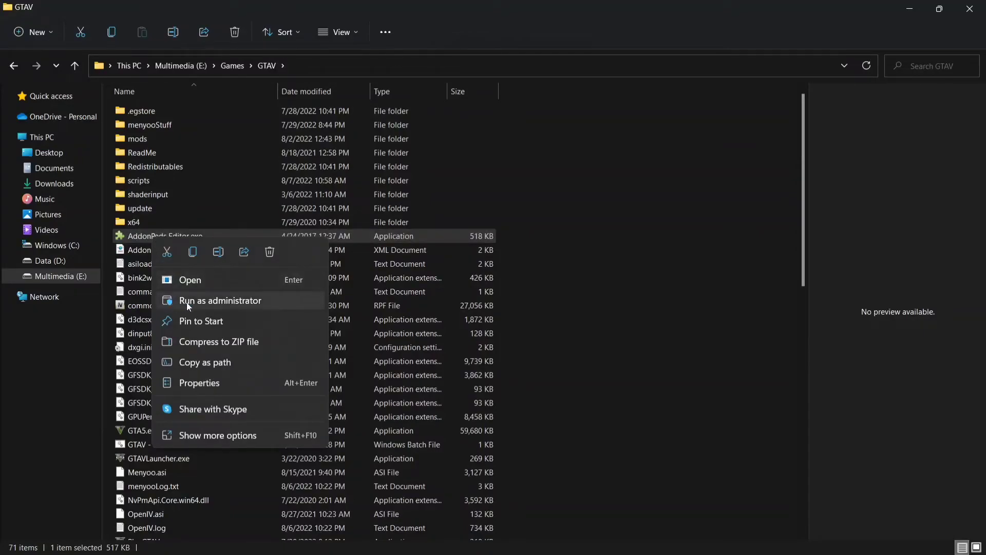
pyautogui.click(224, 302)
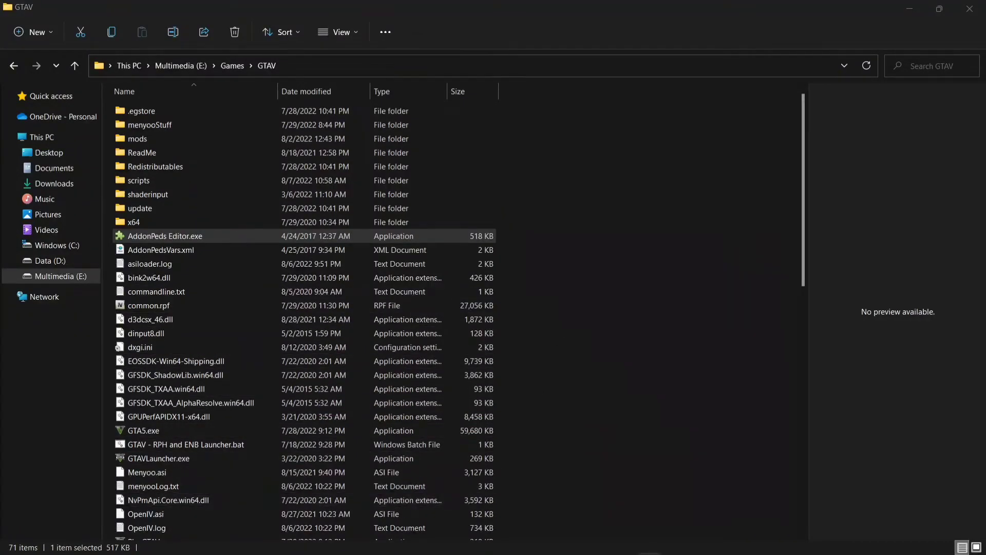
pyautogui.moveTo(601, 551)
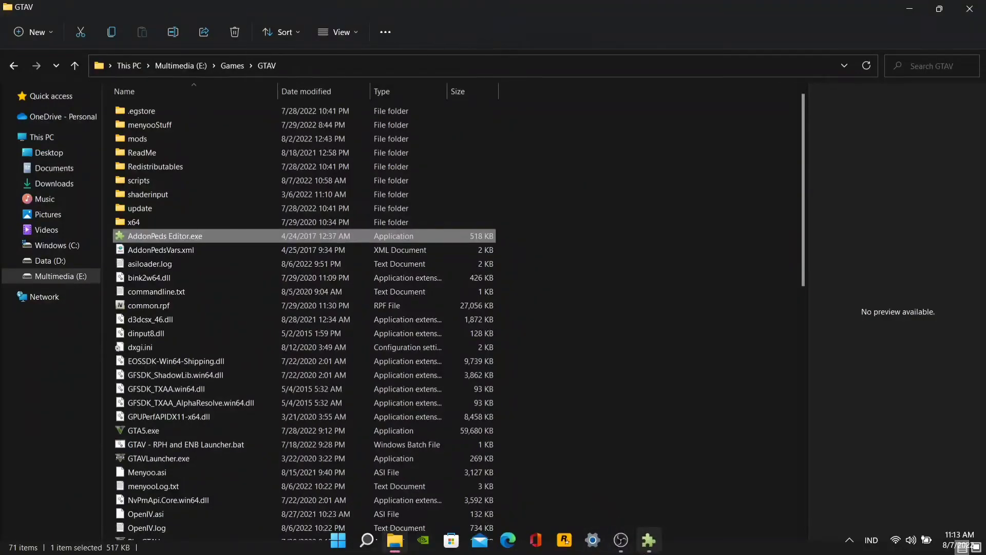
# Step: Switch to AddonPeds Editor and start a new ped entry
pyautogui.click(649, 540)
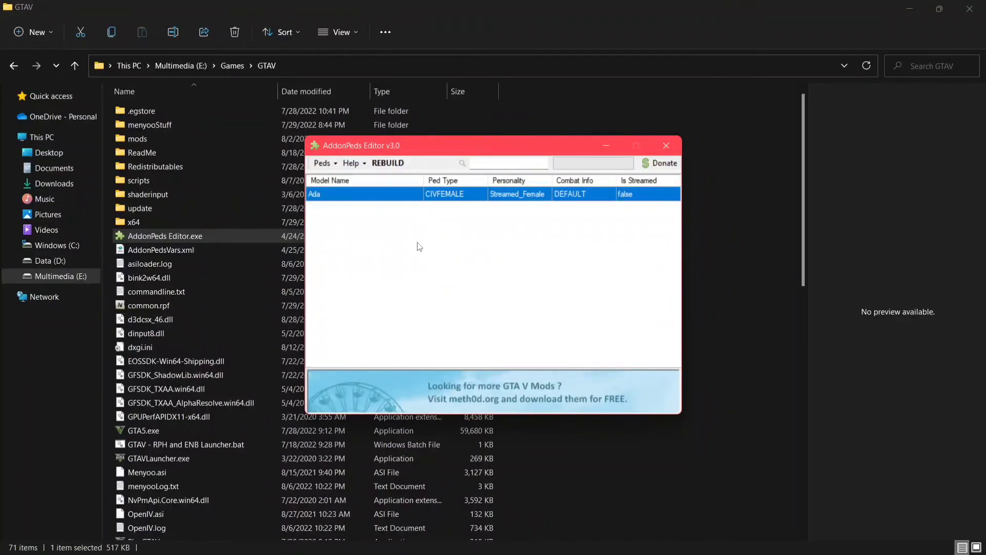
pyautogui.click(323, 163)
pyautogui.click(323, 163)
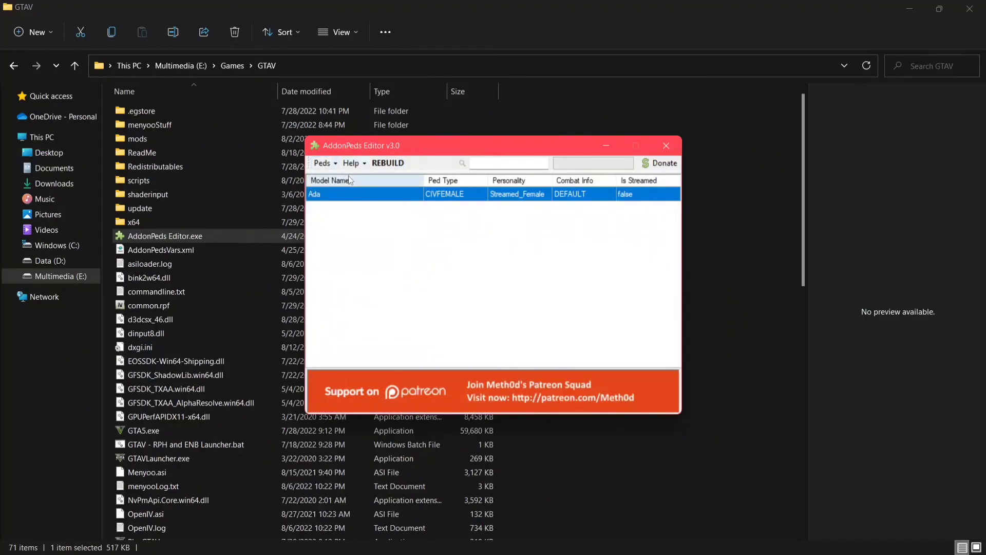
pyautogui.click(322, 163)
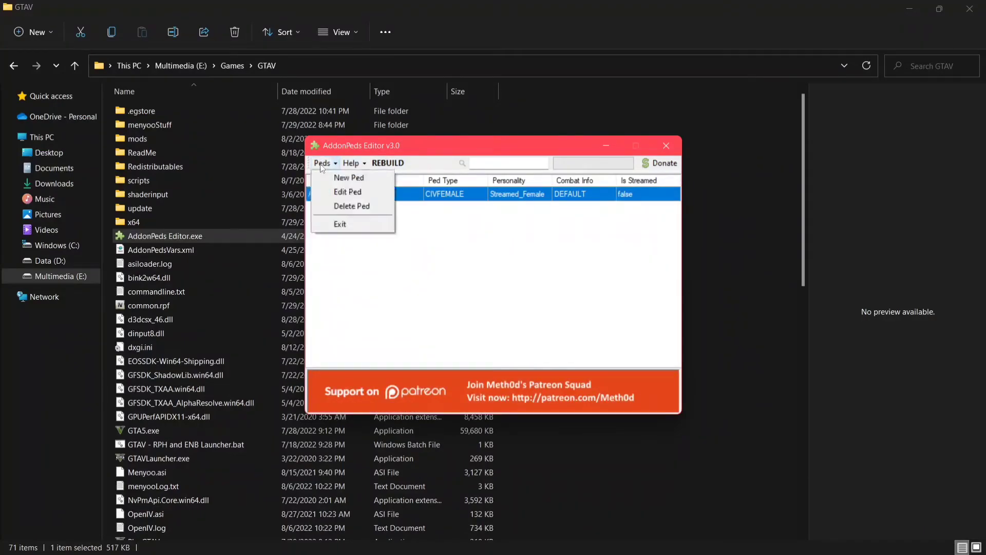
pyautogui.click(346, 179)
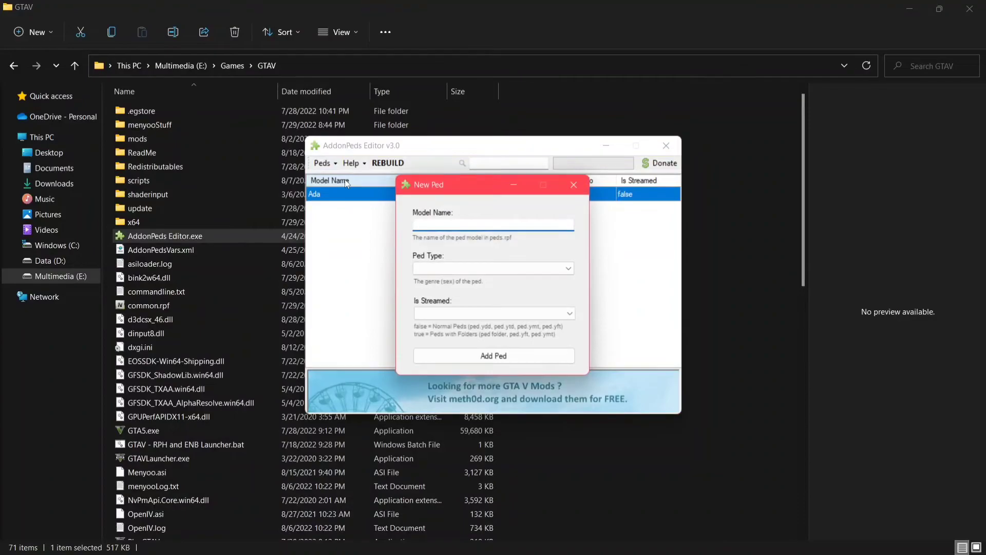
pyautogui.click(427, 225)
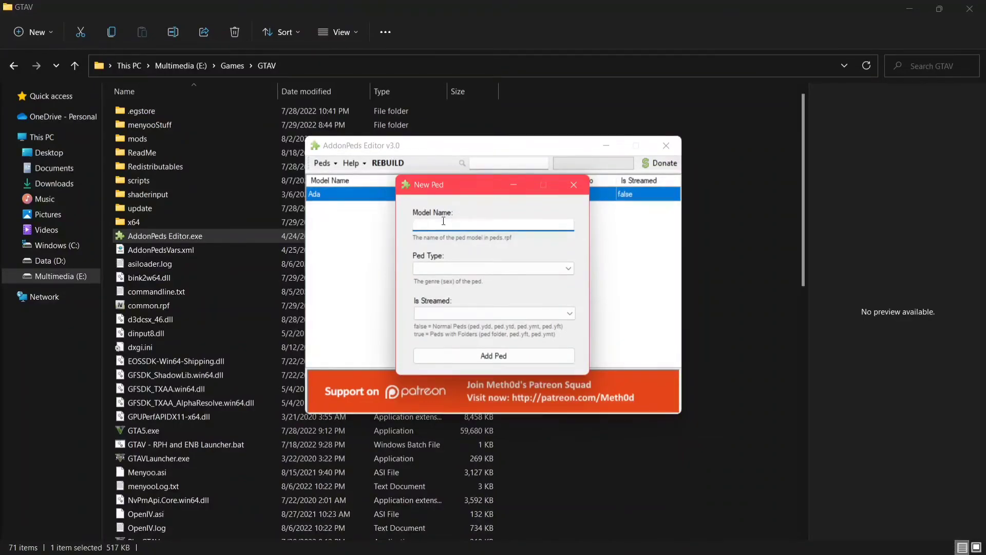
# Step: Check the ped's file names in the TWD Negan V4 download folder and enter negan as the new ped's model name
pyautogui.click(54, 185)
pyautogui.doubleClick(133, 158)
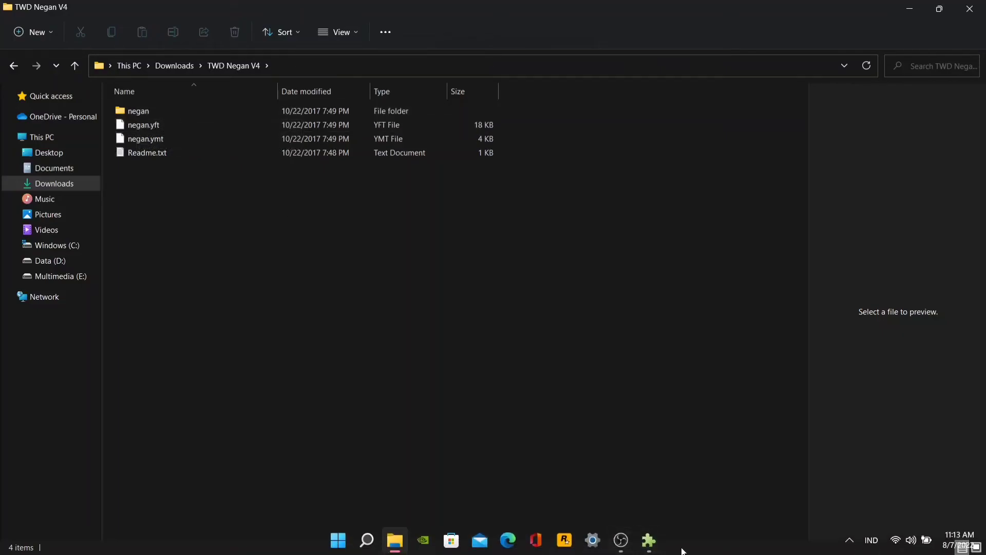
pyautogui.moveTo(648, 542)
pyautogui.click(630, 488)
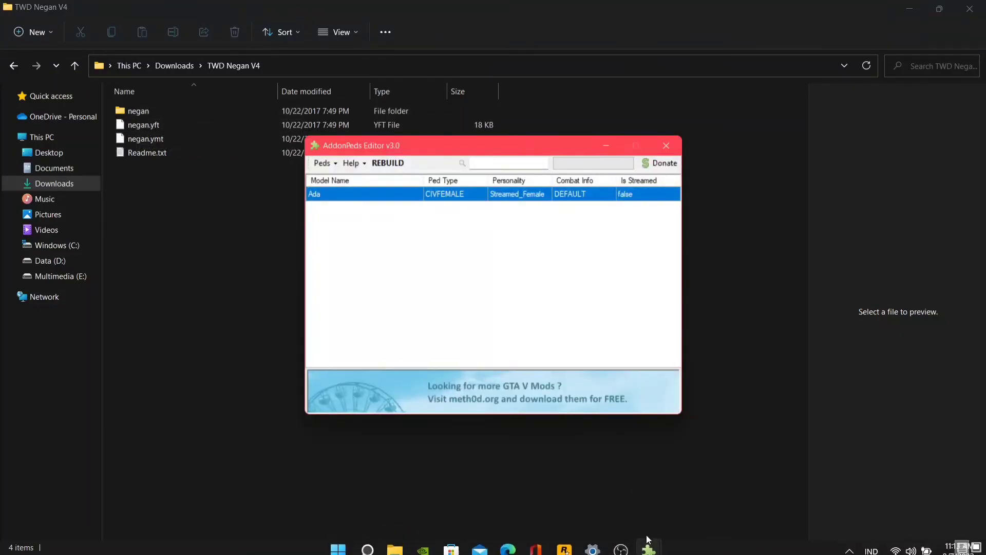
pyautogui.click(689, 516)
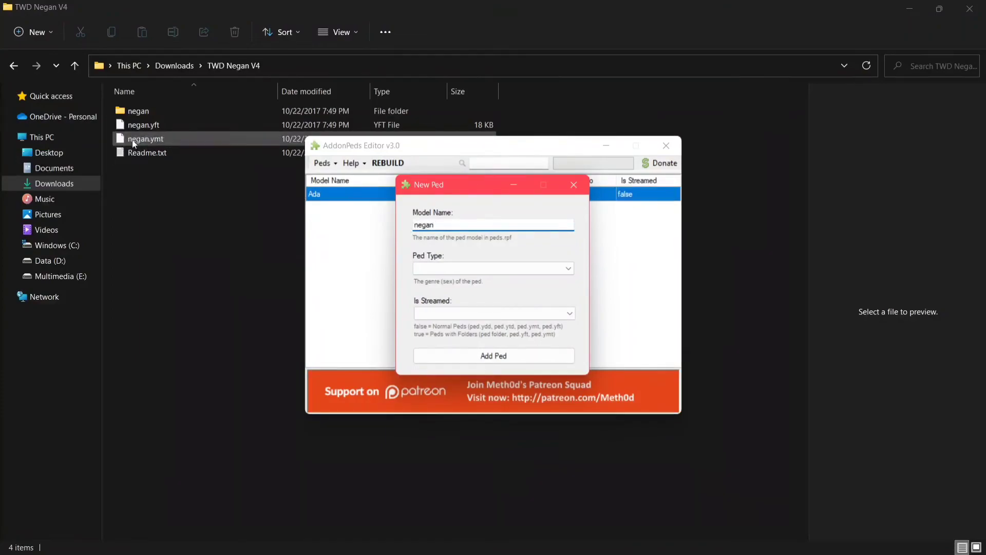
# Step: Set the negan ped's type to Male and Is Streamed to true, and add it to the ped list
pyautogui.click(430, 269)
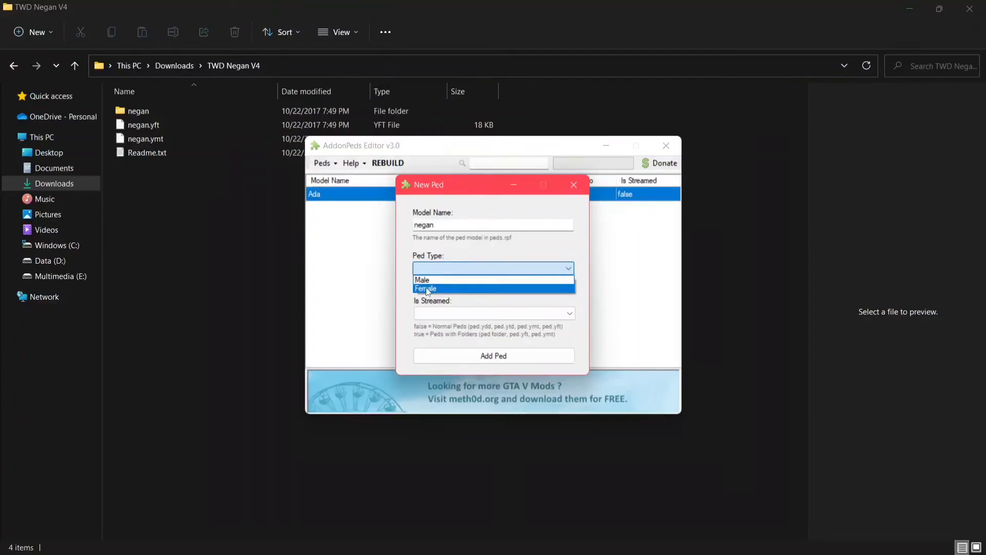
pyautogui.click(423, 280)
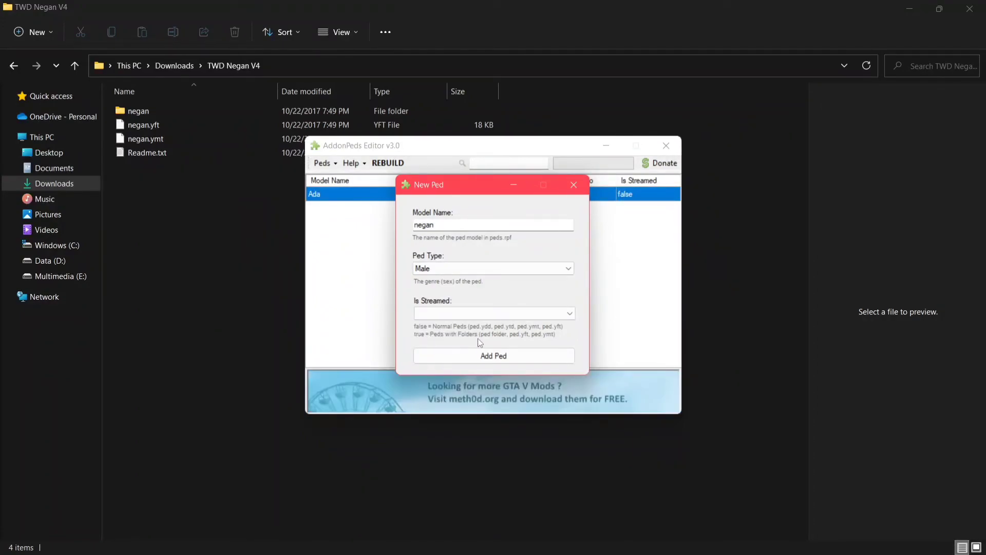
pyautogui.click(428, 313)
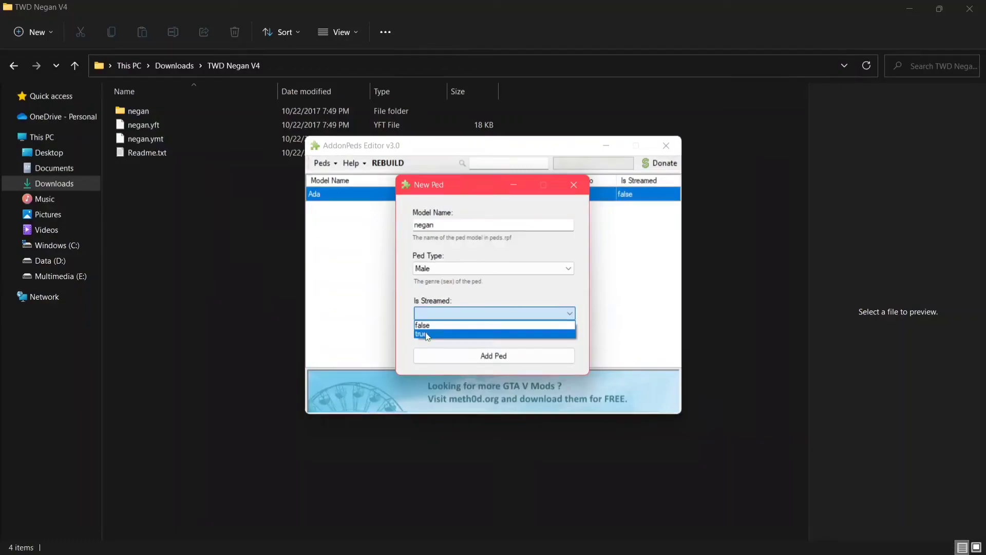
pyautogui.click(426, 335)
pyautogui.click(482, 359)
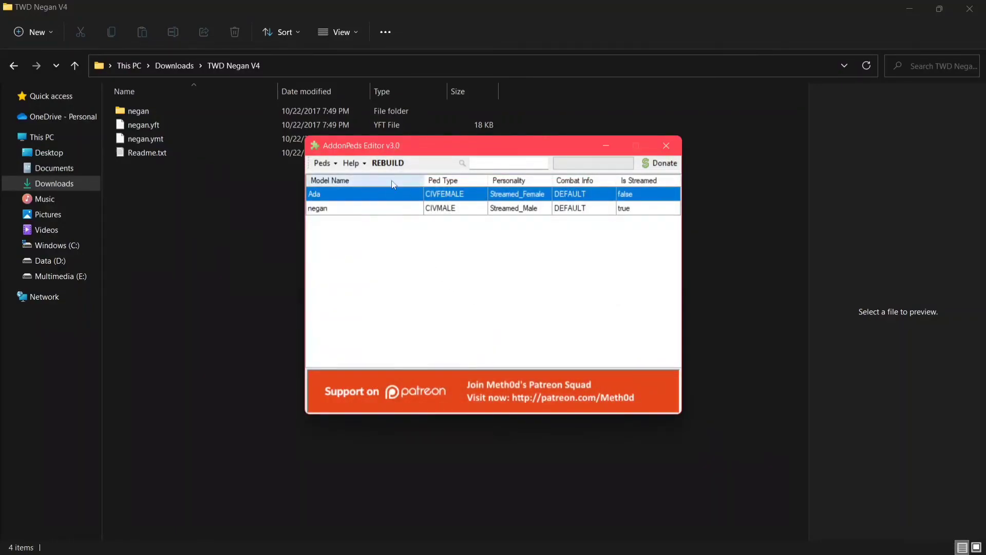
# Step: Rebuild the add-on peds to save the list and close AddonPeds Editor
pyautogui.click(386, 165)
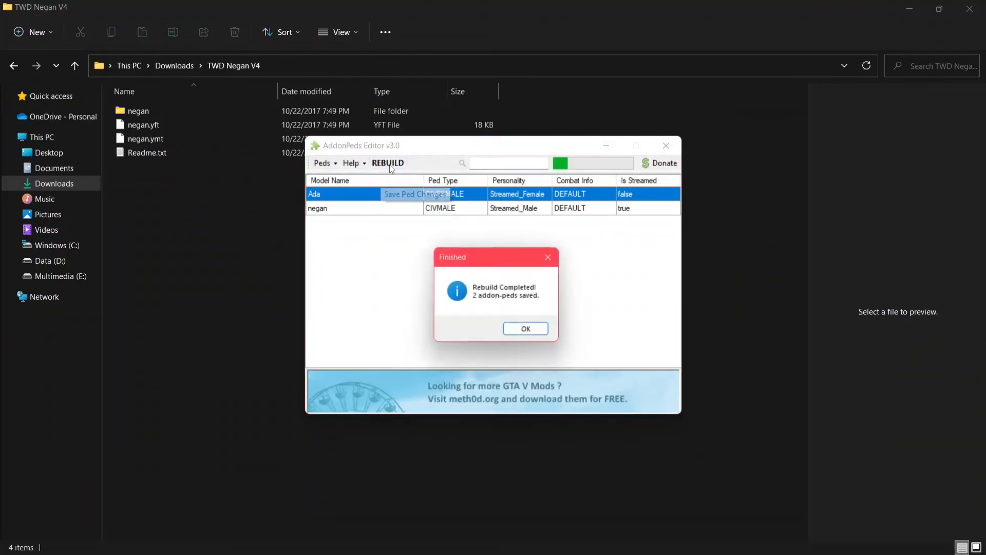
pyautogui.click(526, 332)
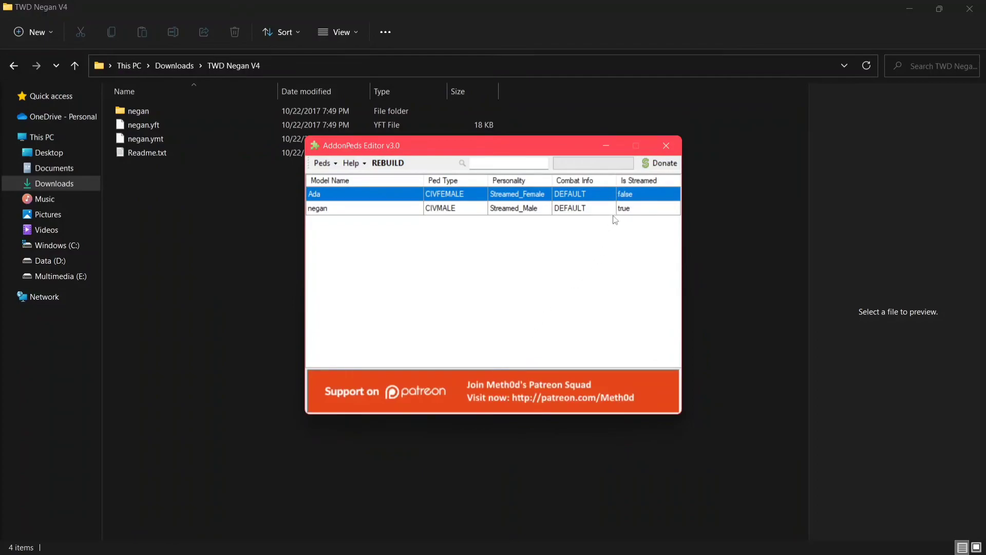
pyautogui.click(666, 146)
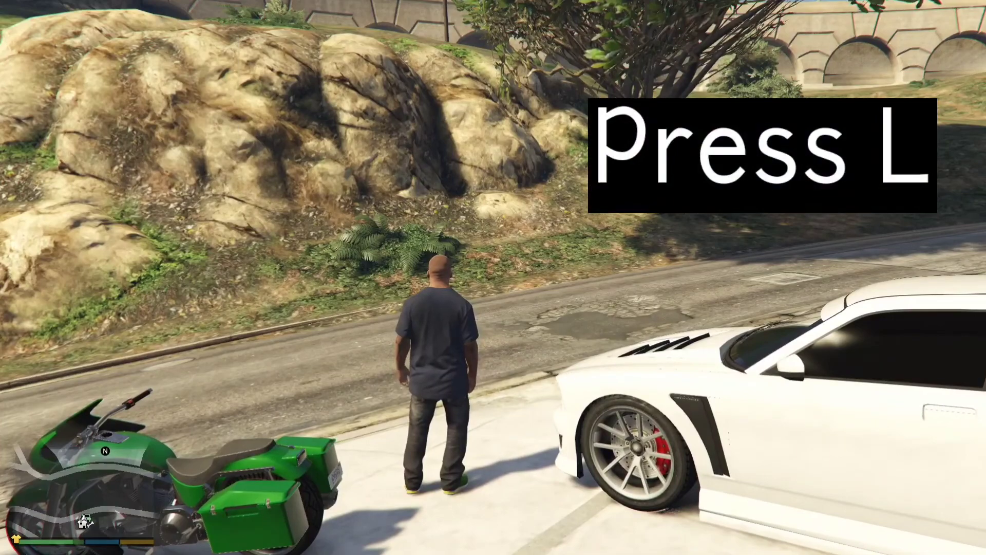
# Step: In GTA V, open the Ped Selector, change the player model to the Ada add-on ped and close the selector
pyautogui.press('l')
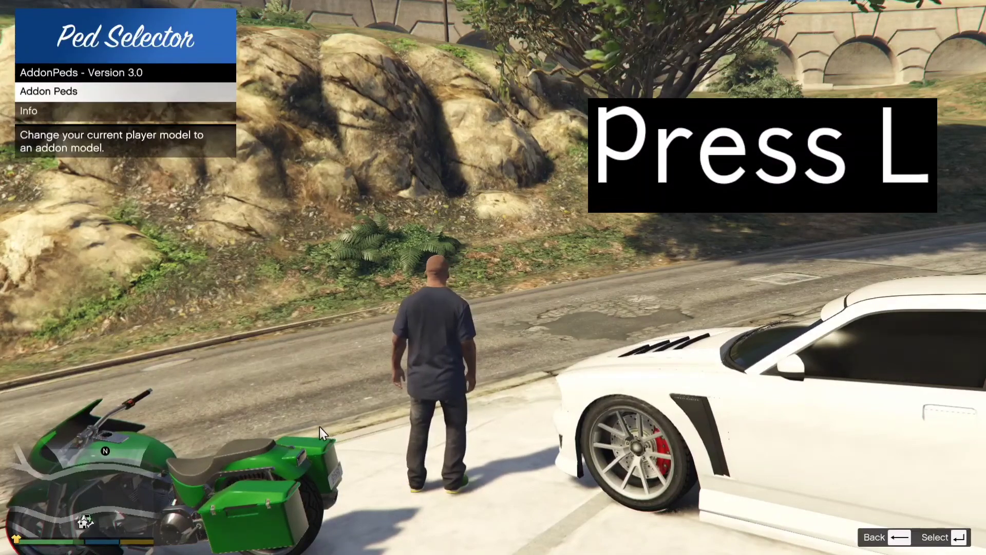
pyautogui.press('Return')
pyautogui.press('Down')
pyautogui.press('Up')
pyautogui.press('Return')
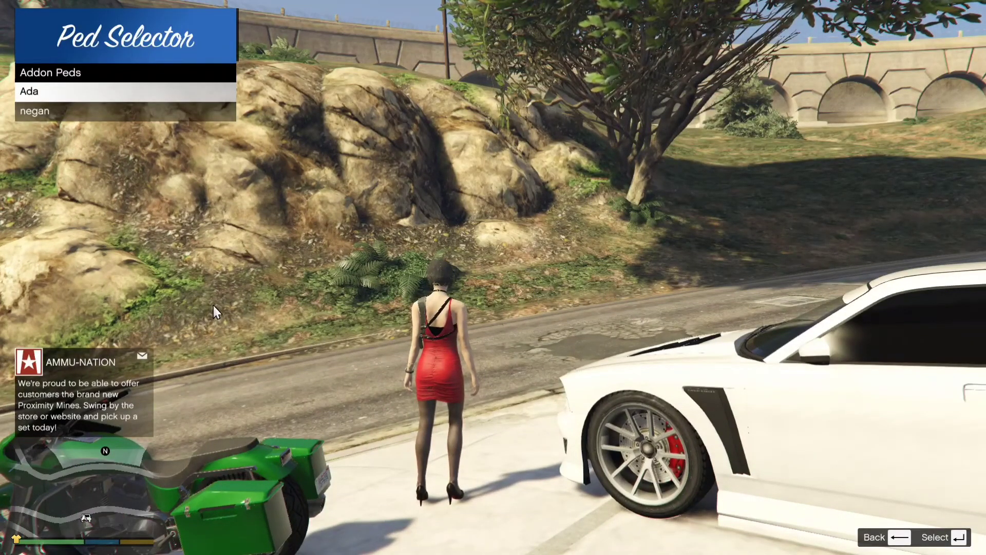
pyautogui.press('Down')
pyautogui.press('Return')
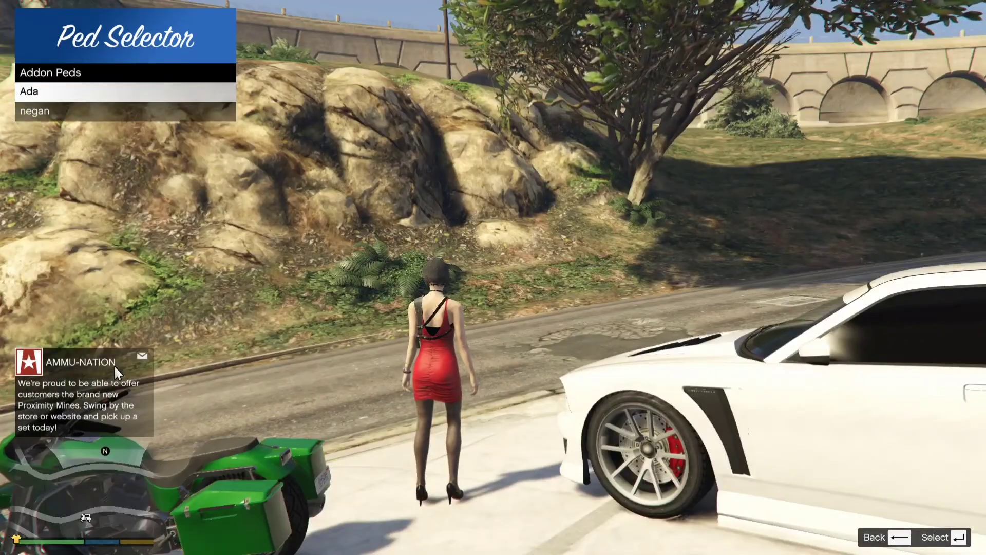
pyautogui.press('BackSpace')
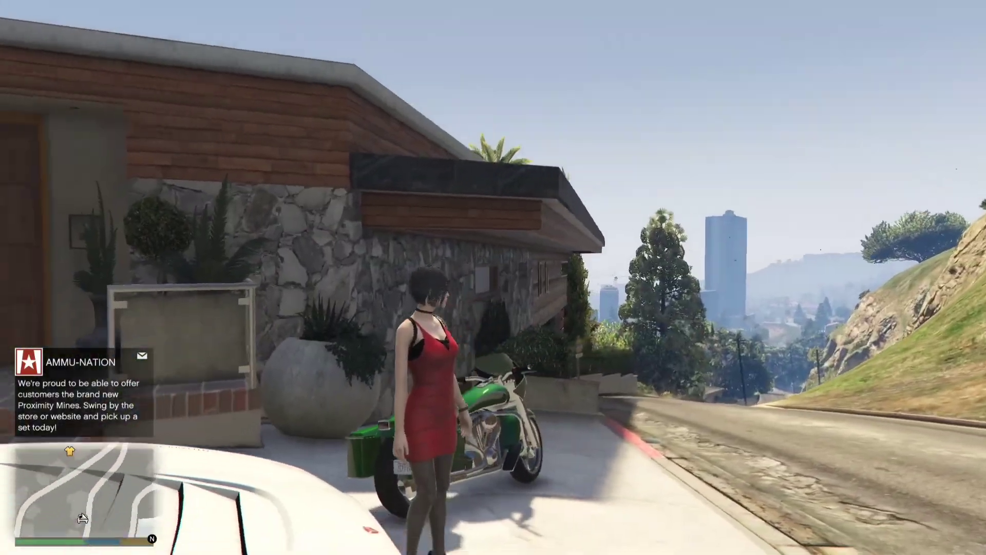
pyautogui.press('w')
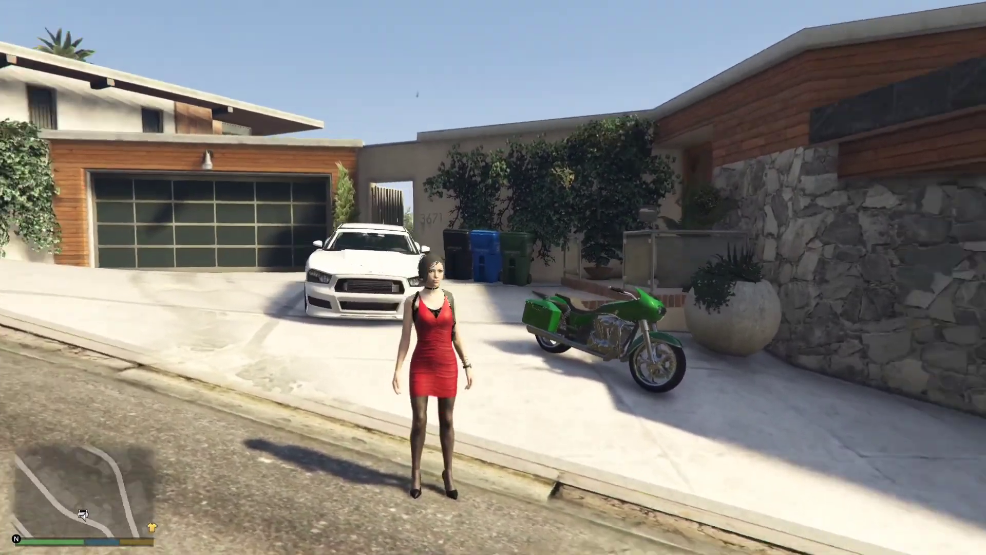
pyautogui.press('w')
pyautogui.press('w')
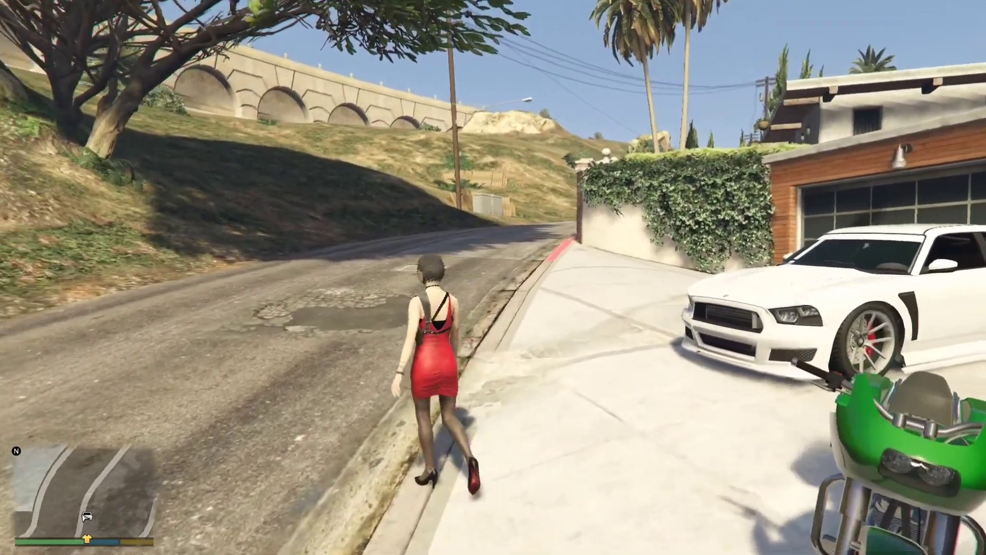